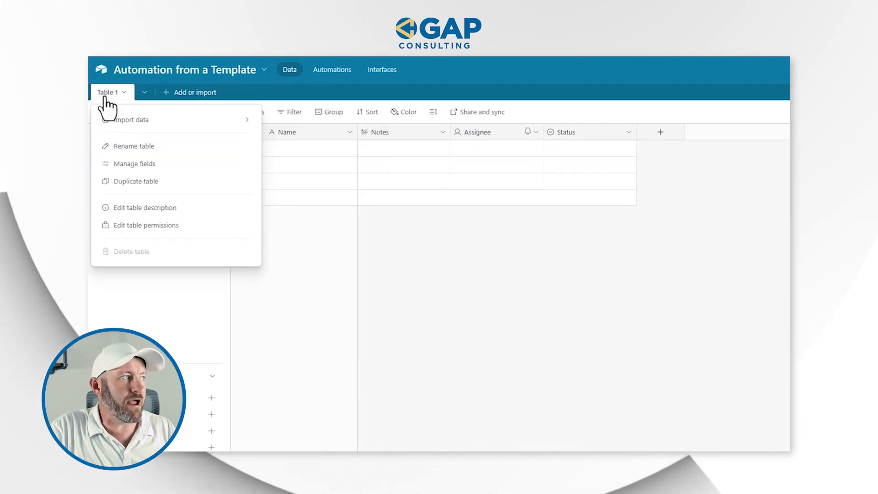
Step: Rename Table 1 to Projects
{"action": "left_click", "coordinate": [105, 97]}
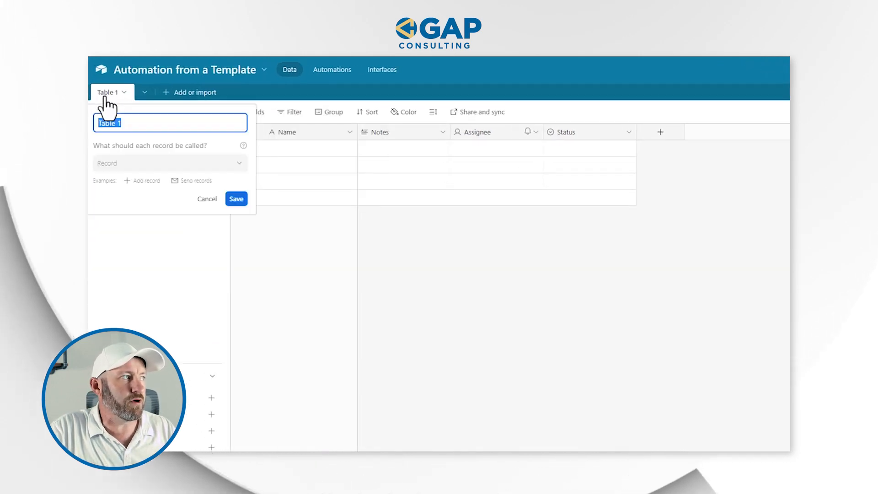
{"action": "type", "text": "Projects"}
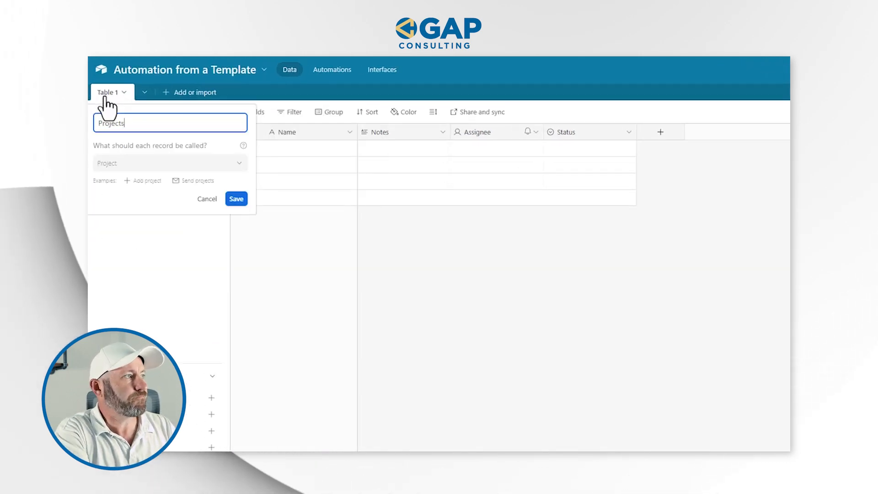
{"action": "key", "text": "Return"}
Step: Delete the Notes, Assignee and Status fields from the Projects table
{"action": "right_click", "coordinate": [380, 132]}
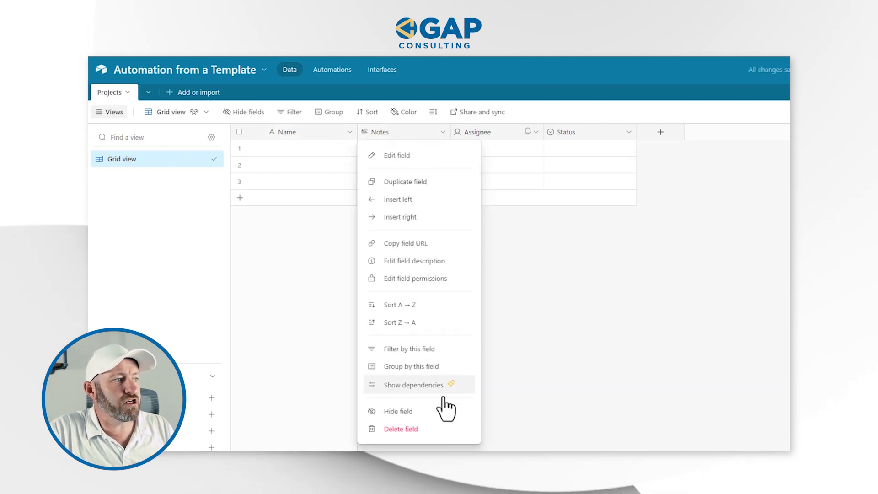
{"action": "key", "text": "Escape"}
{"action": "right_click", "coordinate": [400, 133]}
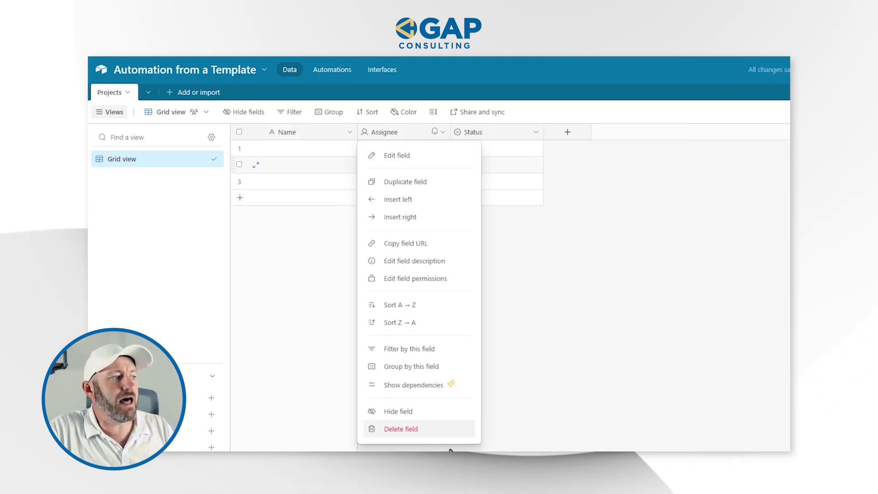
{"action": "left_click", "coordinate": [435, 430]}
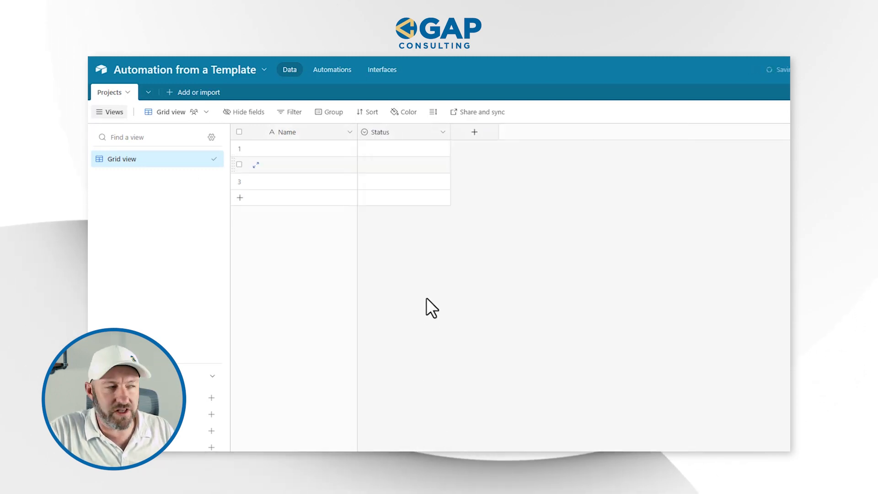
{"action": "right_click", "coordinate": [392, 133]}
{"action": "left_click", "coordinate": [414, 430]}
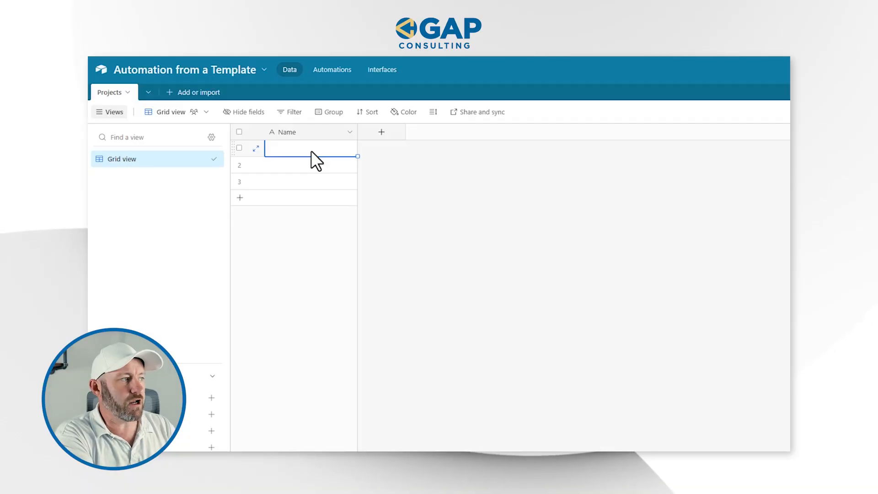
Step: Name the three records in the Projects table Project 1, Project 2 and Project 3
{"action": "type", "text": "Project 1"}
{"action": "key", "text": "Return"}
{"action": "type", "text": "Project 2"}
{"action": "key", "text": "Return"}
{"action": "type", "text": "Project 3"}
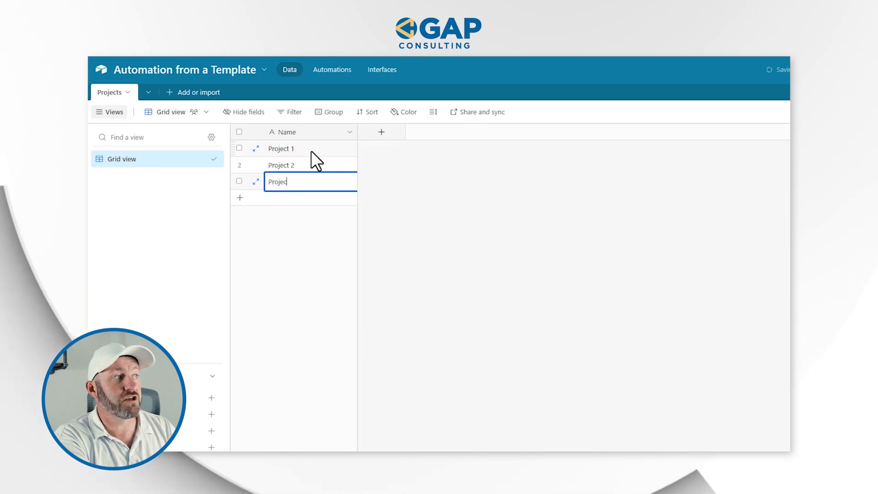
{"action": "left_click", "coordinate": [429, 184]}
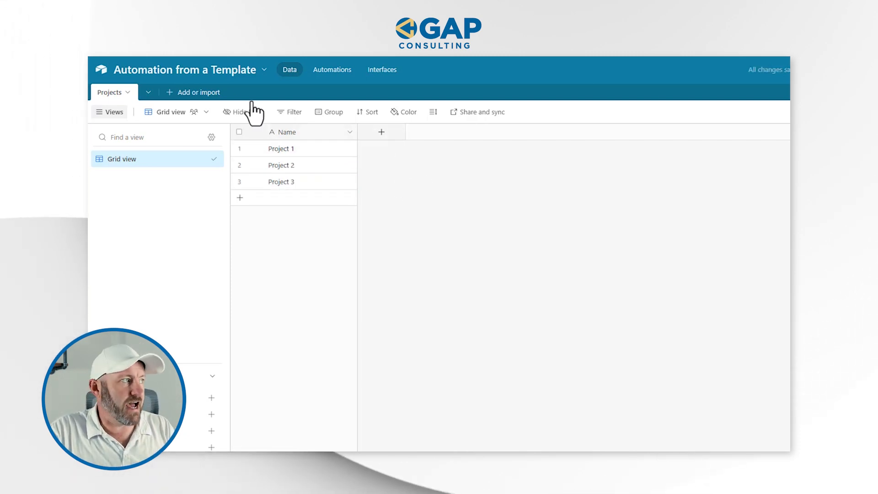
Step: Create a blank table named Tasks
{"action": "left_click", "coordinate": [193, 92]}
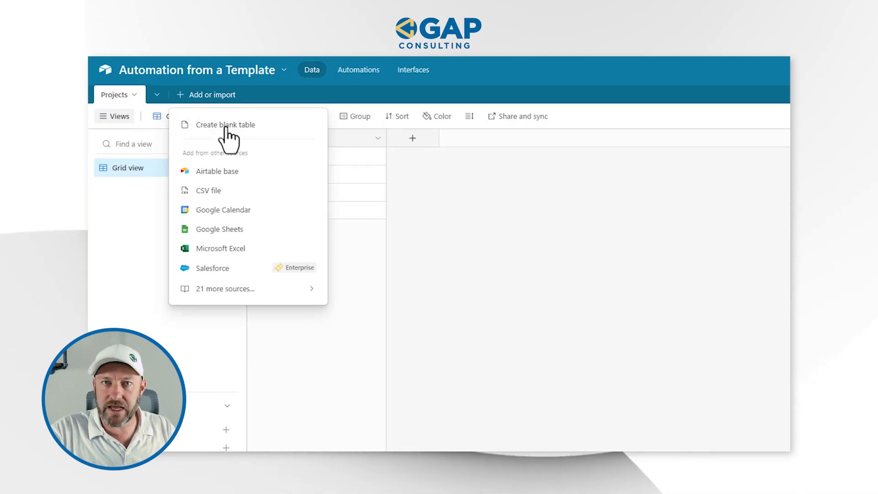
{"action": "left_click", "coordinate": [226, 127]}
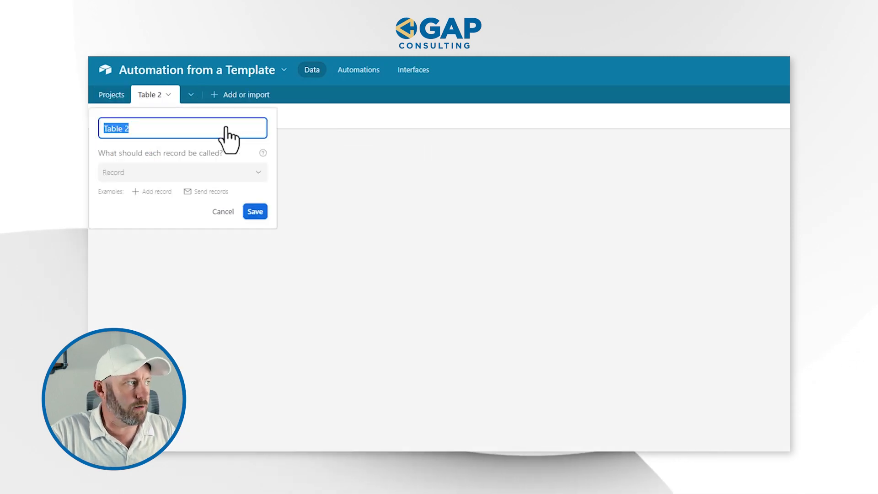
{"action": "type", "text": "Tasks"}
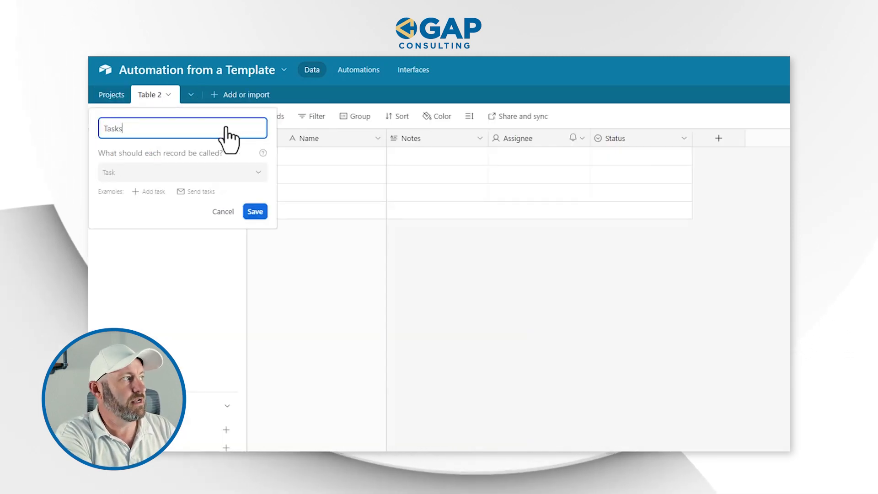
{"action": "left_click", "coordinate": [255, 211]}
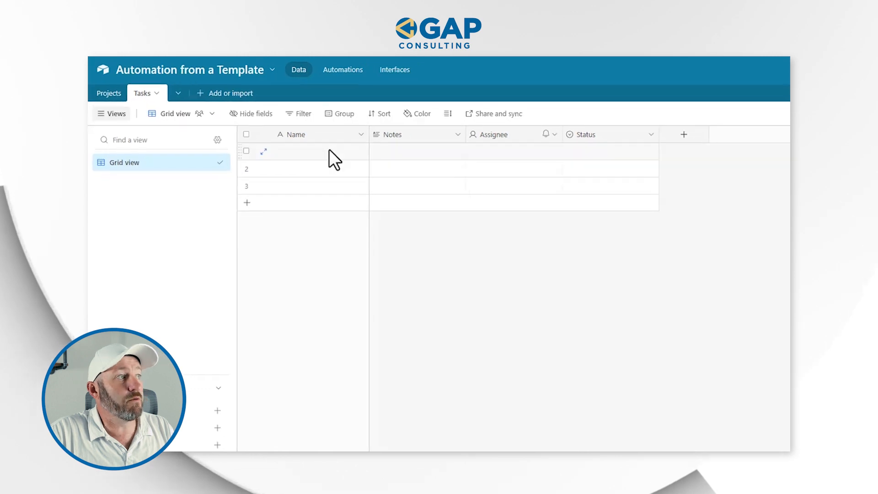
Step: Delete the Notes, Assignee and Status fields from the Tasks table
{"action": "right_click", "coordinate": [399, 135]}
{"action": "left_click", "coordinate": [412, 429]}
{"action": "right_click", "coordinate": [388, 130]}
{"action": "left_click", "coordinate": [401, 429]}
{"action": "right_click", "coordinate": [399, 135]}
{"action": "left_click", "coordinate": [419, 434]}
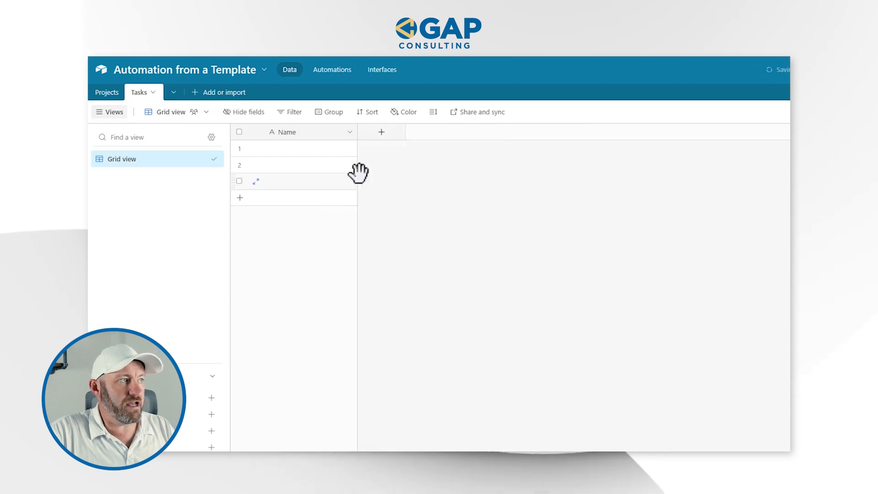
Step: Add a Projects field to the Tasks table that links to the Projects table, with linking to multiple records disabled
{"action": "left_click", "coordinate": [381, 135]}
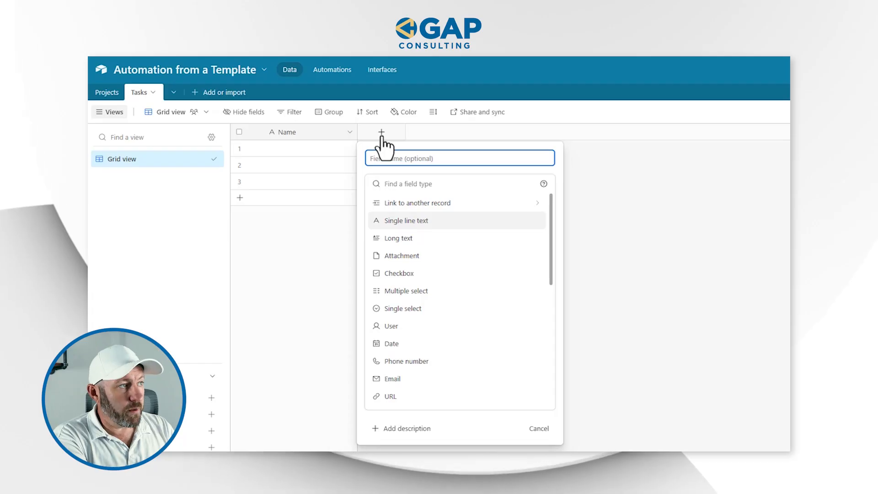
{"action": "type", "text": "Pro"}
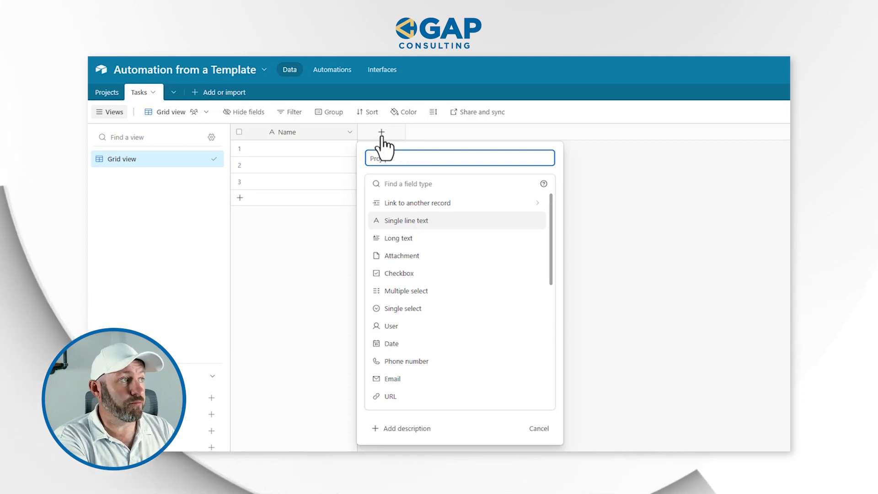
{"action": "key", "text": "Tab"}
{"action": "type", "text": "pr"}
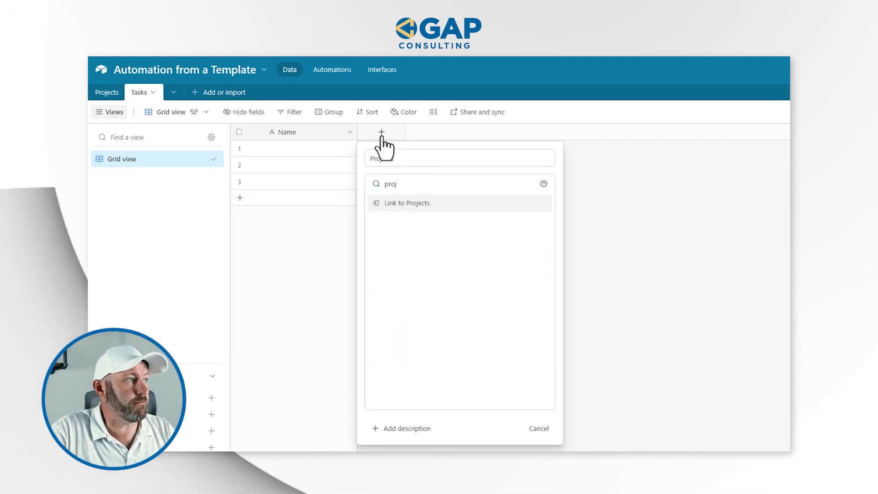
{"action": "left_click", "coordinate": [415, 204]}
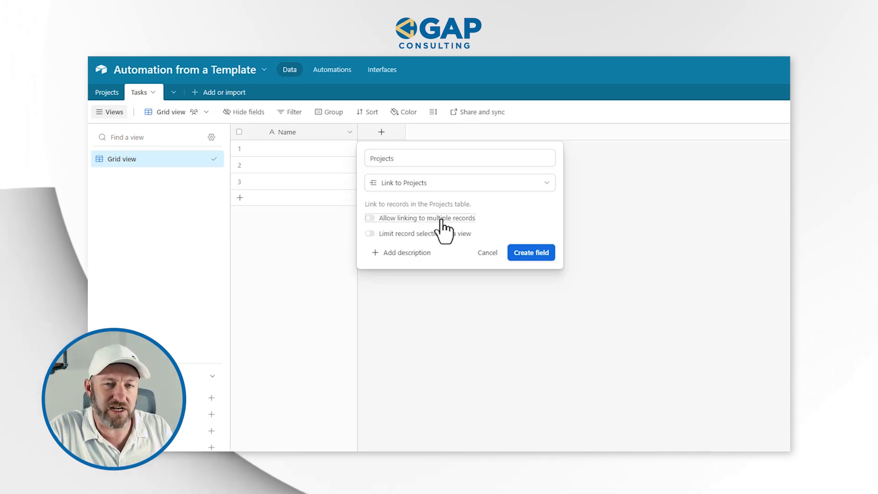
{"action": "left_click", "coordinate": [523, 259]}
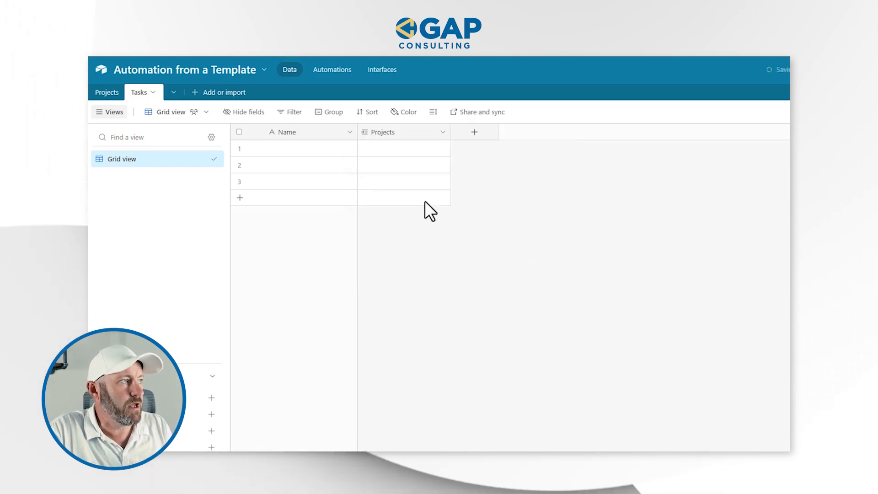
Step: Check the link settings of the Tasks field in the Projects table
{"action": "left_click", "coordinate": [112, 93]}
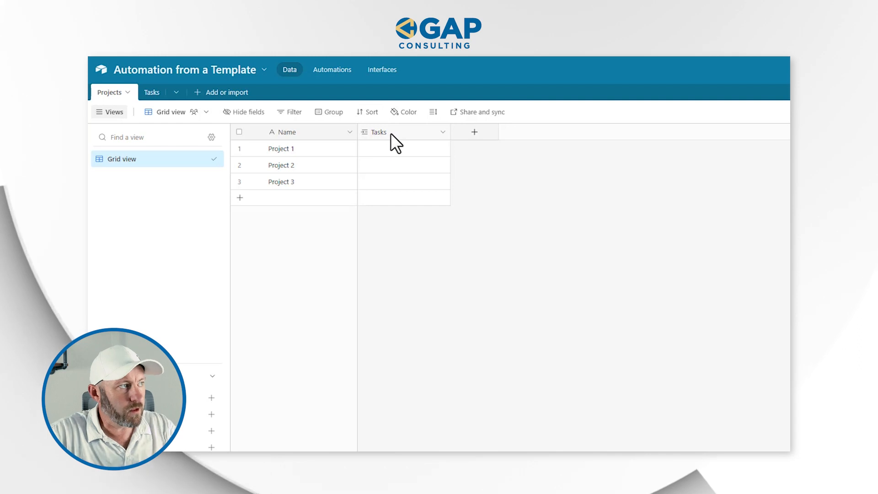
{"action": "double_click", "coordinate": [391, 133]}
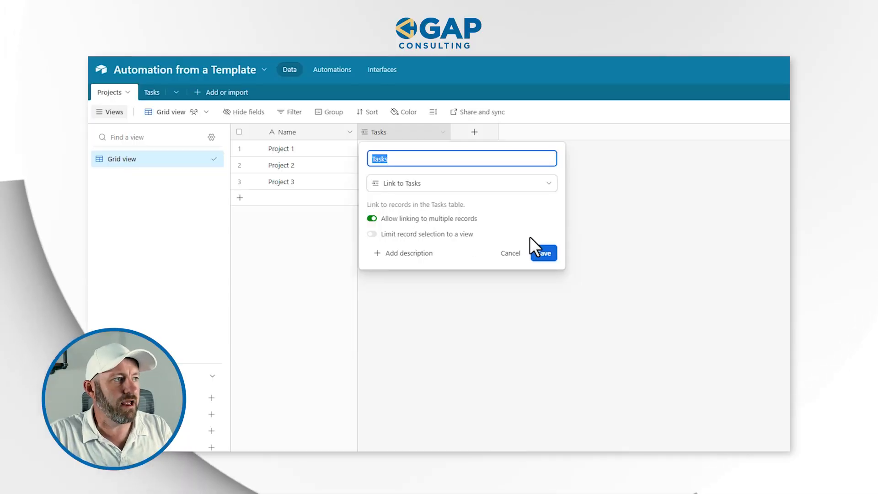
{"action": "left_click", "coordinate": [544, 253]}
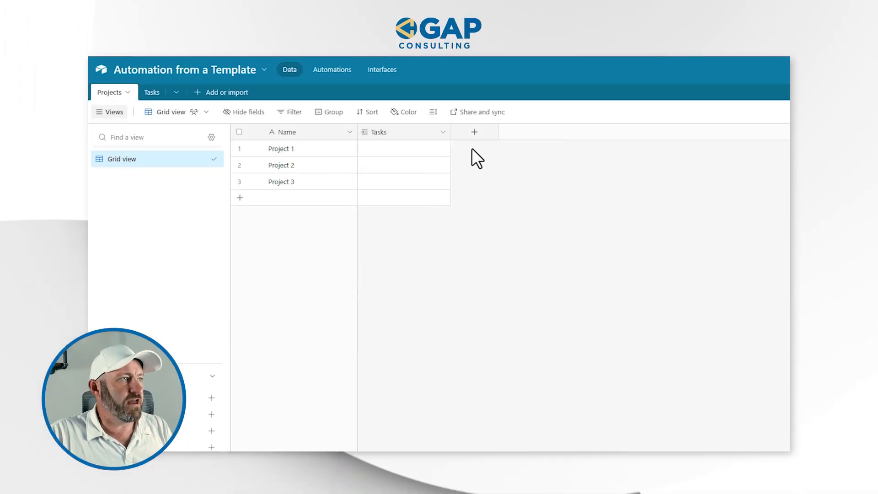
Step: Add a single select field named Type to the Projects table with the options Type 1 and Type 2
{"action": "left_click", "coordinate": [475, 133]}
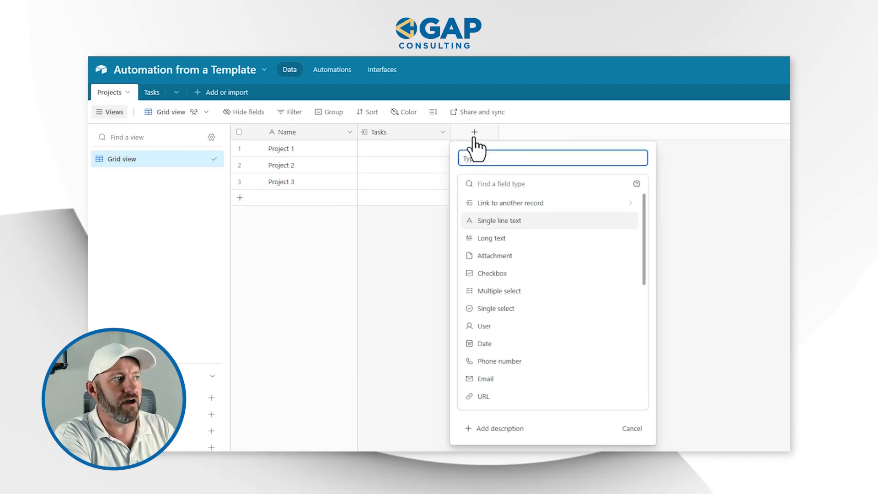
{"action": "key", "text": "Tab"}
{"action": "type", "text": "sin"}
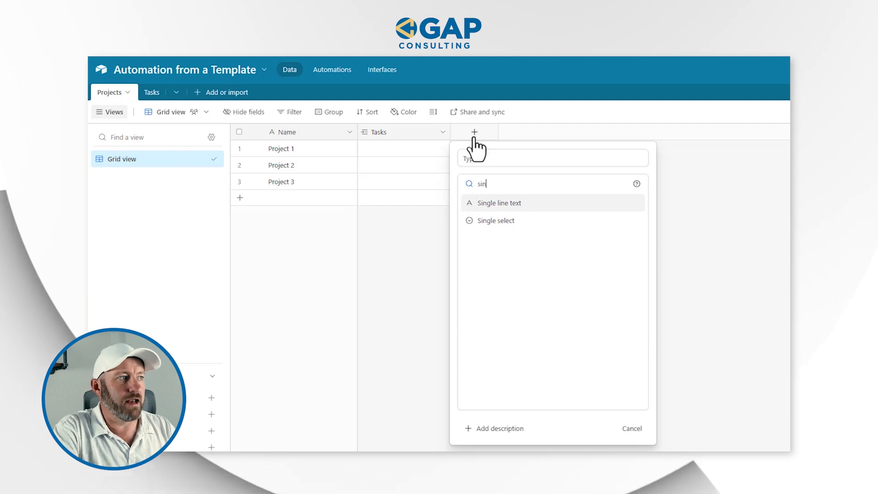
{"action": "left_click", "coordinate": [498, 221]}
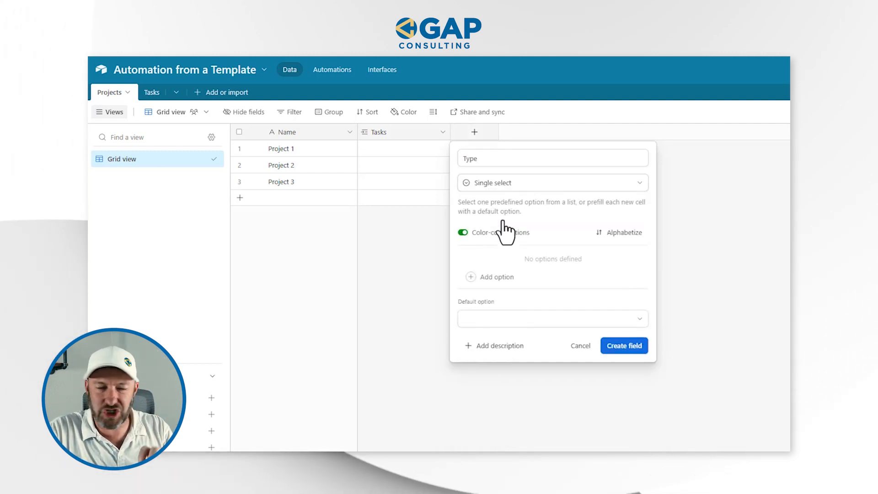
{"action": "left_click", "coordinate": [498, 277]}
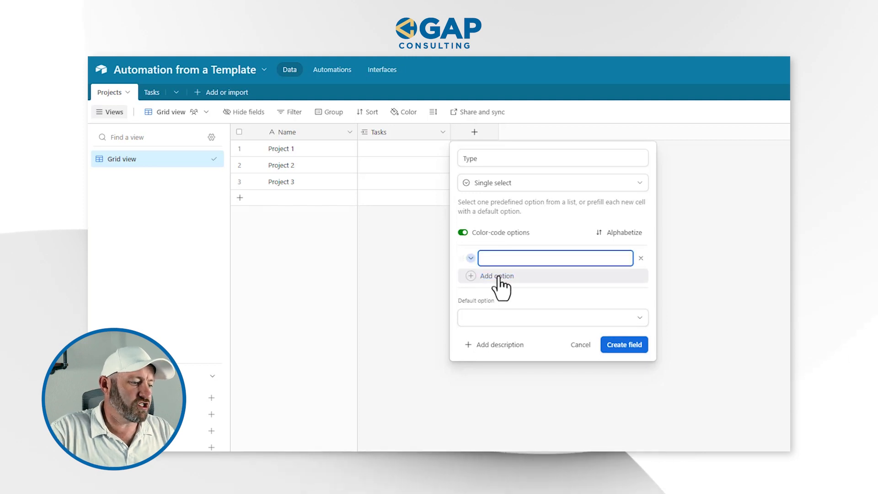
{"action": "type", "text": "Type 1"}
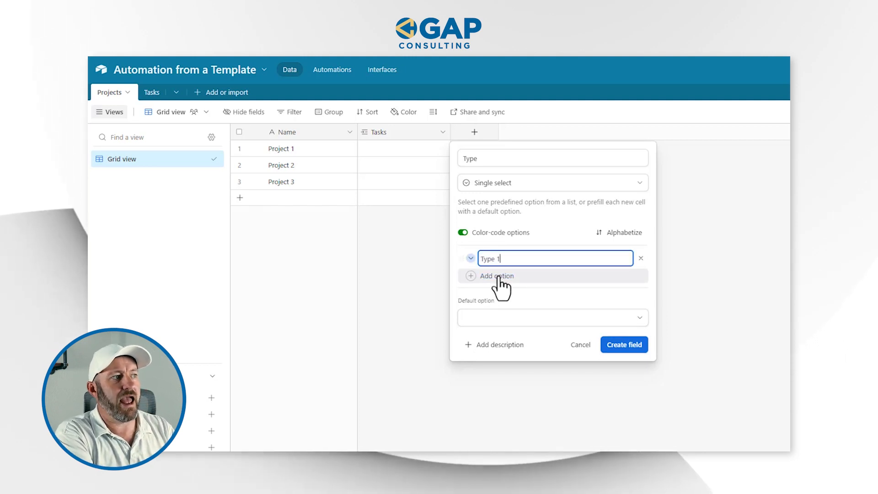
{"action": "left_click", "coordinate": [498, 277]}
{"action": "type", "text": "Type 2"}
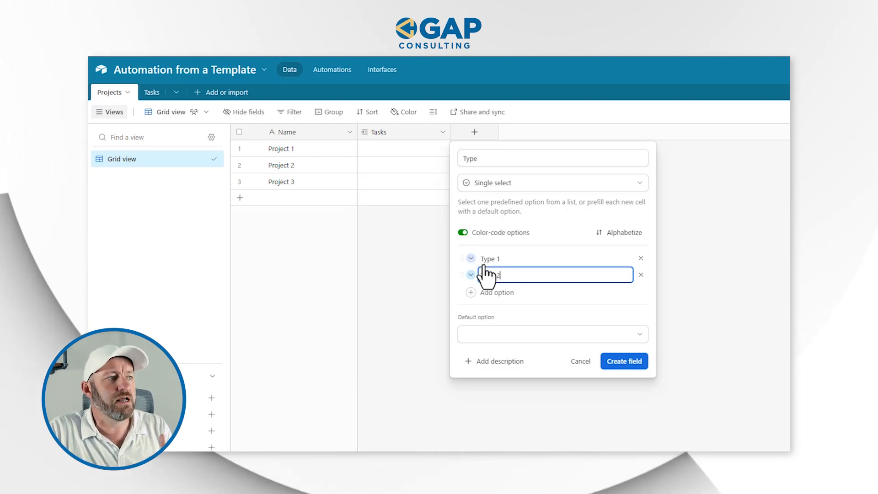
{"action": "left_click", "coordinate": [622, 368]}
Step: Set the Type of Project 1 and Project 3 to Type 1 and of Project 2 to Type 2
{"action": "left_click", "coordinate": [490, 150]}
{"action": "left_click", "coordinate": [490, 150]}
{"action": "left_click", "coordinate": [502, 202]}
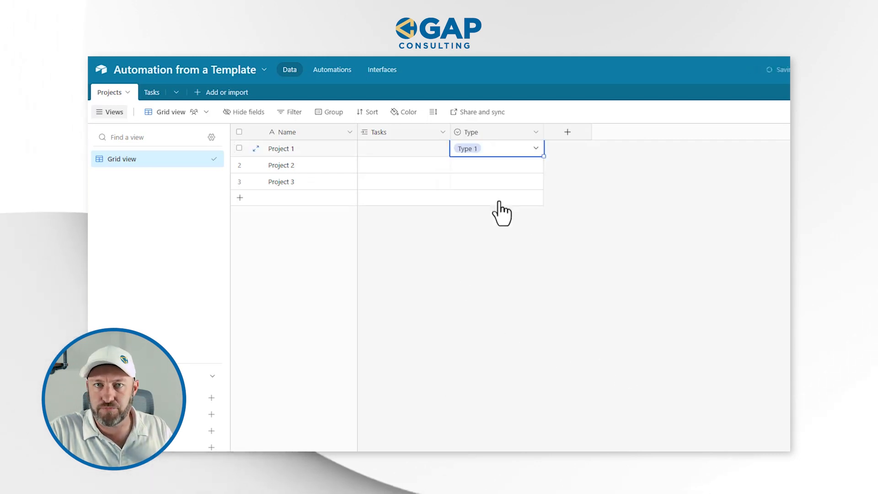
{"action": "left_click", "coordinate": [491, 165]}
{"action": "left_click", "coordinate": [491, 166]}
{"action": "left_click", "coordinate": [500, 238]}
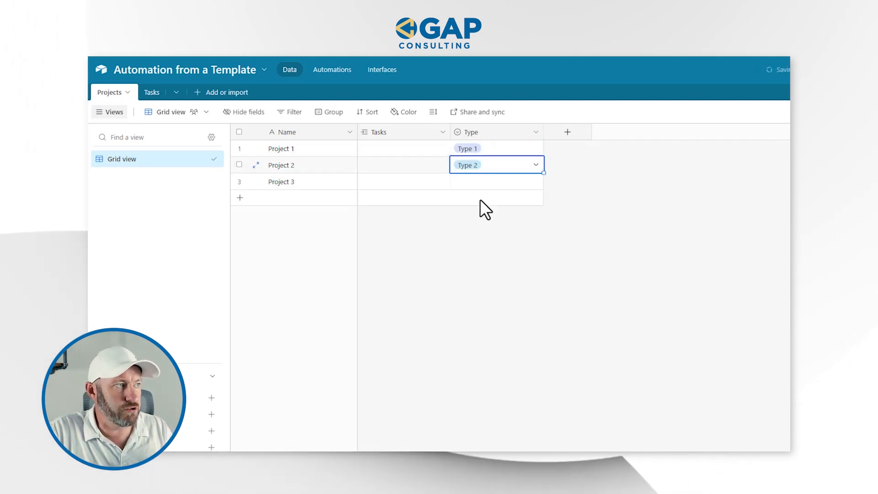
{"action": "left_click", "coordinate": [479, 182]}
{"action": "left_click", "coordinate": [479, 182]}
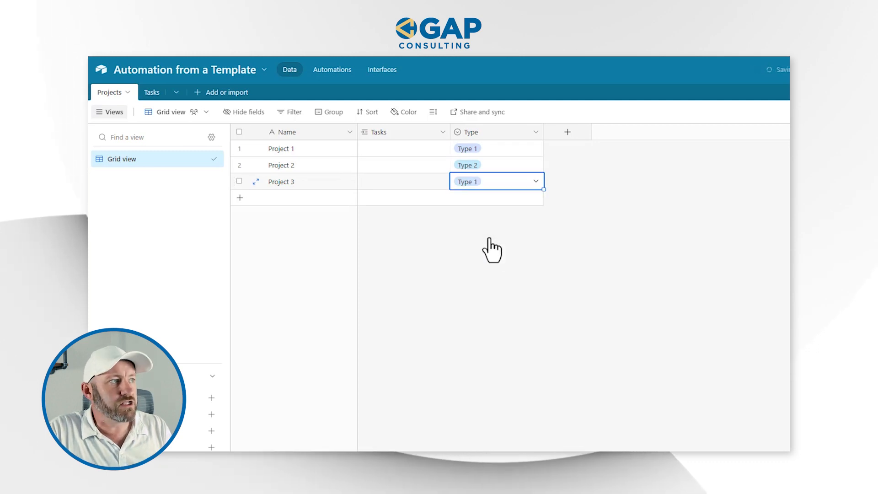
Step: Change the color of the Type 2 option in the Type field to bright yellow and save the field
{"action": "left_click", "coordinate": [400, 150]}
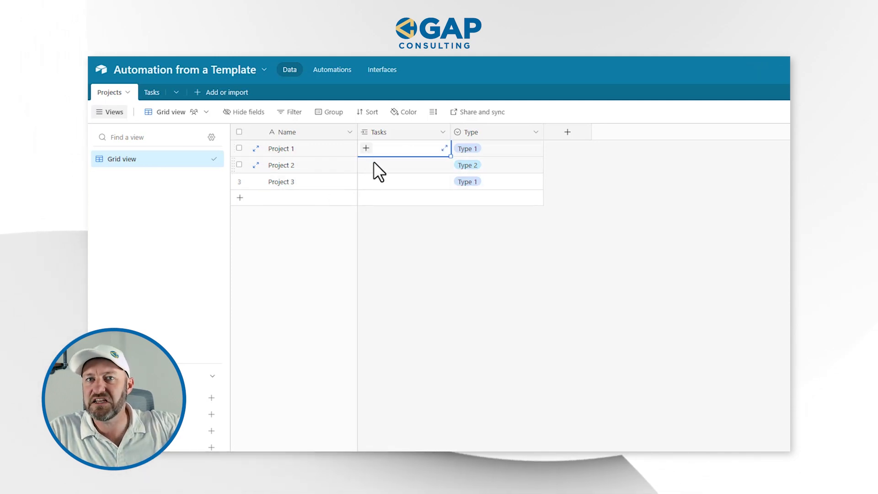
{"action": "left_click", "coordinate": [491, 165]}
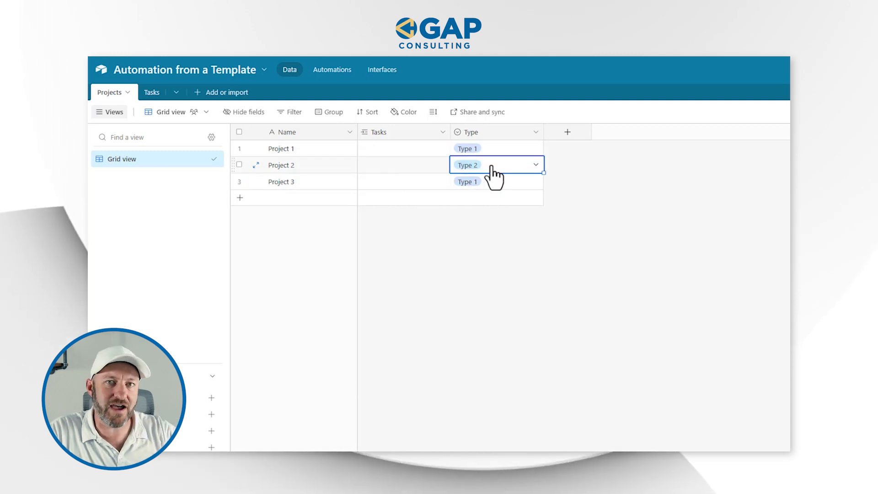
{"action": "double_click", "coordinate": [495, 131]}
{"action": "left_click", "coordinate": [473, 276]}
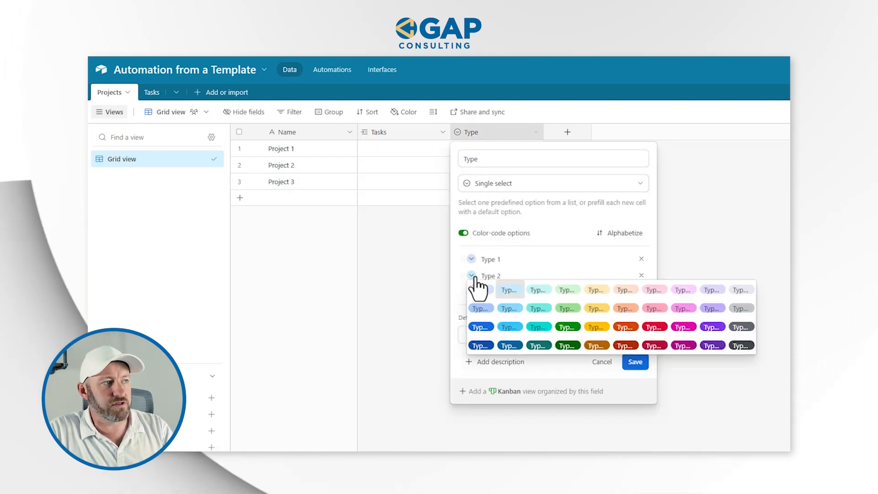
{"action": "left_click", "coordinate": [595, 327]}
{"action": "left_click", "coordinate": [635, 362]}
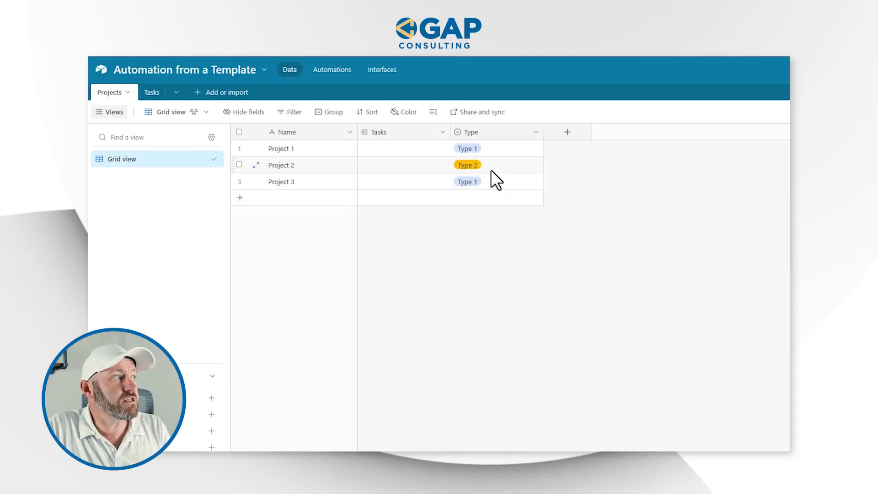
Step: Create a new blank table named Task Template
{"action": "left_click", "coordinate": [200, 93]}
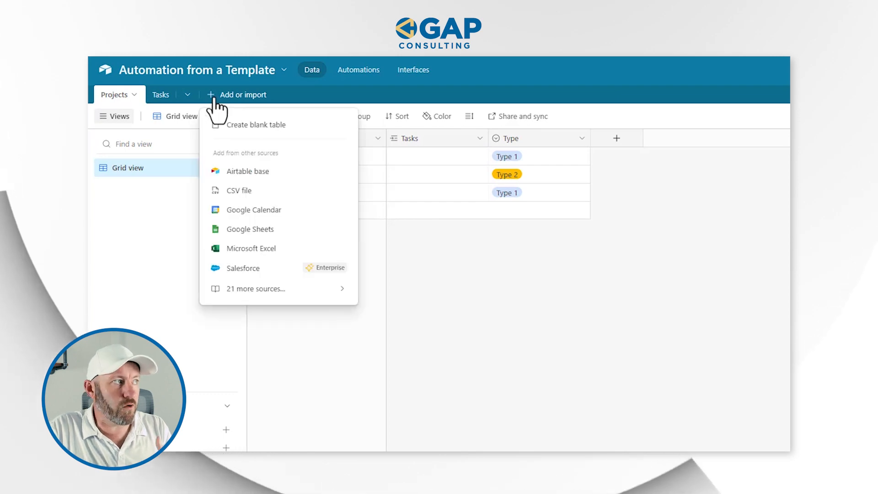
{"action": "left_click", "coordinate": [222, 124]}
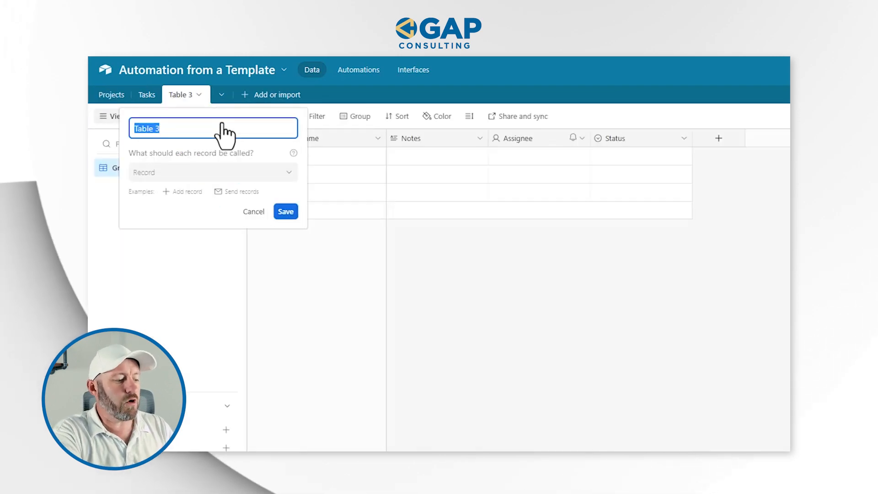
{"action": "type", "text": "Task Template"}
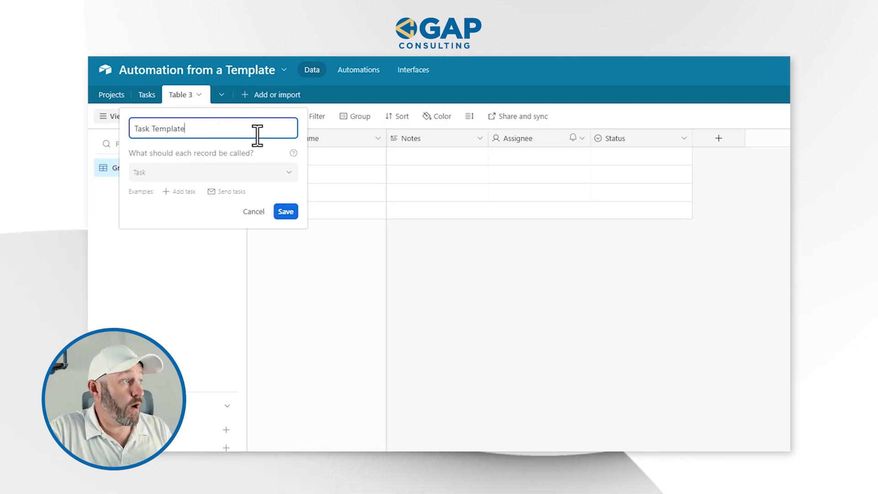
{"action": "left_click", "coordinate": [286, 213]}
Step: Delete the Notes, Assignee and Status fields from the Task Template table
{"action": "left_click", "coordinate": [479, 138]}
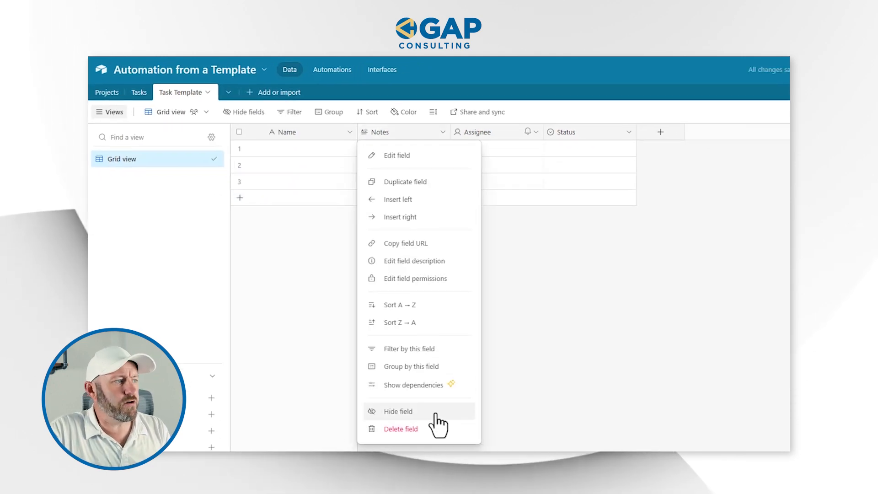
{"action": "left_click", "coordinate": [401, 429]}
{"action": "right_click", "coordinate": [395, 133]}
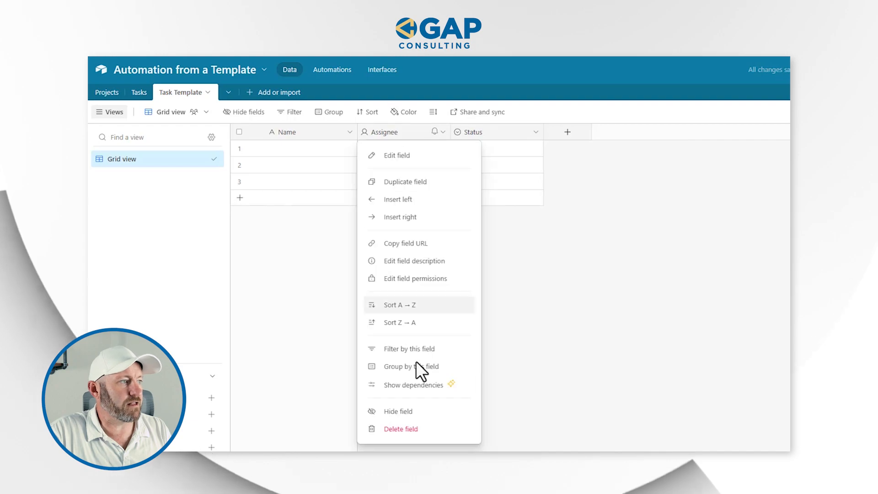
{"action": "left_click", "coordinate": [414, 430]}
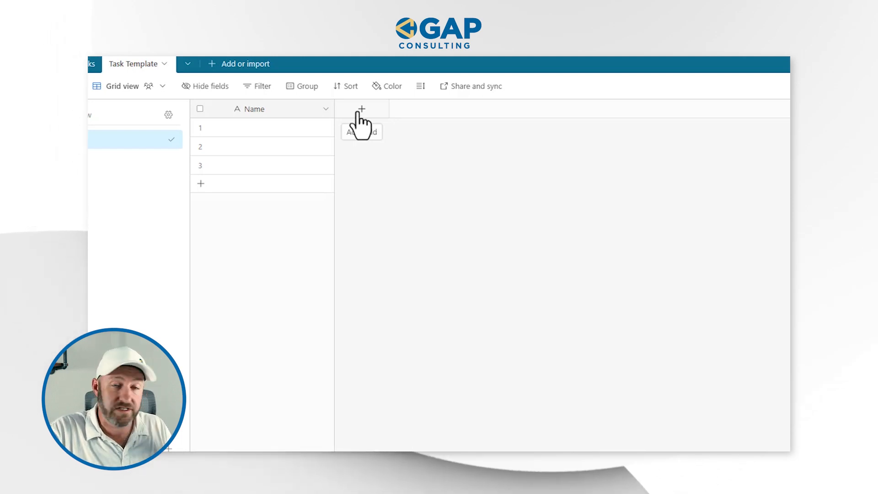
Step: Start a new single select field named Type in the Task Template table
{"action": "left_click", "coordinate": [358, 114]}
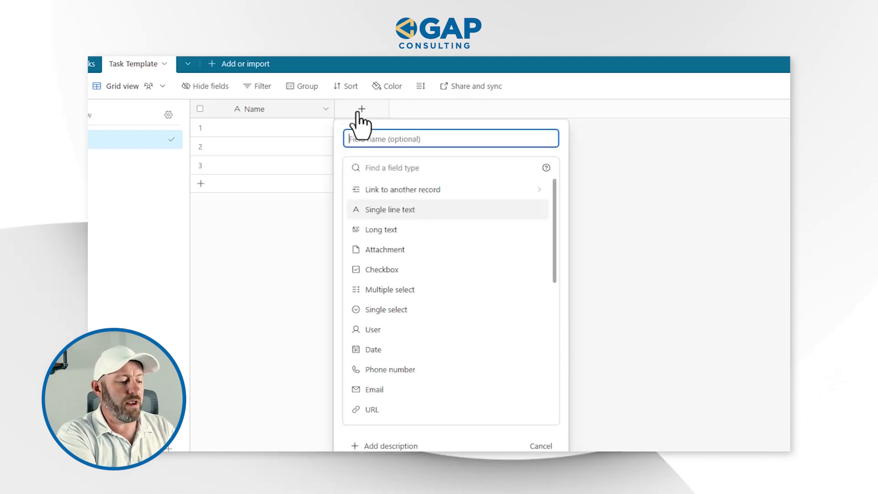
{"action": "key", "text": "Tab"}
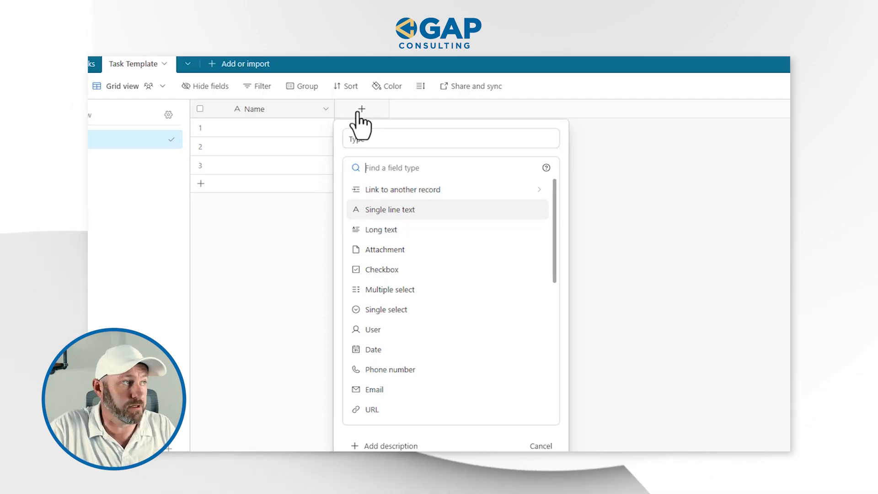
{"action": "type", "text": "sing"}
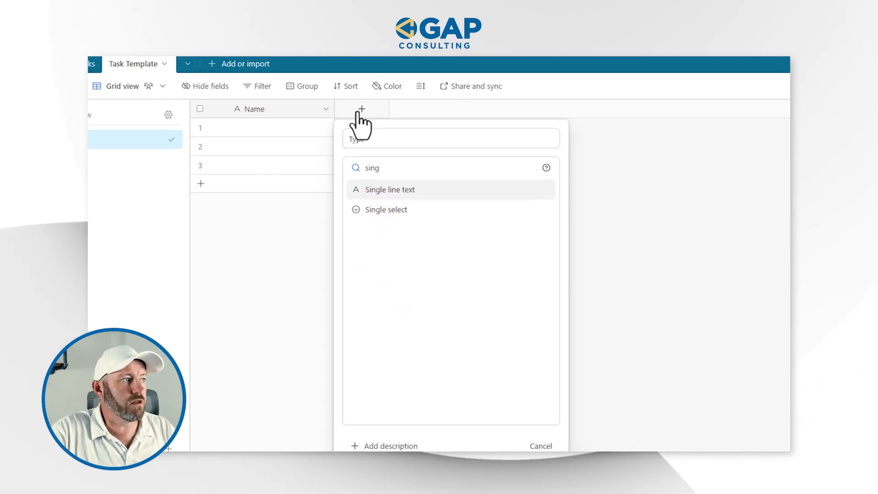
{"action": "left_click", "coordinate": [410, 211]}
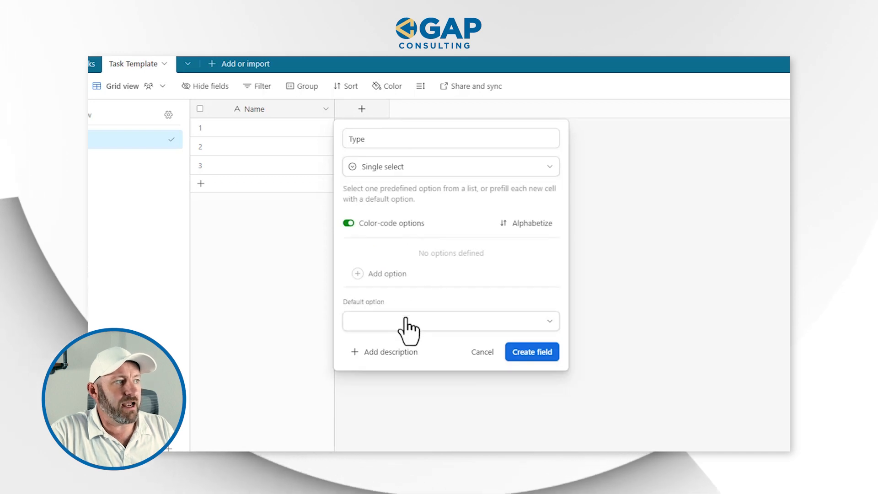
Step: Give the new field the options Type 1 and Type 2, color Type 2 bright yellow, and create the field
{"action": "left_click", "coordinate": [383, 274]}
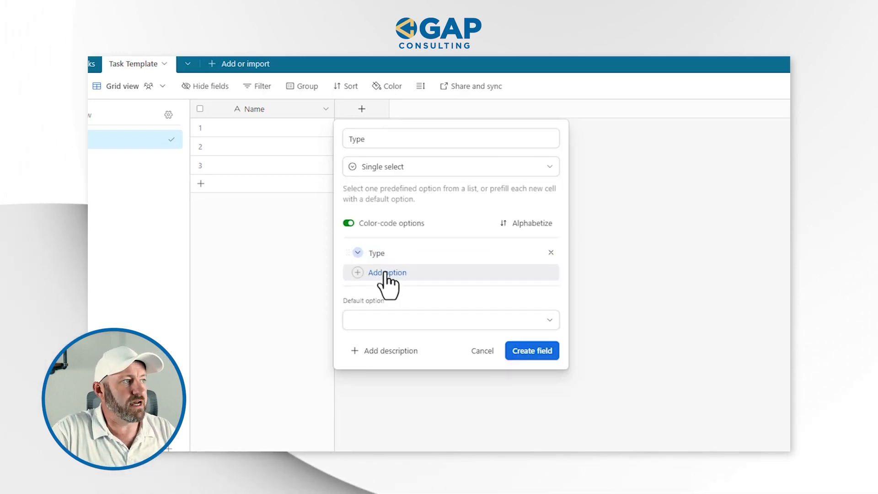
{"action": "left_click", "coordinate": [392, 253]}
{"action": "type", "text": "1"}
{"action": "key", "text": "Return"}
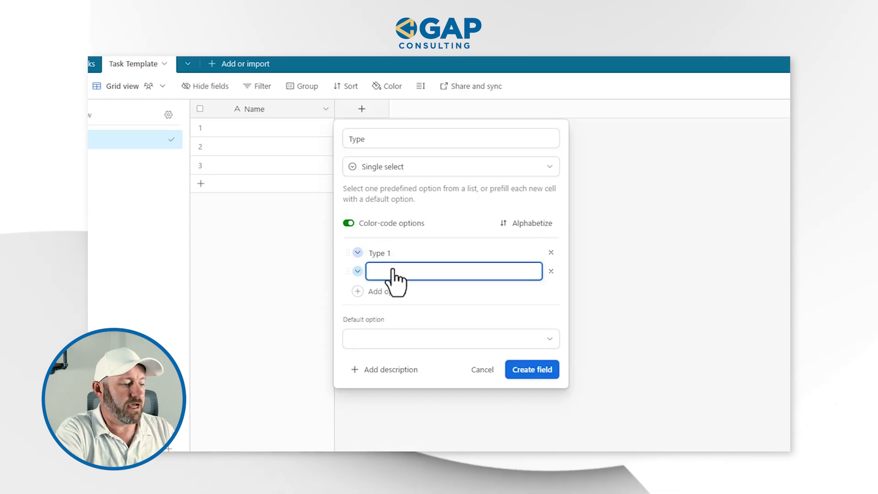
{"action": "type", "text": "Type 2"}
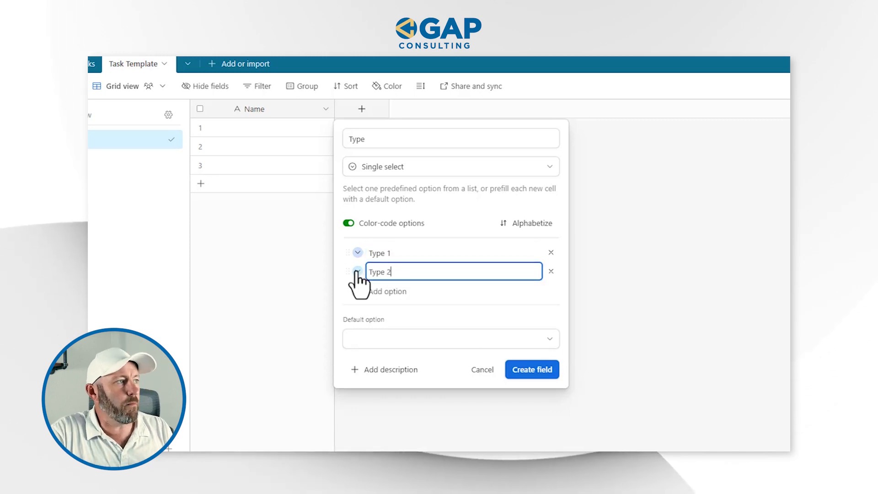
{"action": "left_click", "coordinate": [357, 273]}
{"action": "left_click", "coordinate": [501, 330]}
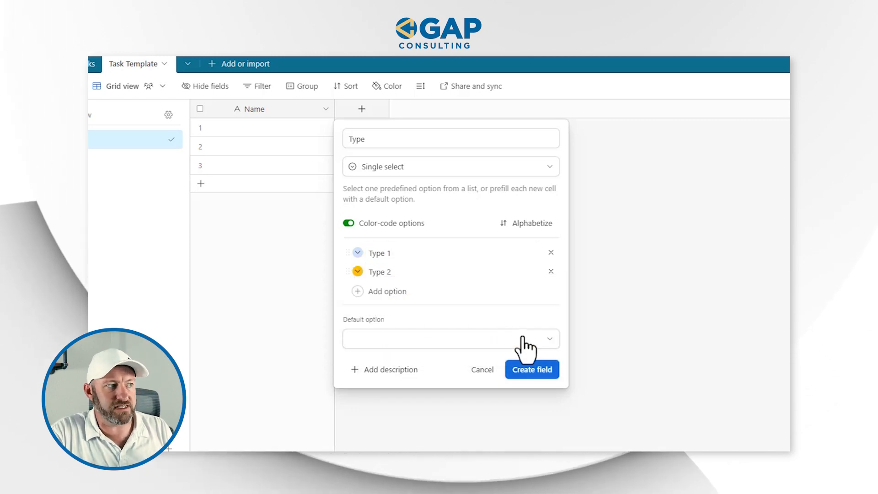
{"action": "left_click", "coordinate": [539, 369]}
Step: Set the Type of the first Task Template record to Type 1 and of the second to Type 2
{"action": "left_click", "coordinate": [413, 145]}
{"action": "left_click", "coordinate": [414, 147]}
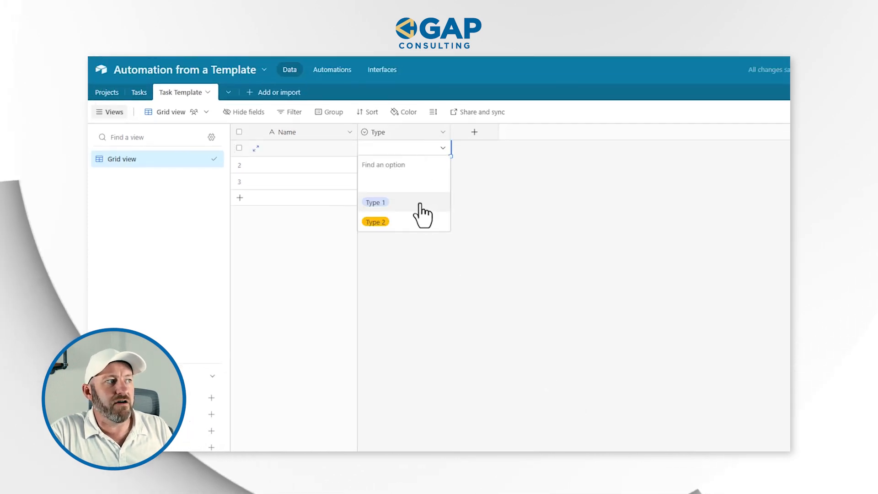
{"action": "left_click", "coordinate": [420, 204]}
{"action": "left_click", "coordinate": [406, 165]}
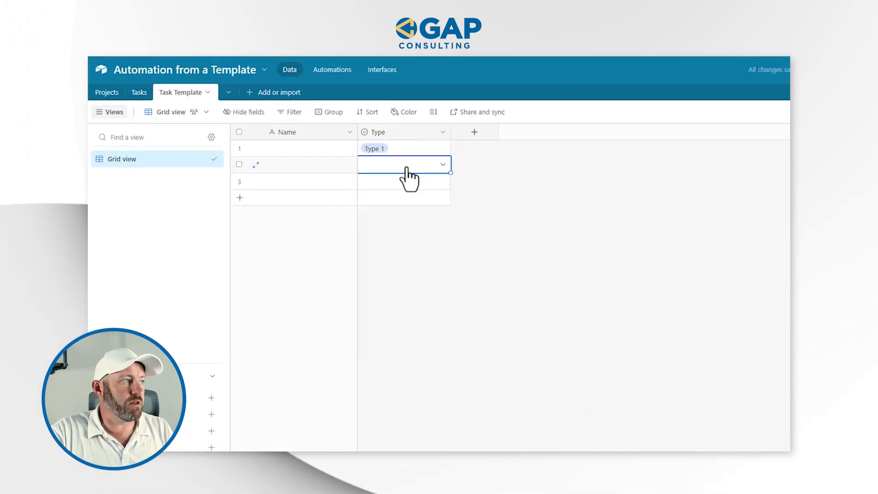
{"action": "left_click", "coordinate": [407, 167]}
{"action": "left_click", "coordinate": [408, 245]}
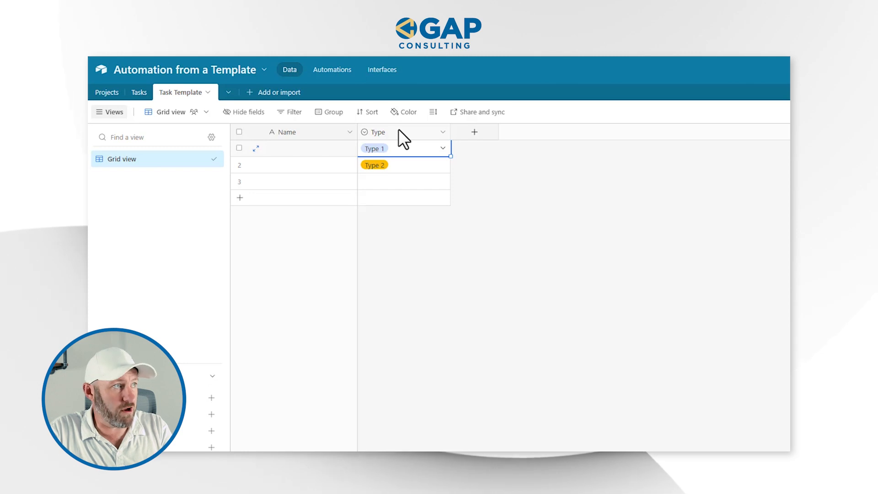
Step: Compare the Type field's options in the Task Template table with the Type field in the Projects table
{"action": "double_click", "coordinate": [398, 133]}
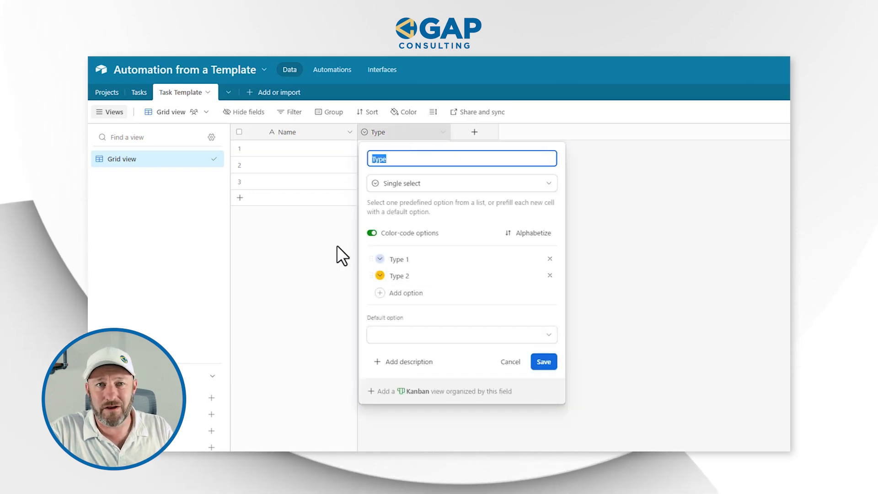
{"action": "left_click", "coordinate": [319, 244]}
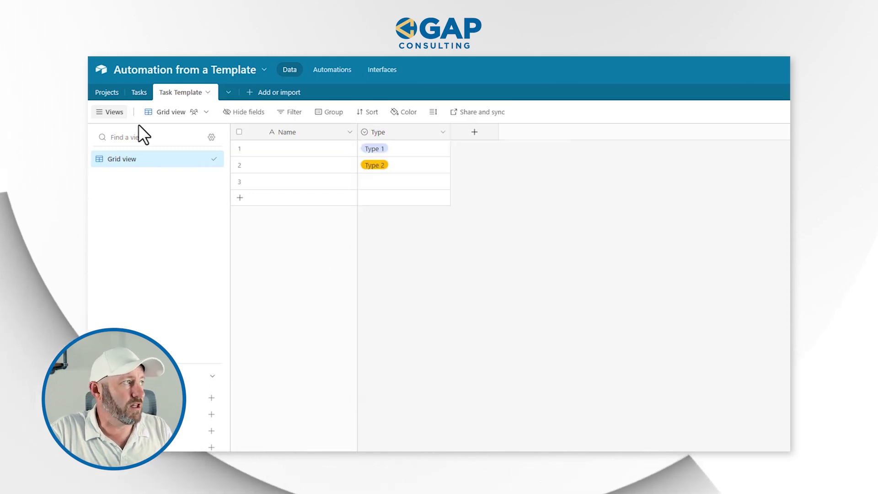
{"action": "left_click", "coordinate": [107, 93]}
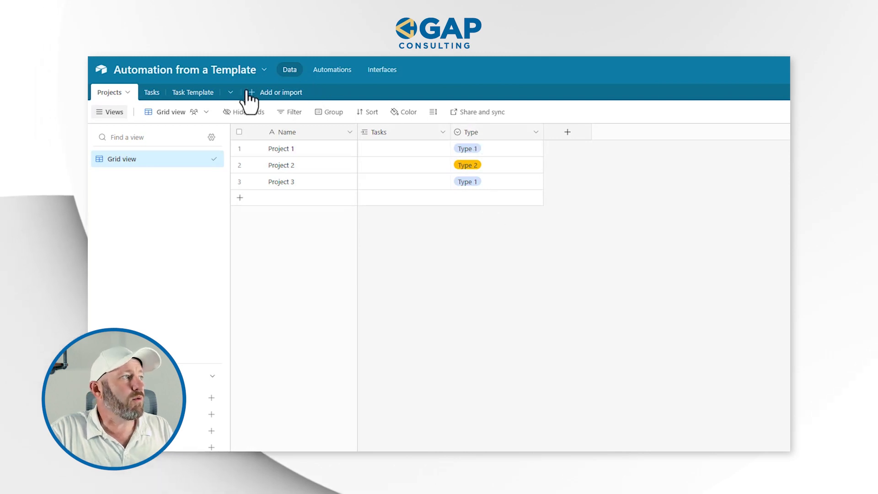
{"action": "left_click", "coordinate": [198, 91]}
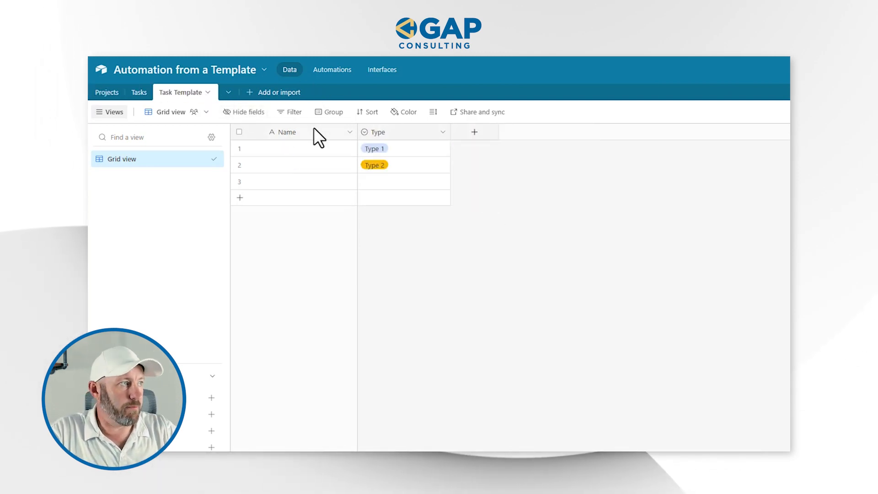
Step: Convert the Task Template table's Type field into a link to a new table named Type and rename the field Project Type
{"action": "double_click", "coordinate": [401, 134]}
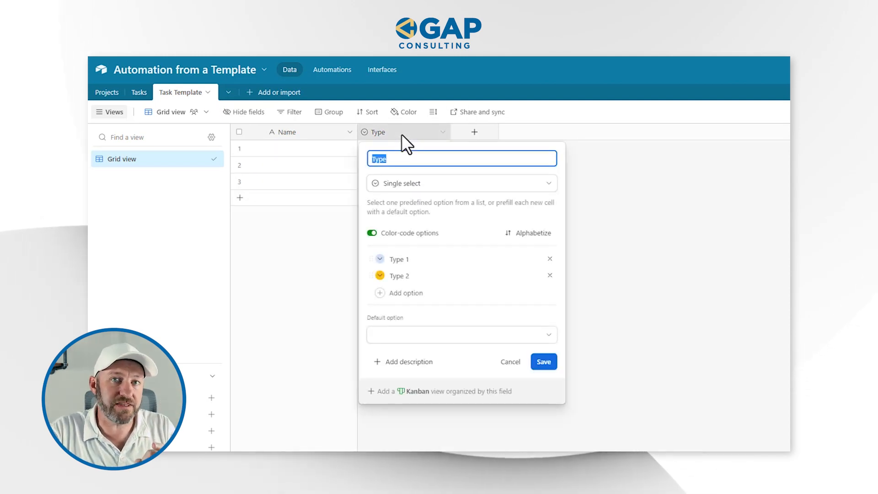
{"action": "left_click", "coordinate": [414, 186]}
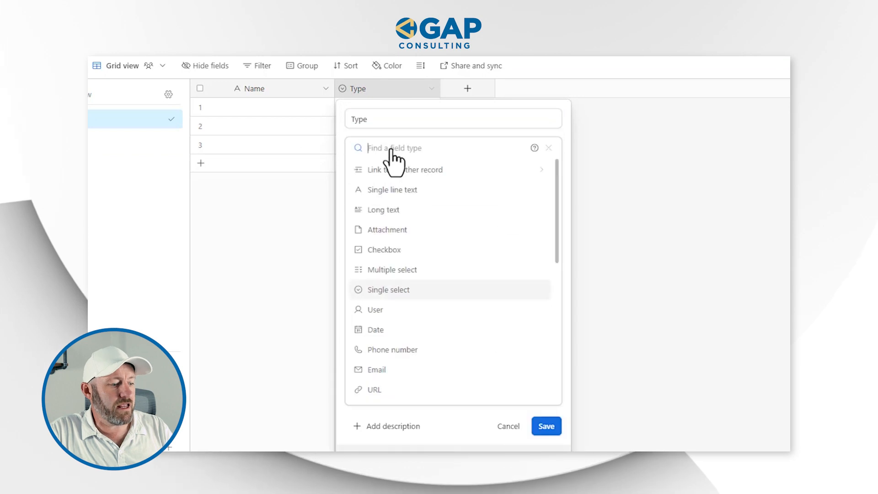
{"action": "type", "text": "li"}
{"action": "left_click", "coordinate": [396, 173]}
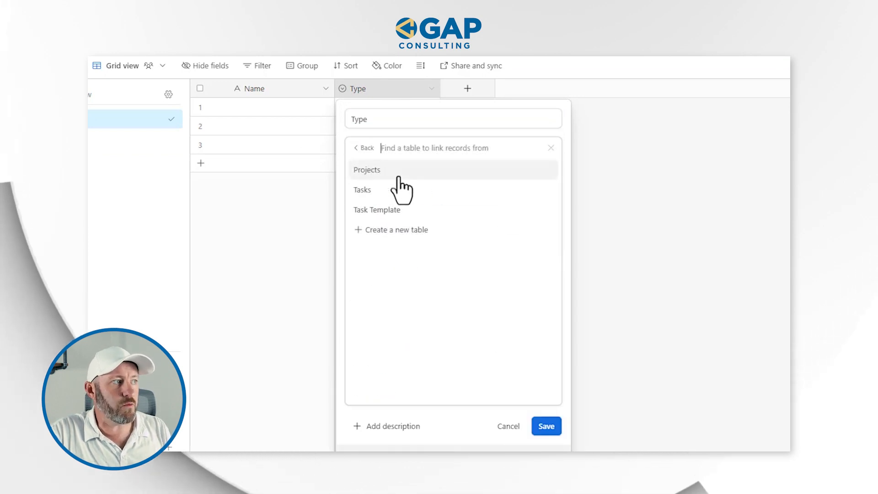
{"action": "left_click", "coordinate": [409, 226]}
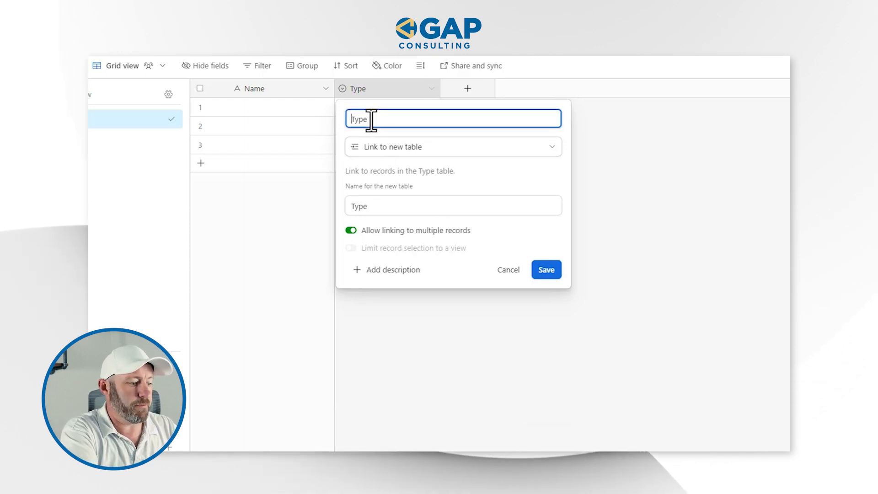
{"action": "key", "text": "BackSpace"}
{"action": "type", "text": "Project"}
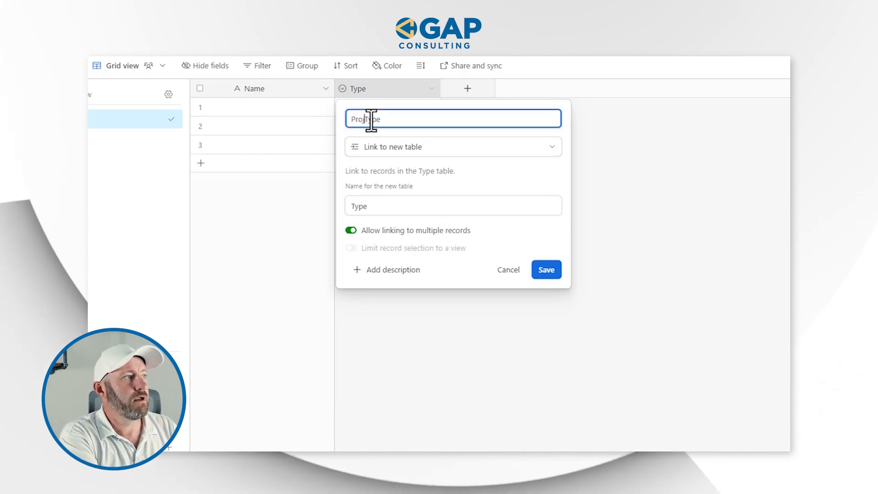
{"action": "left_click", "coordinate": [543, 270]}
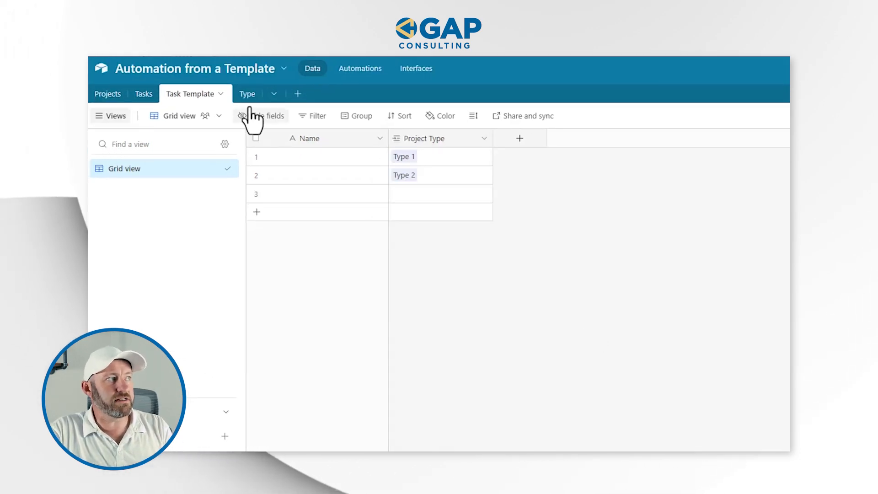
Step: Examine the Type 1 and Type 2 records in the new Type table
{"action": "left_click", "coordinate": [250, 101]}
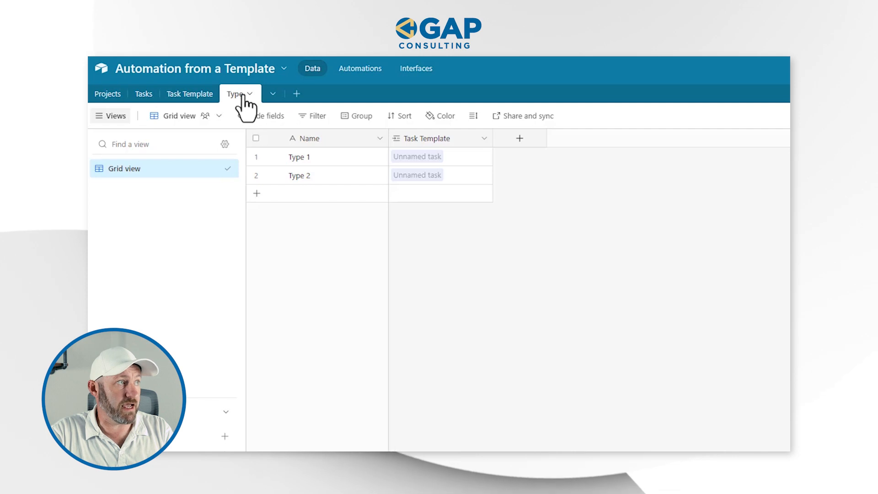
{"action": "left_click", "coordinate": [286, 150]}
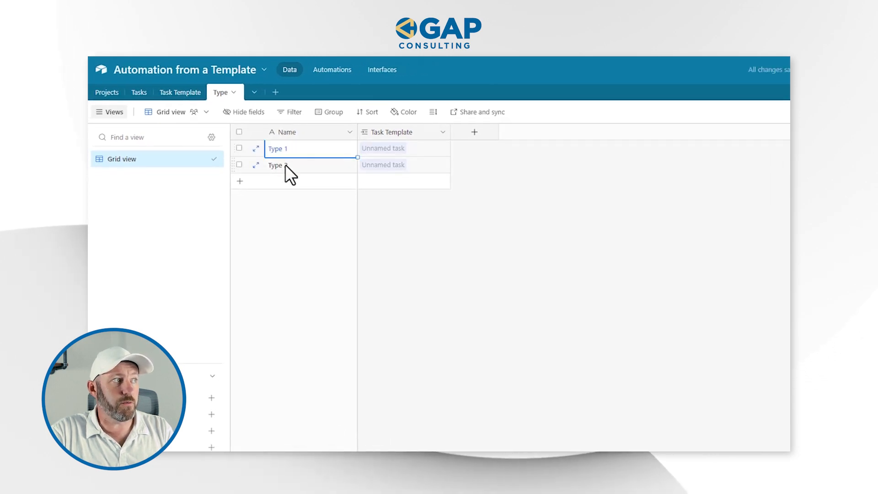
{"action": "left_click", "coordinate": [286, 164]}
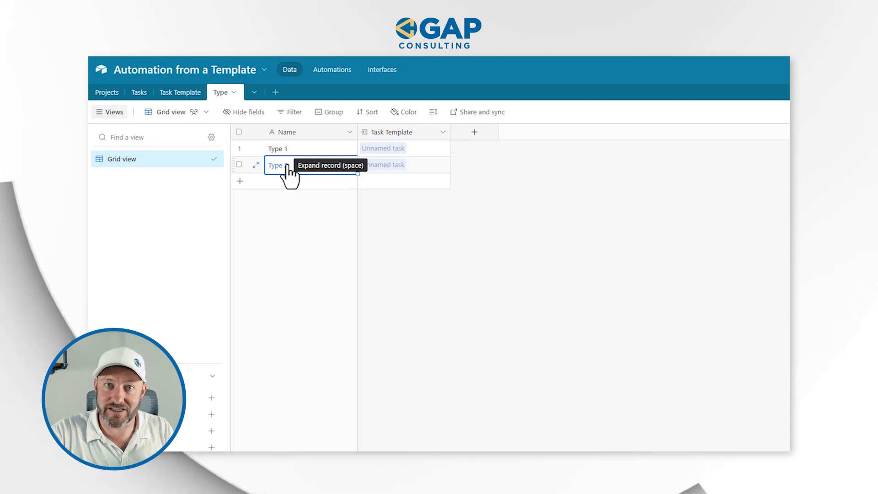
Step: Convert the Type field in the Projects table into a link to the Type table and save it
{"action": "left_click", "coordinate": [111, 96]}
{"action": "left_click", "coordinate": [509, 138]}
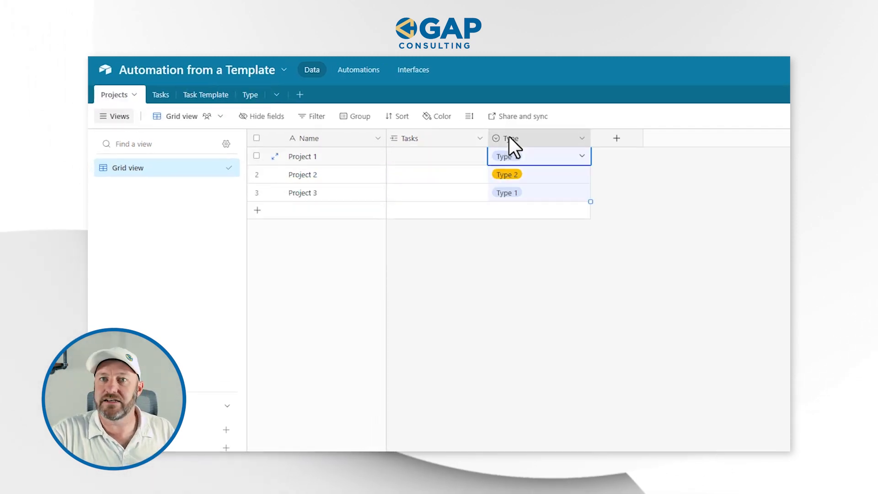
{"action": "double_click", "coordinate": [509, 138]}
{"action": "left_click", "coordinate": [566, 194]}
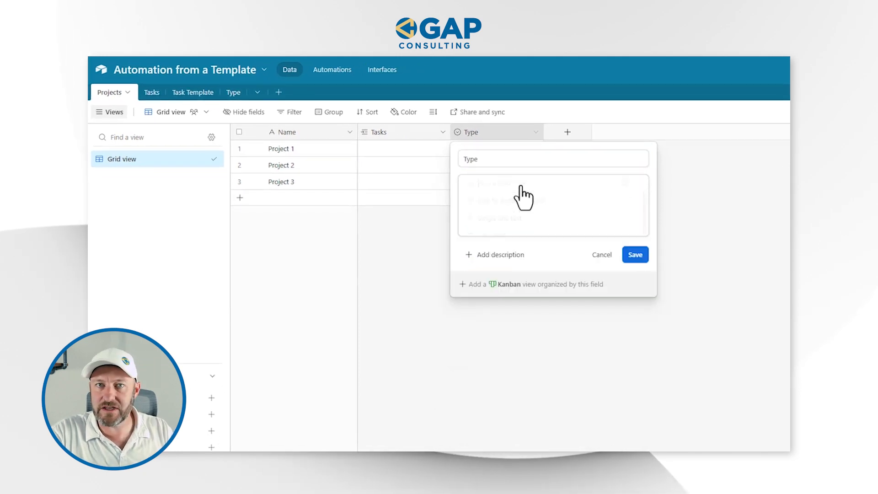
{"action": "type", "text": "link"}
{"action": "left_click", "coordinate": [526, 202]}
{"action": "left_click", "coordinate": [513, 257]}
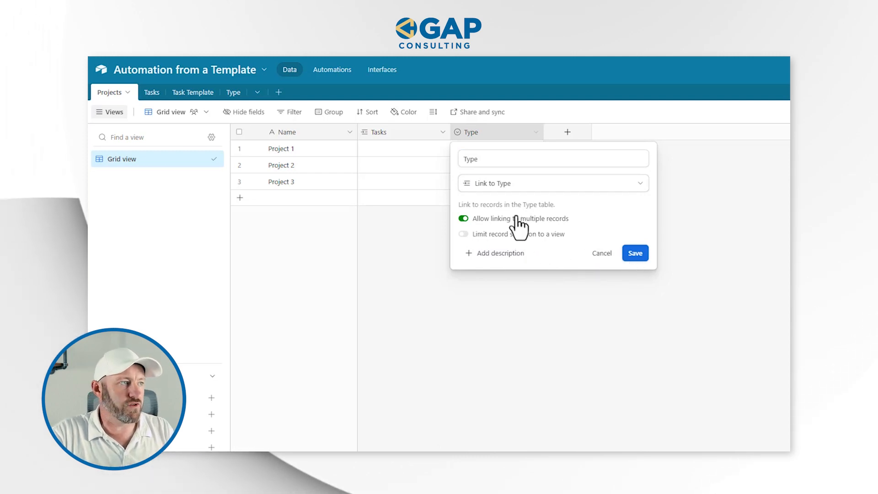
{"action": "left_click", "coordinate": [633, 254]}
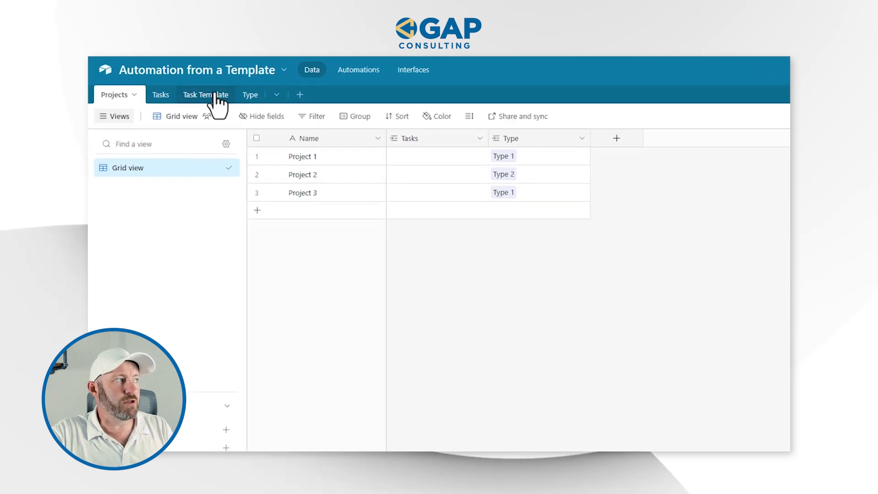
Step: Check the Project Type links in the Task Template table
{"action": "left_click", "coordinate": [195, 93]}
{"action": "left_click", "coordinate": [421, 139]}
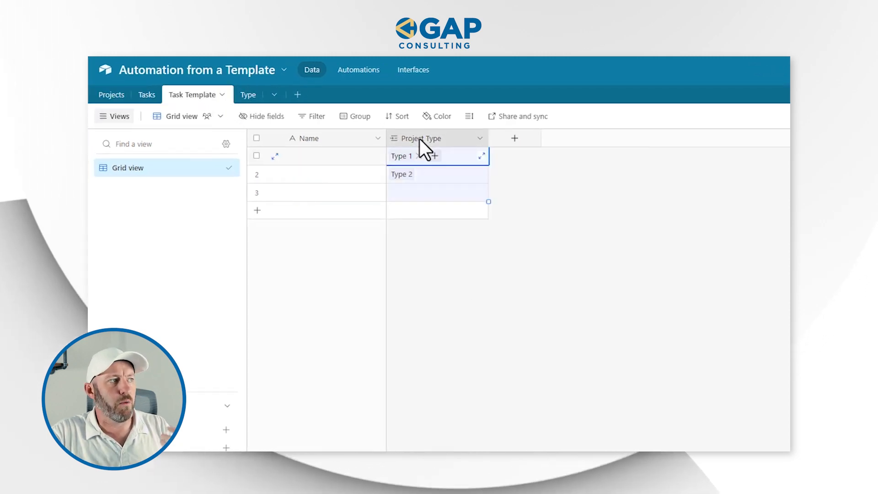
Step: Disallow linking to multiple records in the Task Template table's Project Type field and confirm the configuration change
{"action": "double_click", "coordinate": [437, 140]}
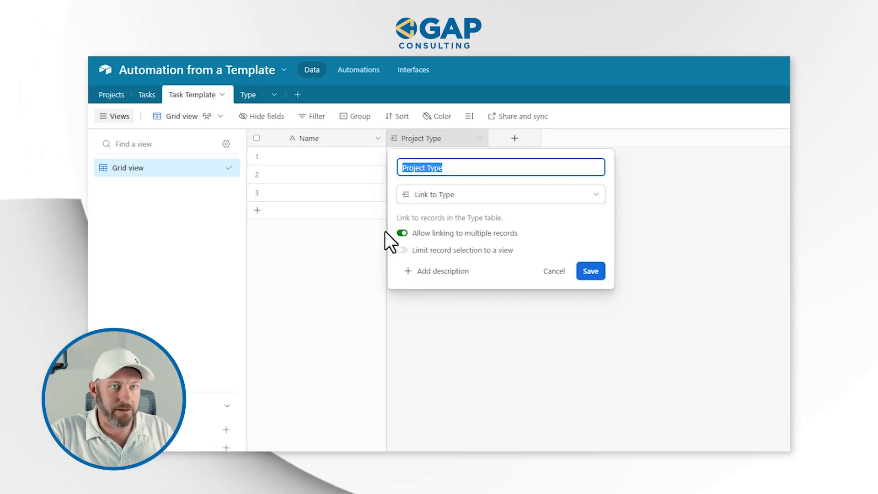
{"action": "left_click", "coordinate": [472, 233]}
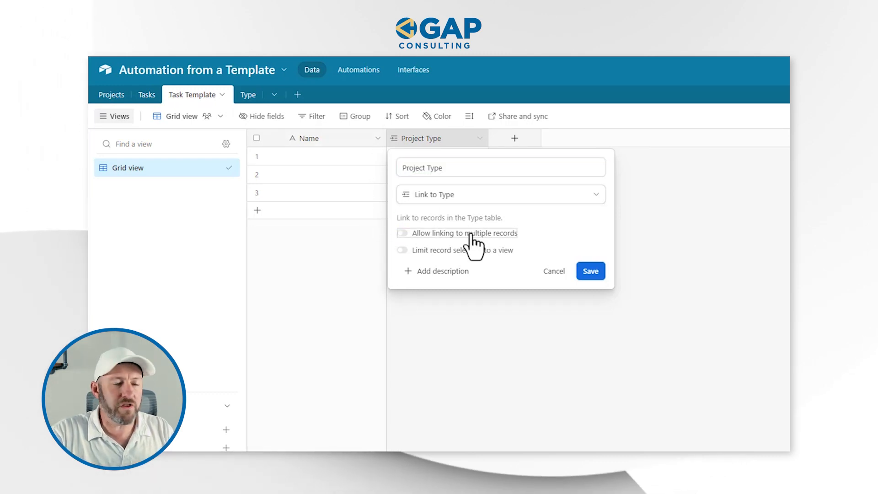
{"action": "left_click", "coordinate": [590, 272]}
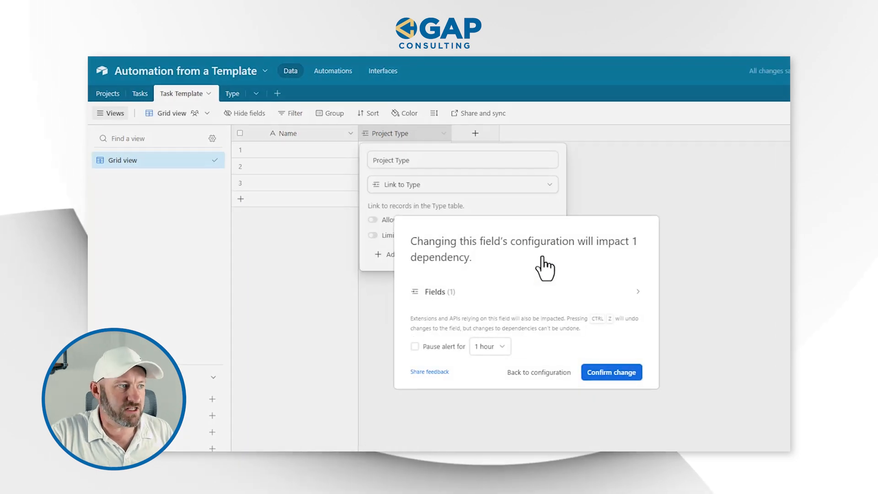
{"action": "left_click", "coordinate": [611, 371]}
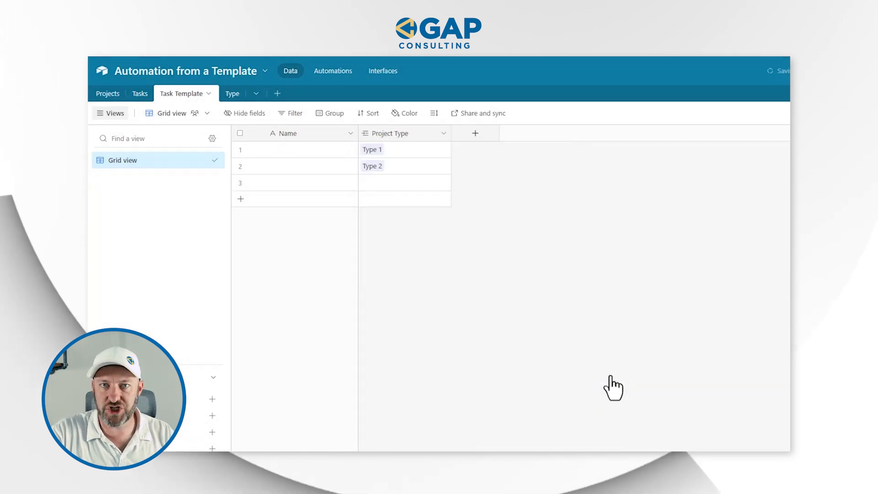
Step: Examine the Task Template and Projects links of the Type 1 and Type 2 records in the Type table
{"action": "left_click", "coordinate": [232, 95]}
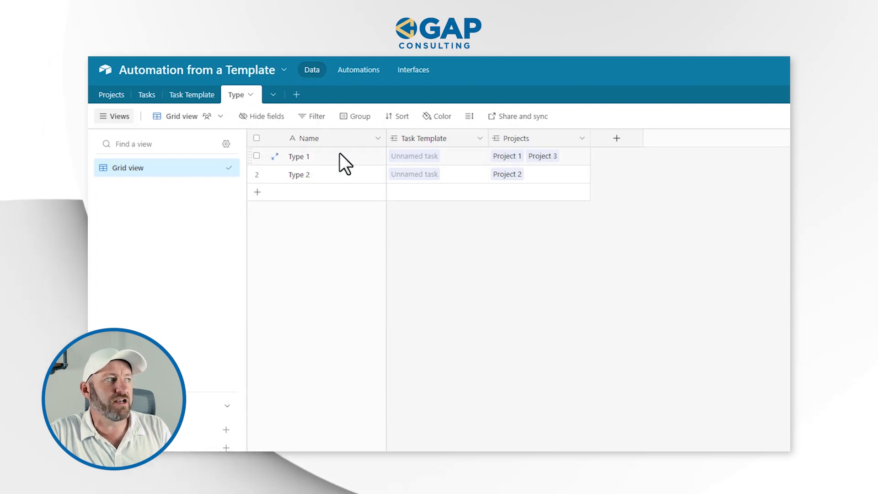
{"action": "left_click", "coordinate": [320, 156]}
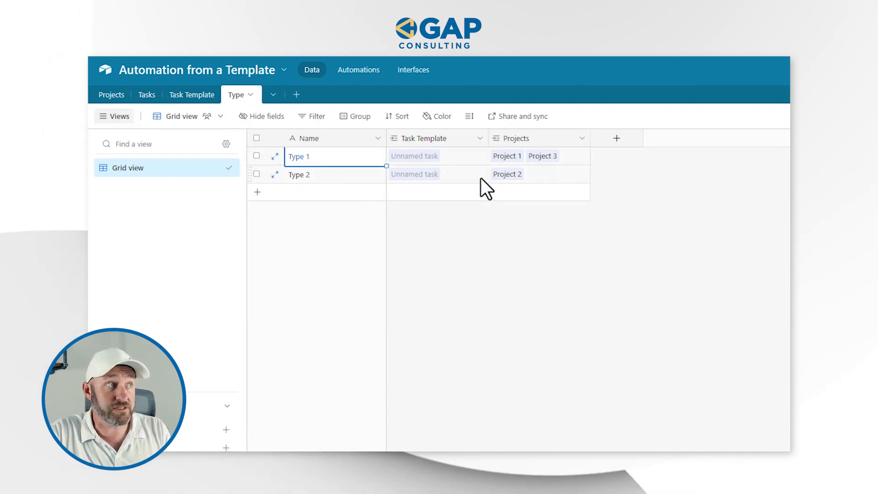
{"action": "left_click", "coordinate": [513, 156]}
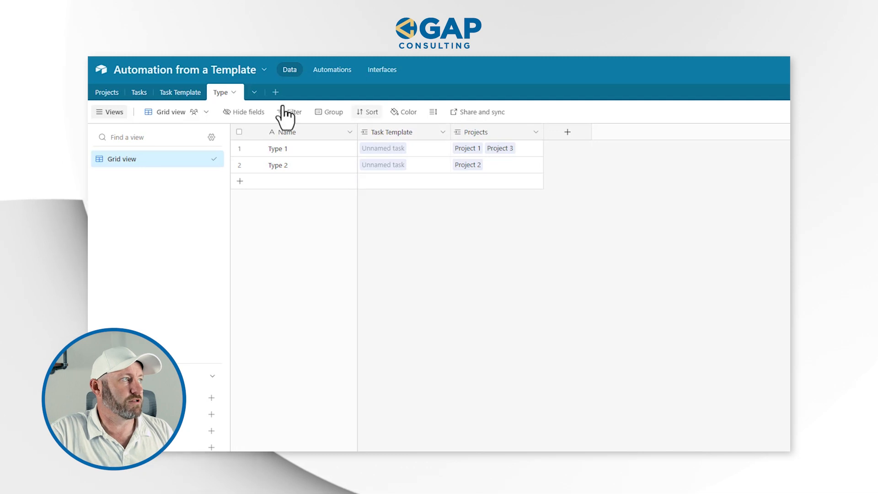
Step: Group the Task Template table's grid view by Project Type
{"action": "left_click", "coordinate": [194, 93]}
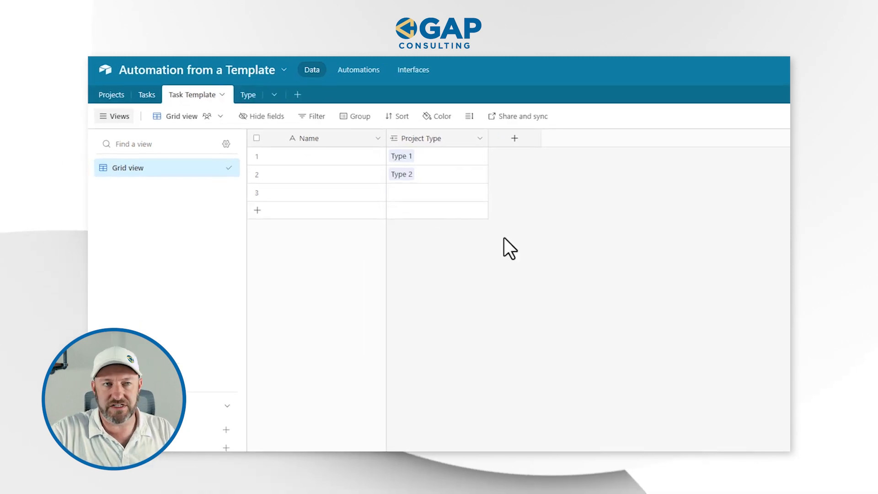
{"action": "right_click", "coordinate": [425, 140]}
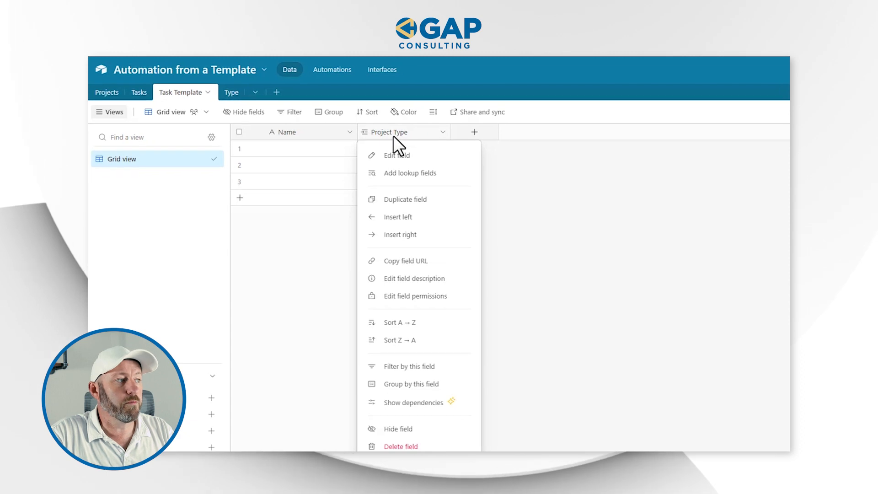
{"action": "left_click", "coordinate": [396, 386]}
{"action": "left_click", "coordinate": [568, 223]}
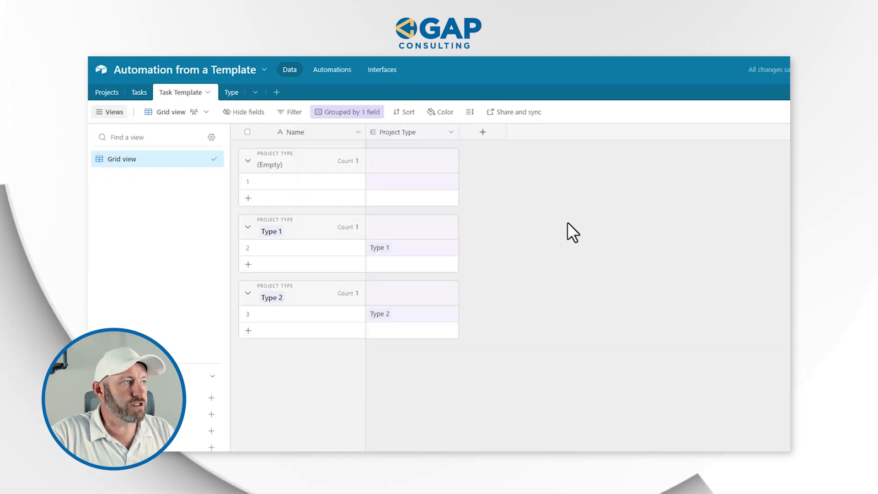
Step: Add an integer Number field named Order to the Task Template table and sort the view by it in ascending order
{"action": "left_click", "coordinate": [483, 133]}
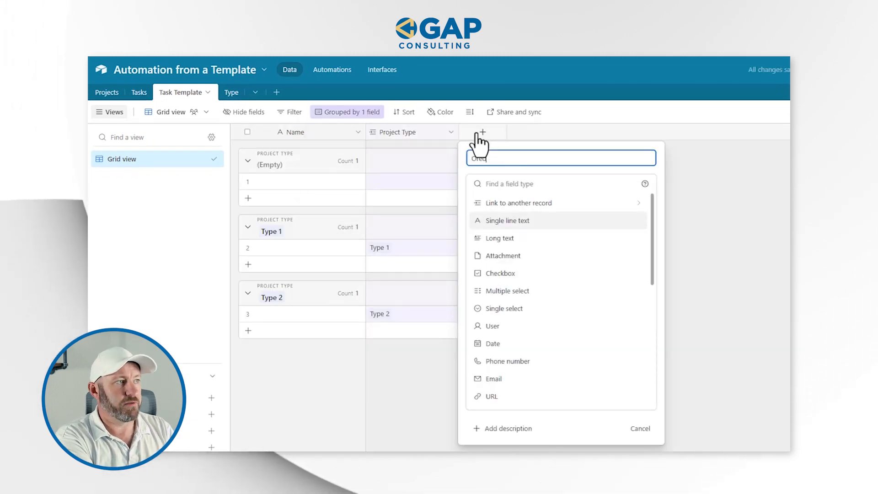
{"action": "type", "text": "num"}
{"action": "key", "text": "Return"}
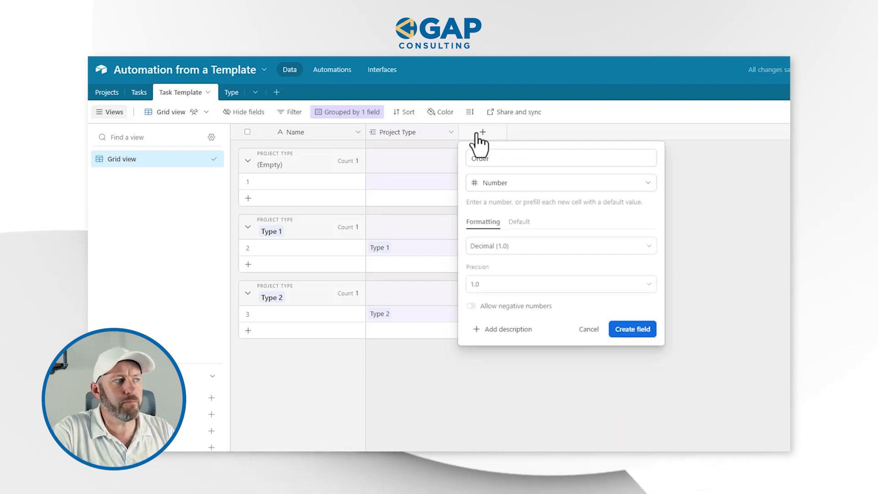
{"action": "left_click", "coordinate": [554, 247]}
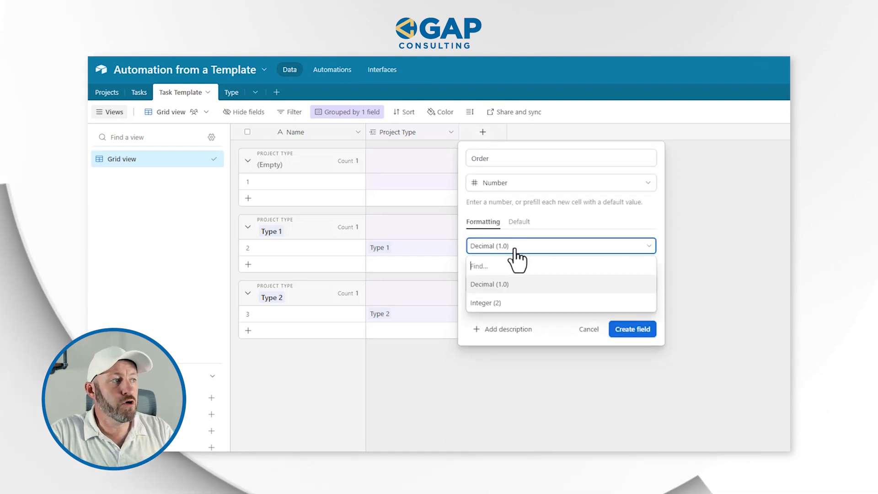
{"action": "left_click", "coordinate": [520, 304]}
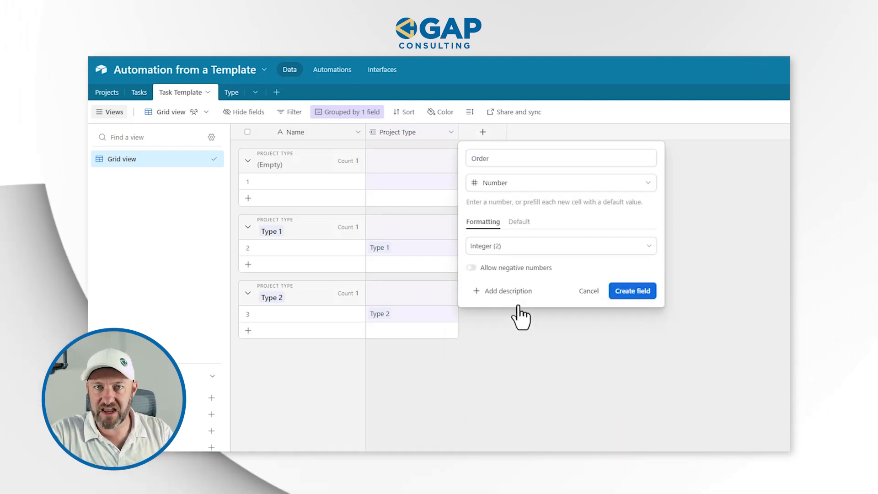
{"action": "left_click", "coordinate": [645, 292]}
{"action": "left_click", "coordinate": [544, 132]}
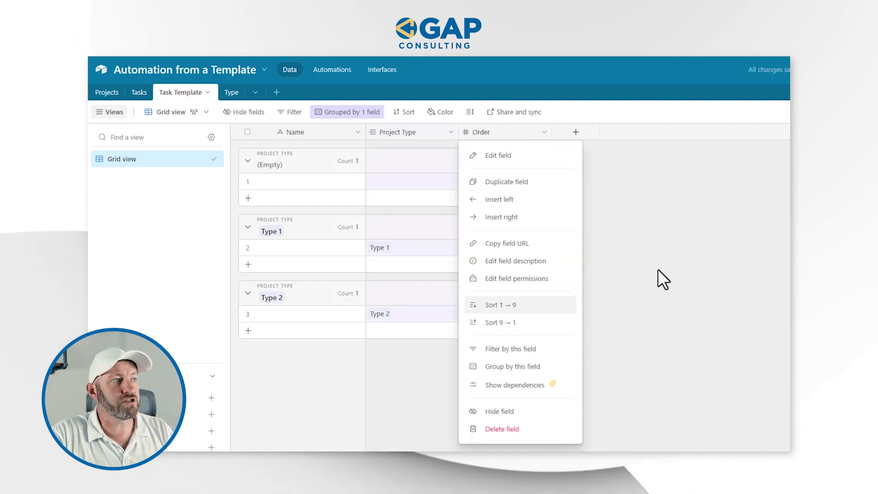
{"action": "key", "text": "Return"}
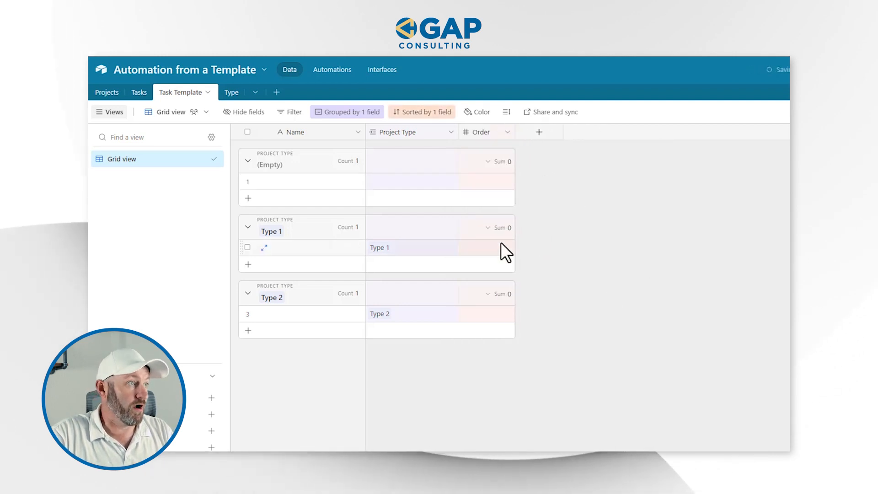
Step: Build up the Type 1 group to three records with Order values 1, 2 and 3, and narrow the Order column
{"action": "left_click", "coordinate": [483, 248]}
{"action": "type", "text": "1"}
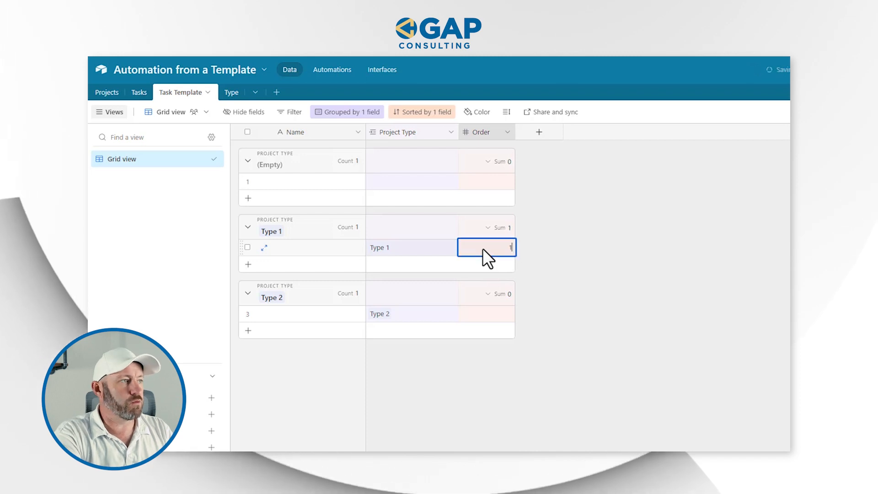
{"action": "key", "text": "shift+Return"}
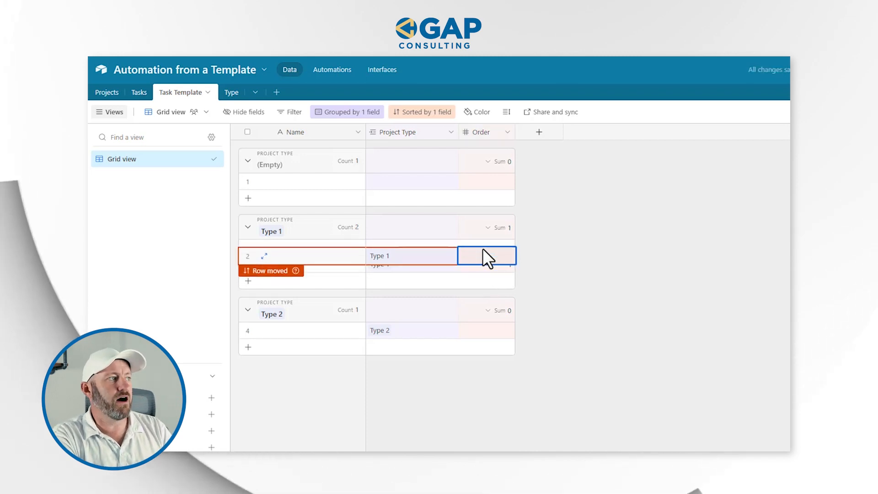
{"action": "left_click", "coordinate": [574, 238]}
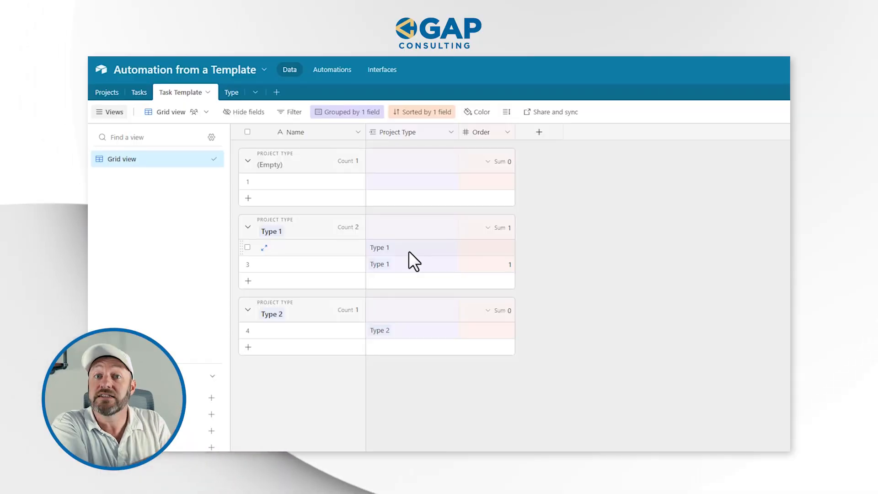
{"action": "left_click", "coordinate": [490, 247]}
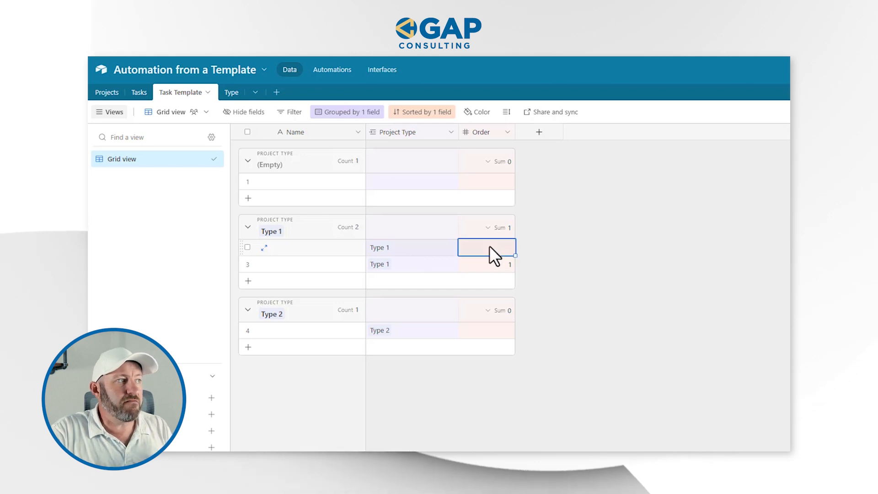
{"action": "type", "text": "2"}
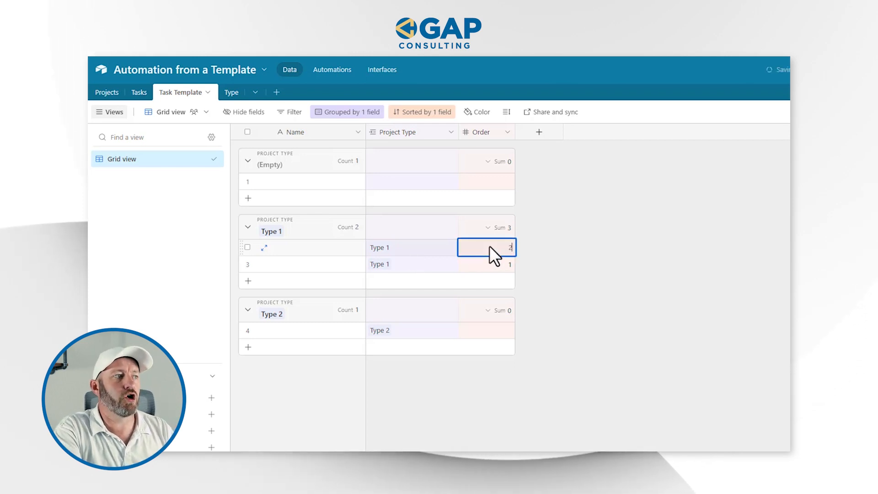
{"action": "key", "text": "Return"}
{"action": "key", "text": "shift+Return"}
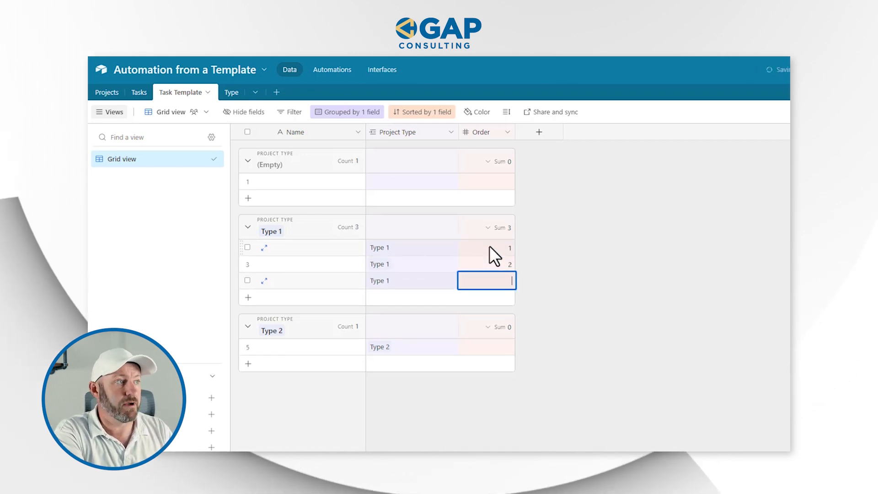
{"action": "type", "text": "3"}
{"action": "key", "text": "Return"}
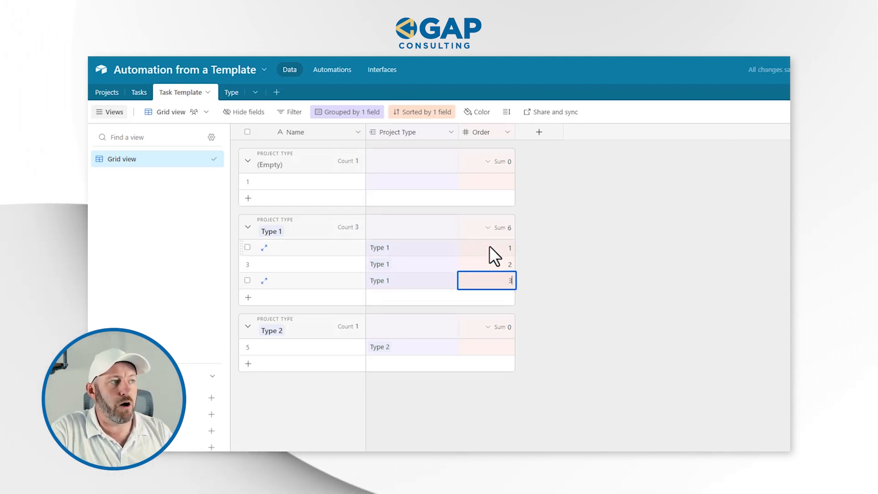
{"action": "left_click_drag", "start_coordinate": [515, 131], "coordinate": [504, 125]}
Step: Name the three Type 1 template records Task 1, Task 2 and Task 3 in sequence
{"action": "left_click", "coordinate": [291, 250]}
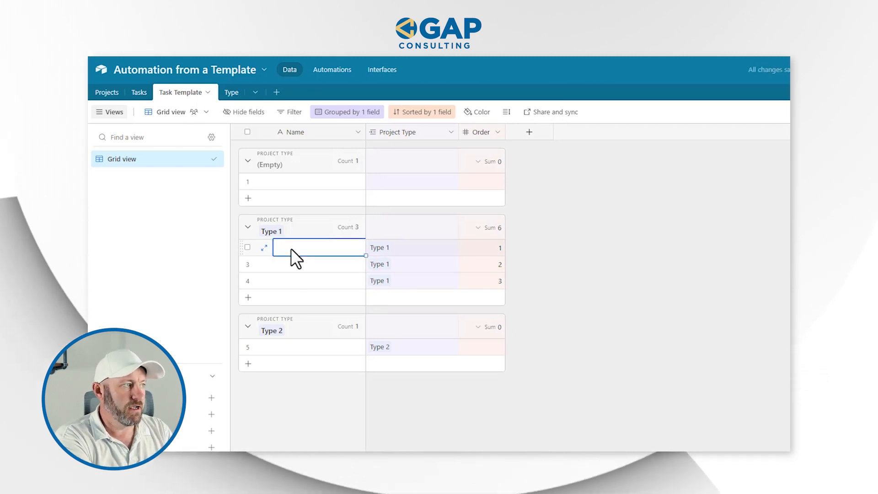
{"action": "type", "text": "Task 1"}
{"action": "key", "text": "Return"}
{"action": "type", "text": "Task"}
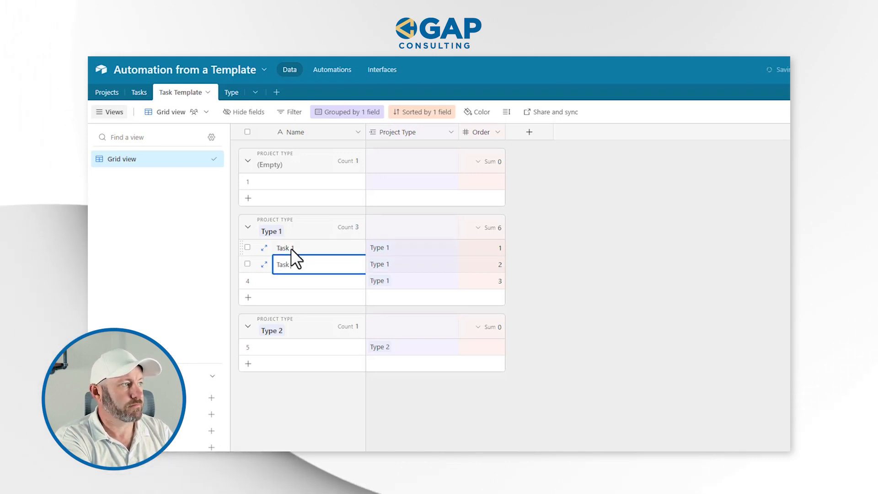
{"action": "key", "text": "Return"}
{"action": "type", "text": "Task 3"}
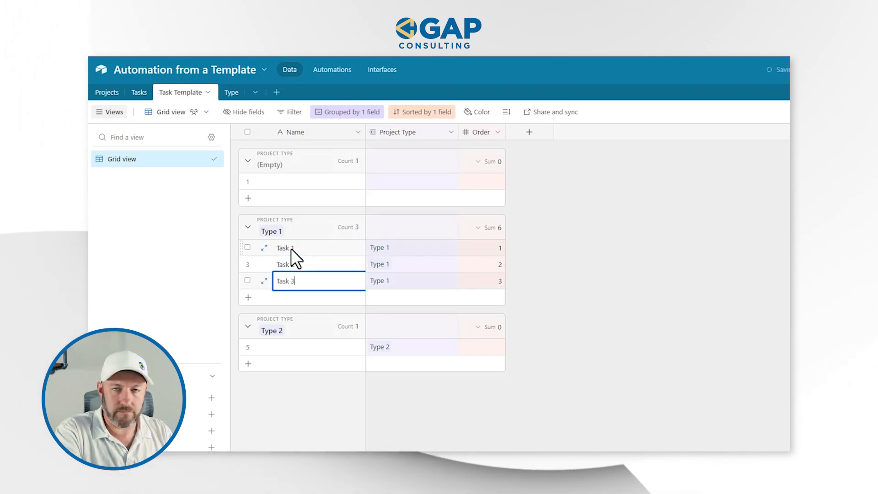
Step: Delete the blank template record that has no project type
{"action": "left_click", "coordinate": [248, 181]}
{"action": "right_click", "coordinate": [249, 182]}
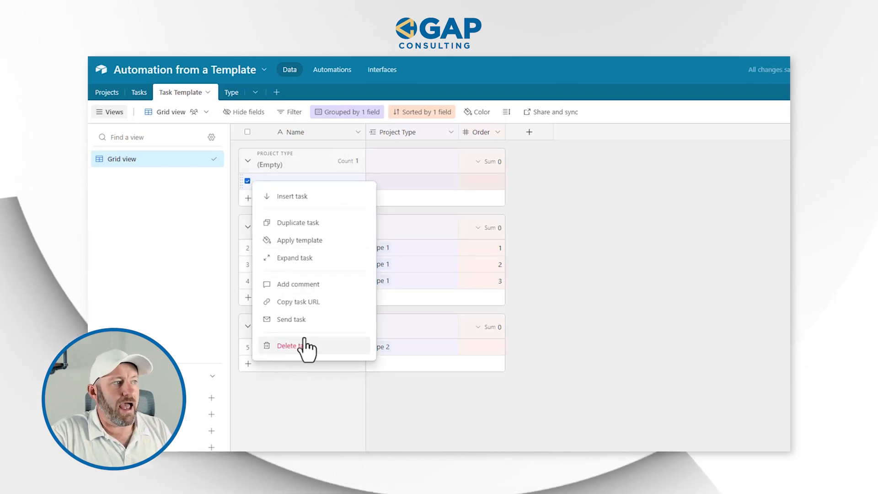
{"action": "left_click", "coordinate": [293, 345]}
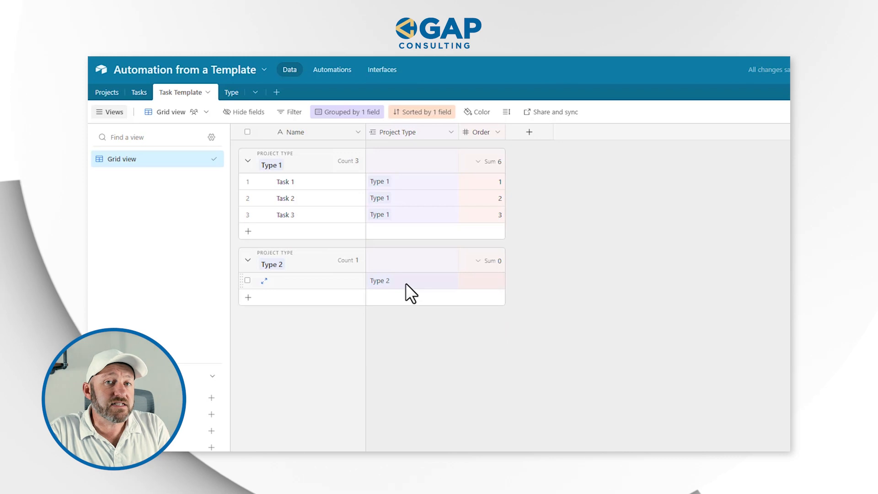
Step: Add four more records to the Type 2 group and number its five records 1 to 5 in Order
{"action": "left_click", "coordinate": [480, 282]}
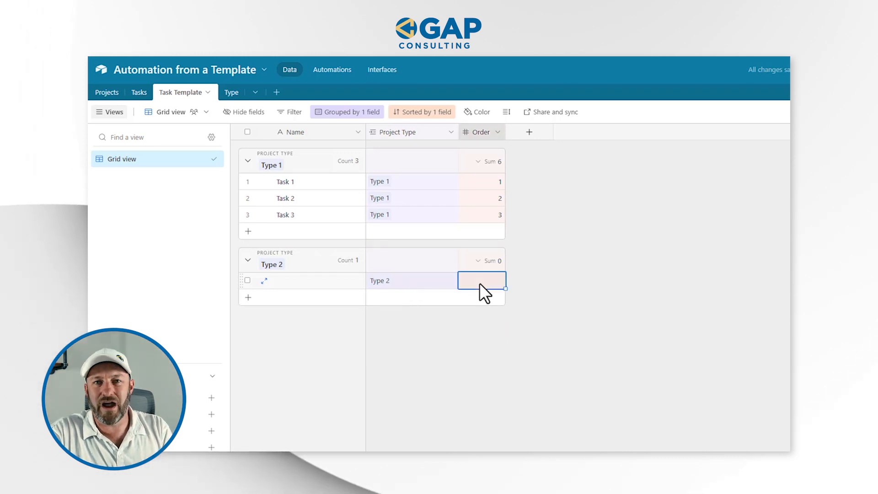
{"action": "key", "text": "shift+Return"}
{"action": "key", "text": "shift+Return"}
{"action": "key", "text": "shift+Return"}
{"action": "key", "text": "shift+Return"}
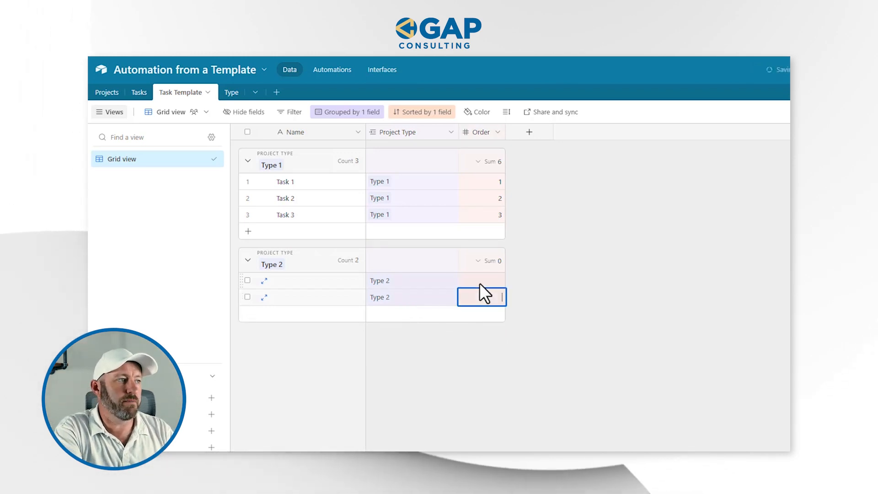
{"action": "left_click", "coordinate": [479, 283]}
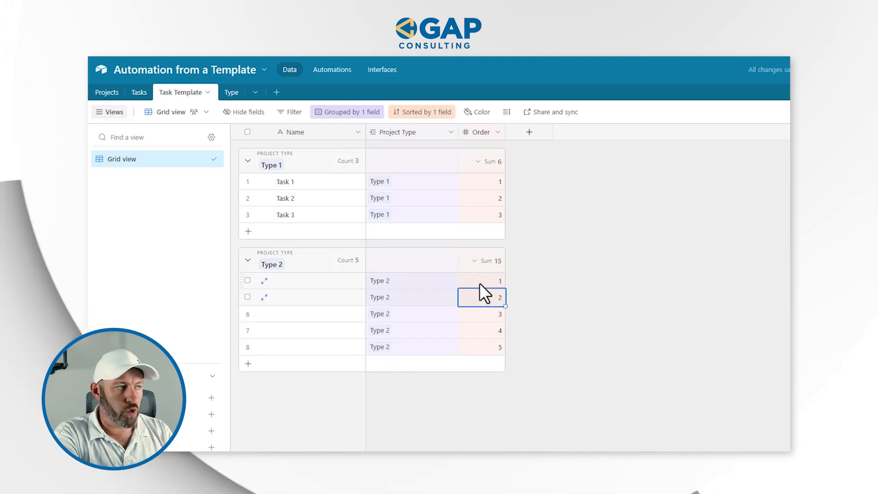
Step: Name the five Type 2 template records Task 4 through Task 8 in sequence
{"action": "key", "text": "Left"}
{"action": "key", "text": "Left"}
{"action": "key", "text": "Up"}
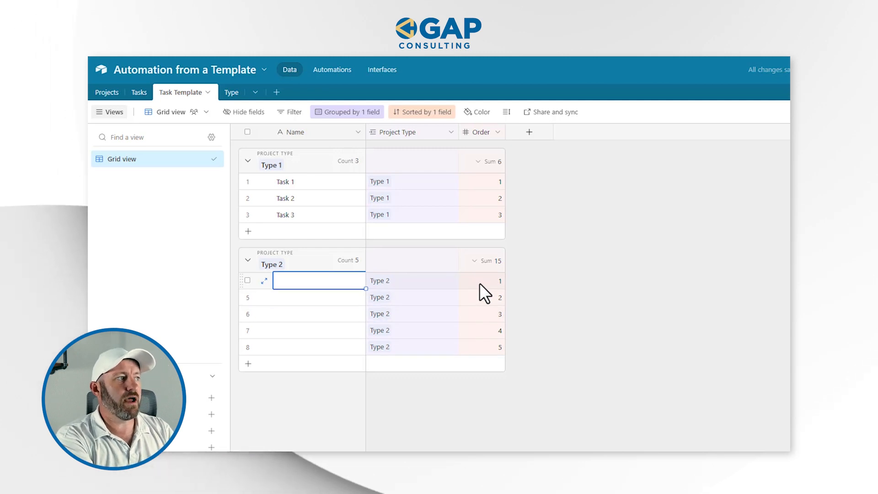
{"action": "type", "text": "Task 4"}
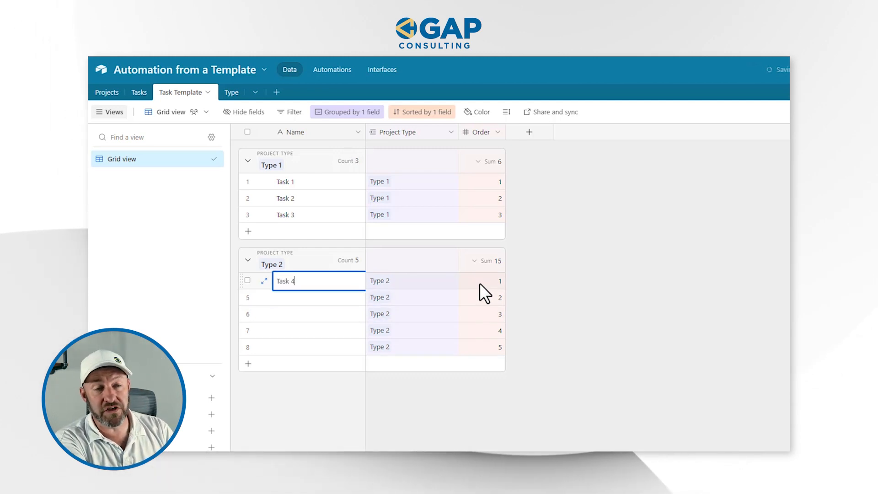
{"action": "key", "text": "Return"}
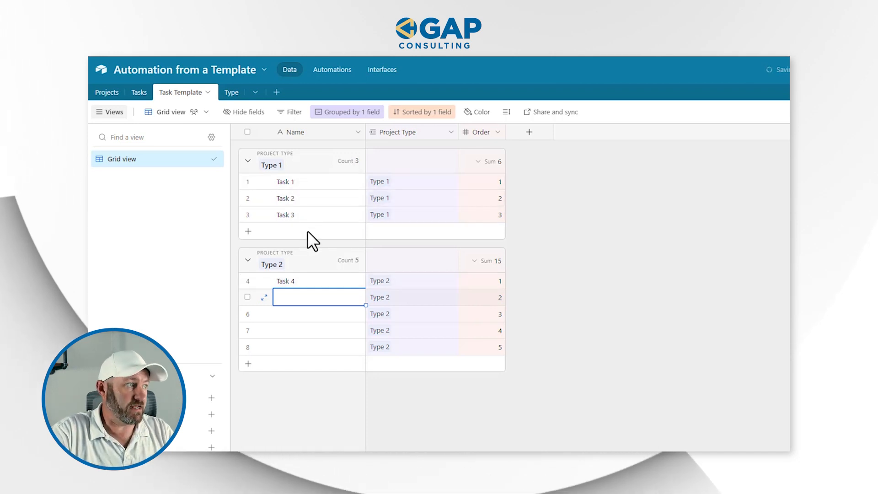
{"action": "type", "text": "Task 5"}
{"action": "key", "text": "Return"}
{"action": "type", "text": "Task 6"}
{"action": "key", "text": "Return"}
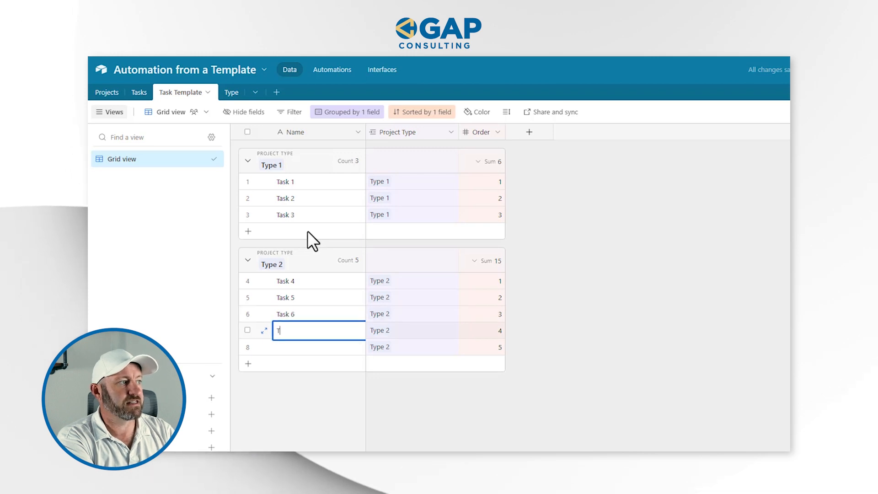
{"action": "type", "text": "Task 7"}
{"action": "key", "text": "Return"}
{"action": "type", "text": "Tas"}
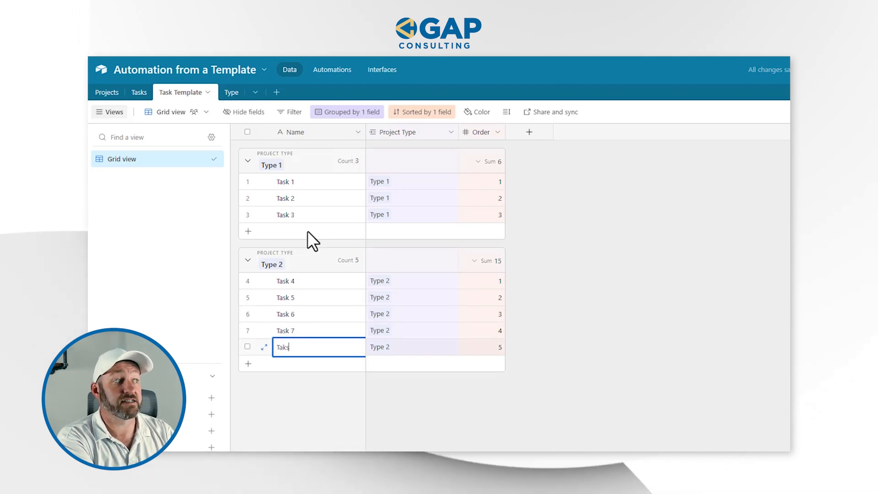
{"action": "type", "text": "k 8"}
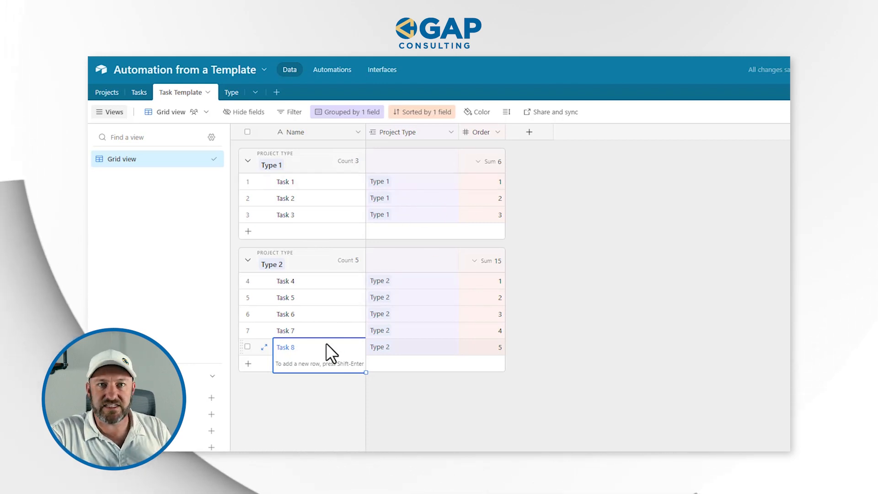
Step: Delete all three blank records from the Tasks table
{"action": "left_click", "coordinate": [138, 93]}
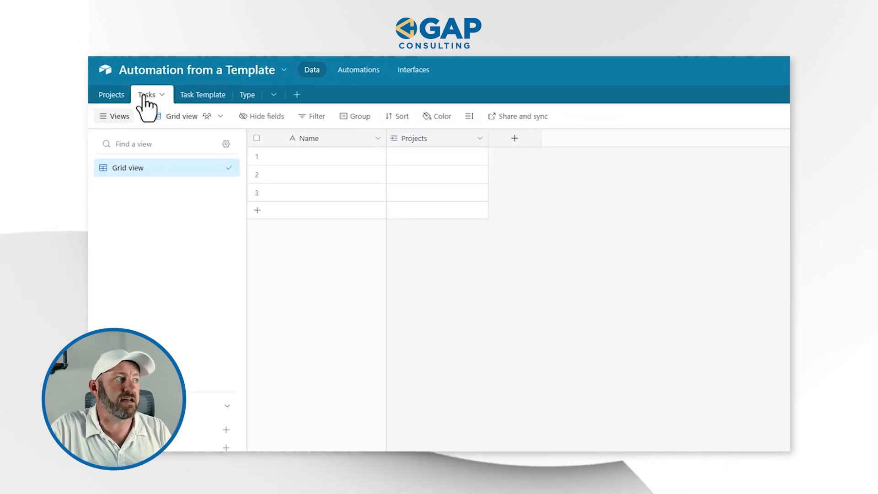
{"action": "left_click", "coordinate": [258, 139]}
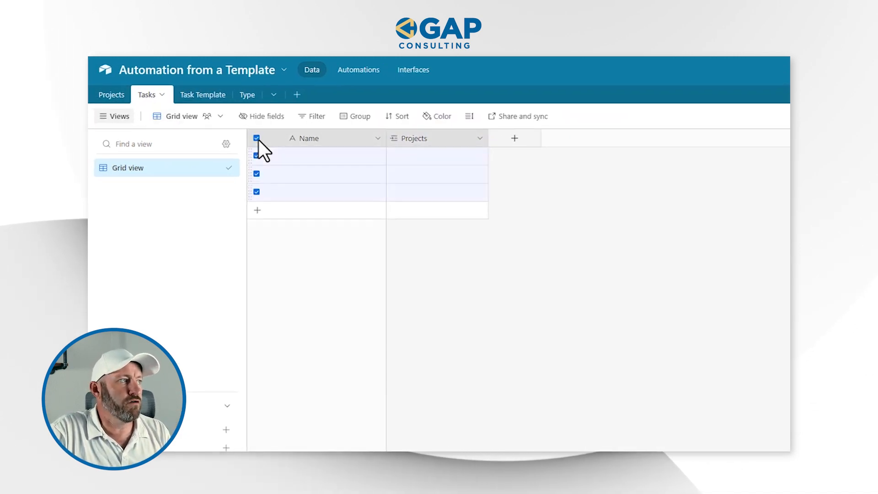
{"action": "right_click", "coordinate": [260, 155]}
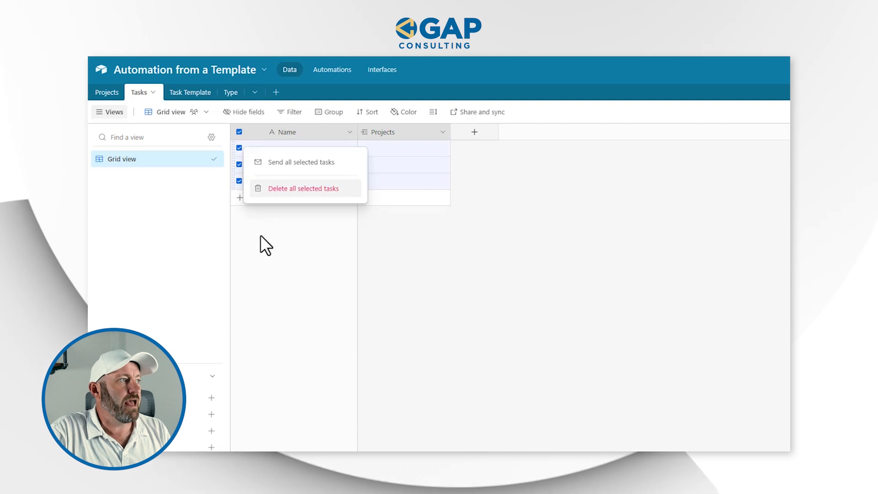
{"action": "left_click", "coordinate": [261, 188]}
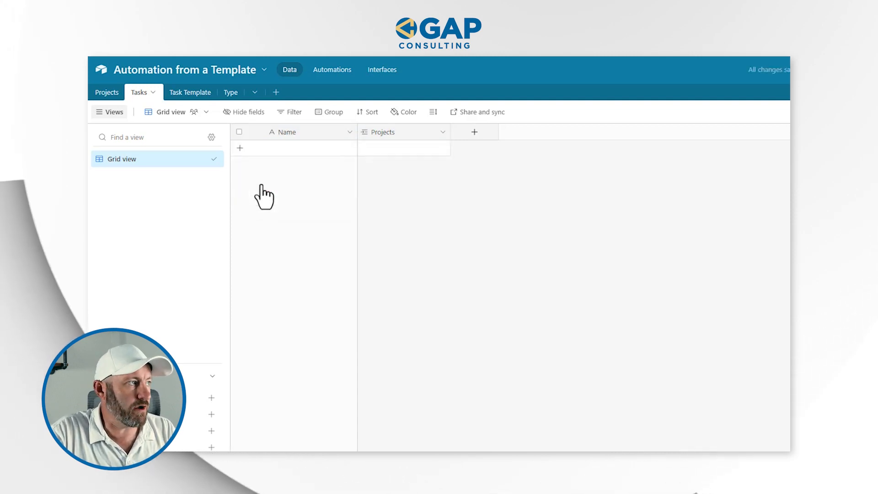
Step: Add a Number field named Order with Integer formatting to the Tasks table
{"action": "left_click", "coordinate": [475, 132]}
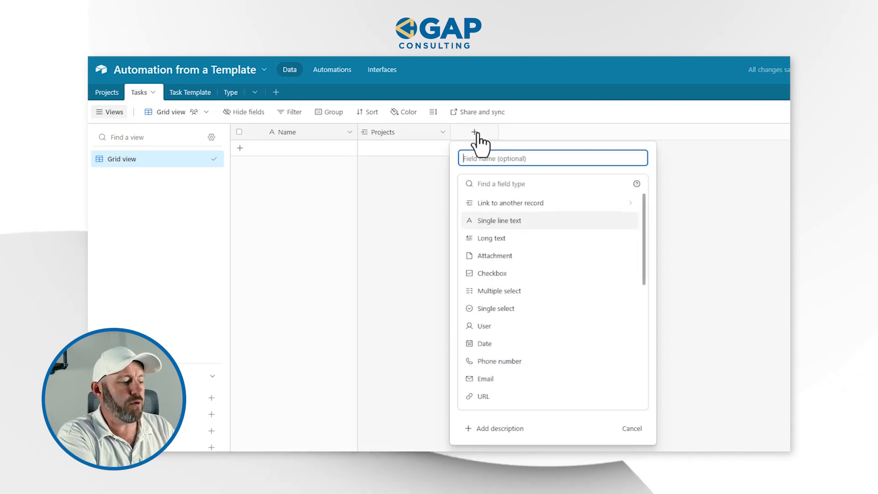
{"action": "type", "text": "Order"}
{"action": "key", "text": "Tab"}
{"action": "type", "text": "nu"}
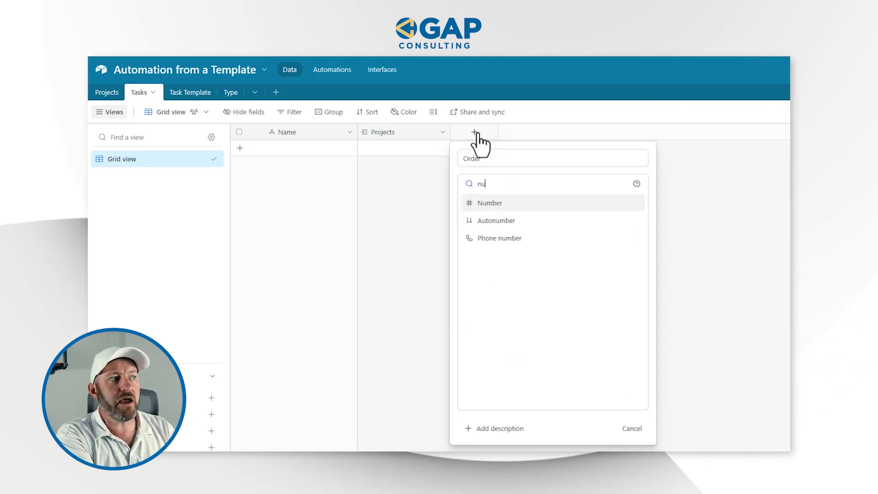
{"action": "key", "text": "Return"}
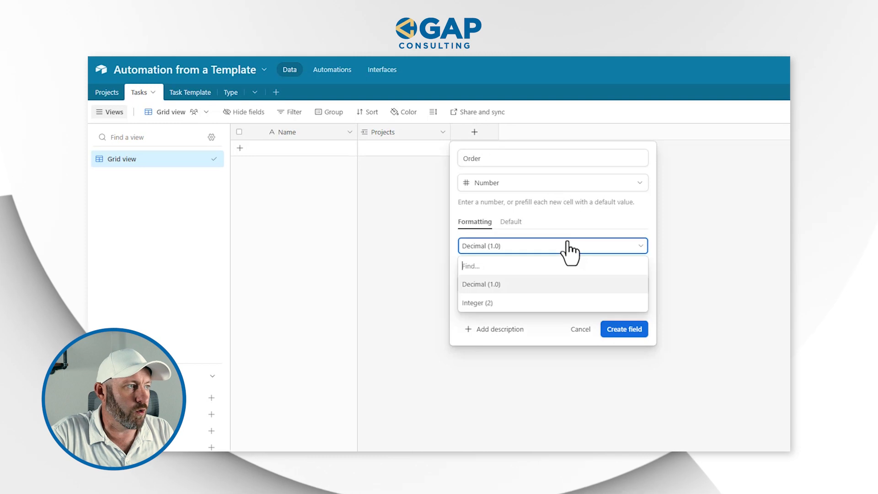
{"action": "left_click", "coordinate": [575, 246]}
{"action": "left_click", "coordinate": [542, 301]}
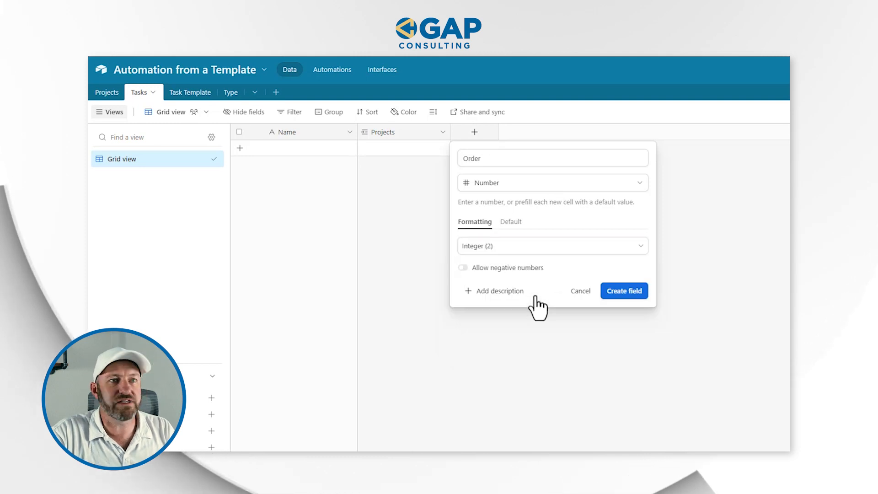
{"action": "left_click", "coordinate": [625, 291]}
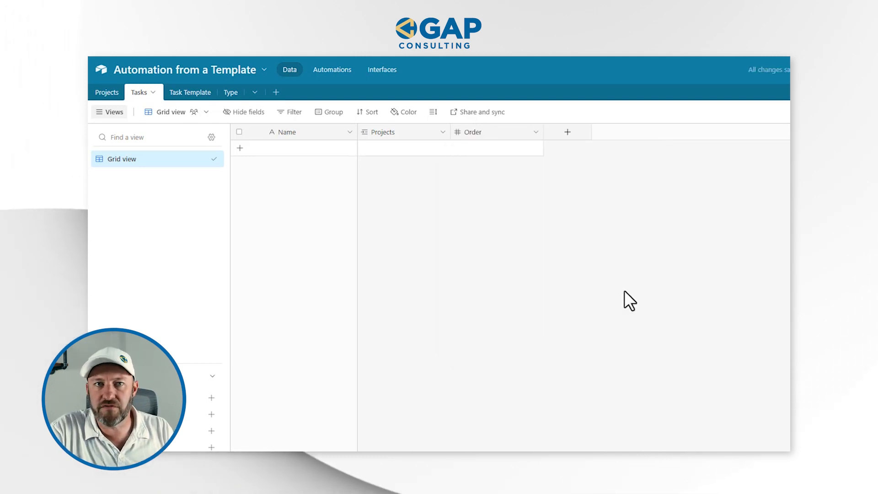
Step: Narrow the Name column in the Task Template table and the Order column in the Tasks table
{"action": "left_click", "coordinate": [206, 94]}
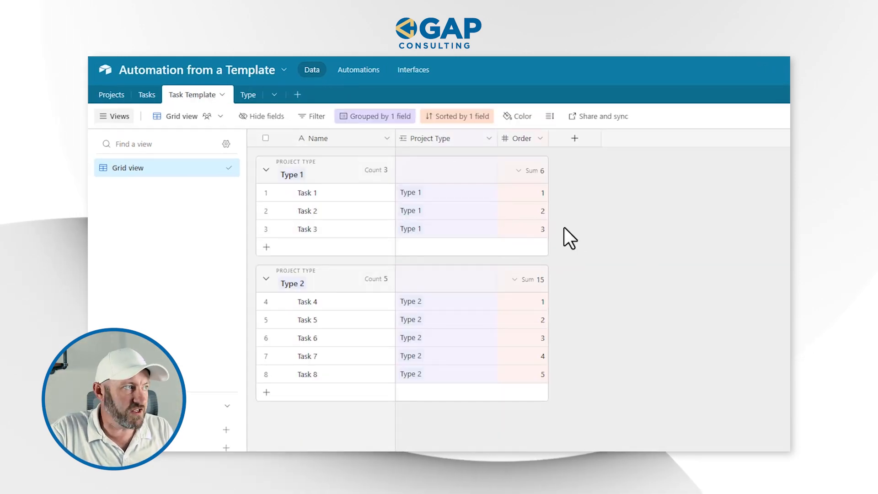
{"action": "left_click_drag", "start_coordinate": [396, 138], "coordinate": [378, 138]}
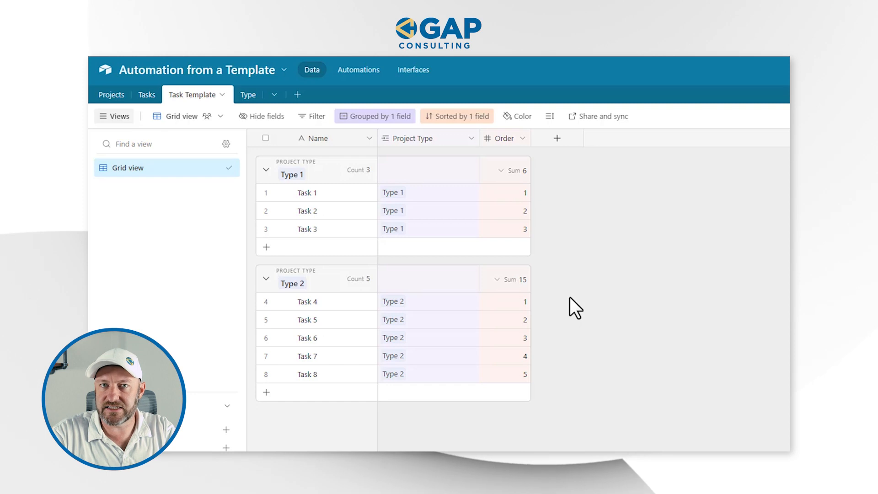
{"action": "left_click", "coordinate": [148, 96]}
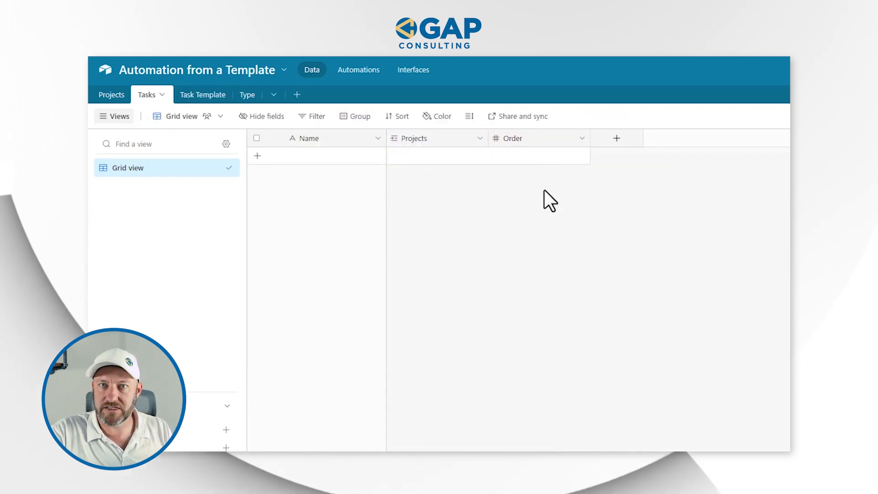
{"action": "left_click_drag", "start_coordinate": [590, 139], "coordinate": [562, 138]}
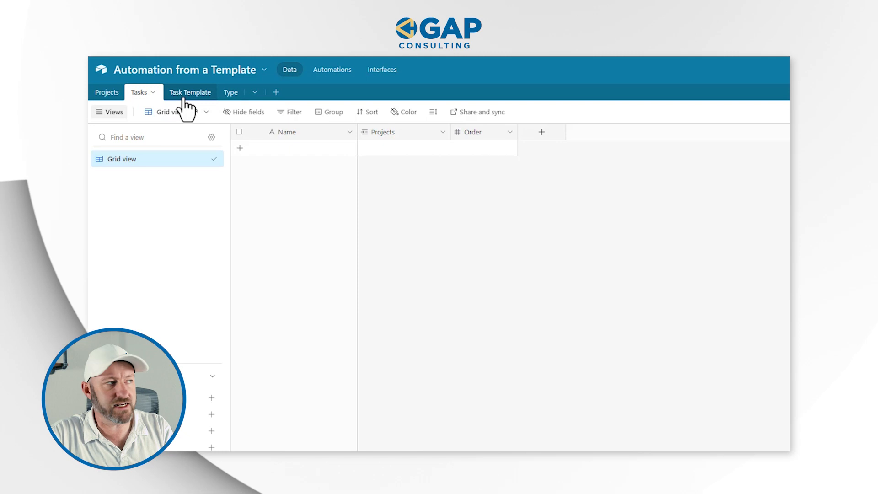
{"action": "left_click", "coordinate": [107, 92]}
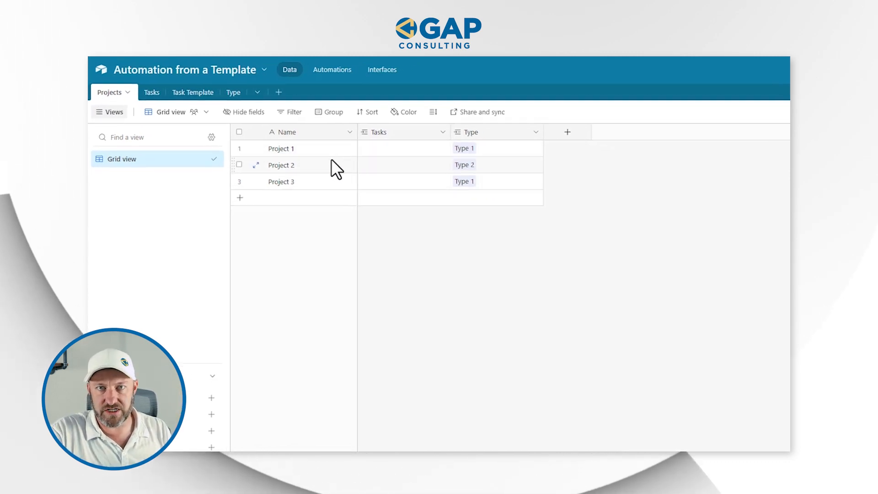
{"action": "left_click", "coordinate": [390, 152]}
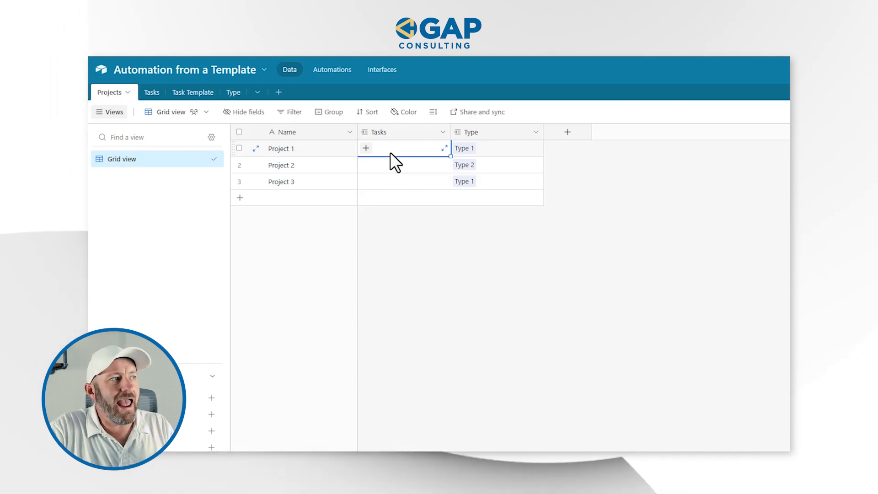
{"action": "left_click", "coordinate": [316, 152]}
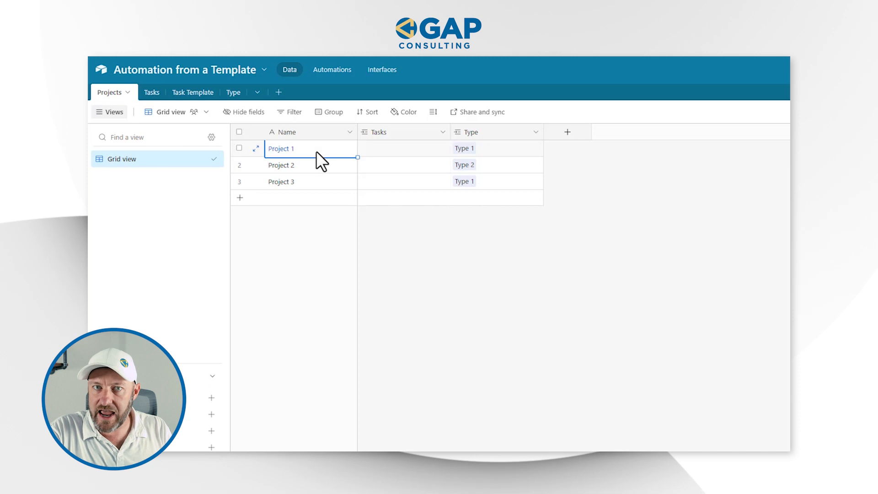
{"action": "left_click", "coordinate": [493, 150]}
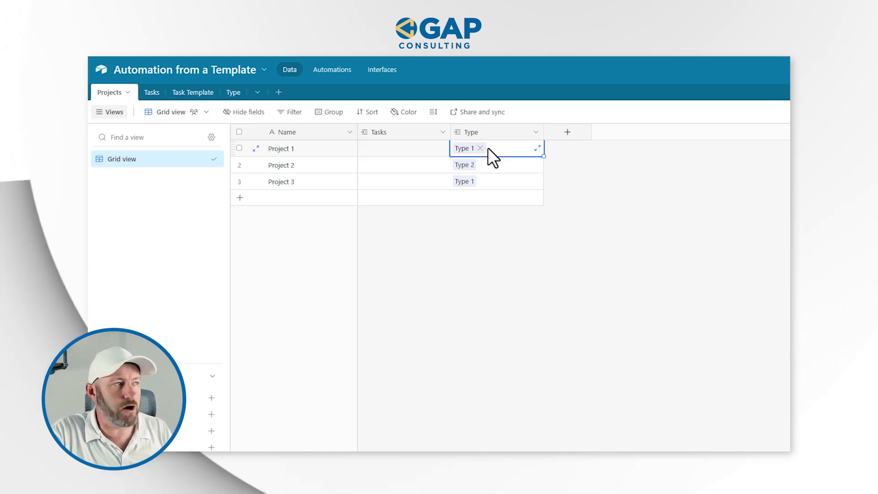
Step: Create an automation triggered when a record matches conditions, using the Projects table
{"action": "left_click", "coordinate": [334, 69]}
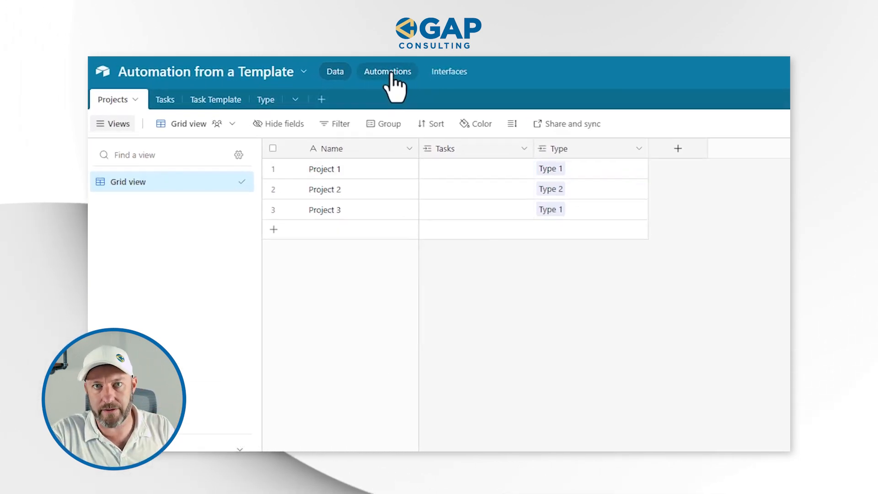
{"action": "left_click", "coordinate": [391, 74]}
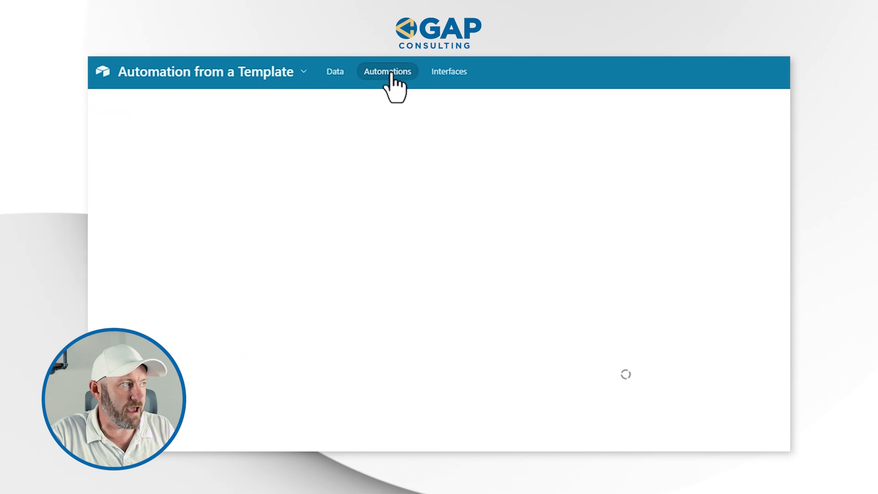
{"action": "left_click", "coordinate": [732, 258]}
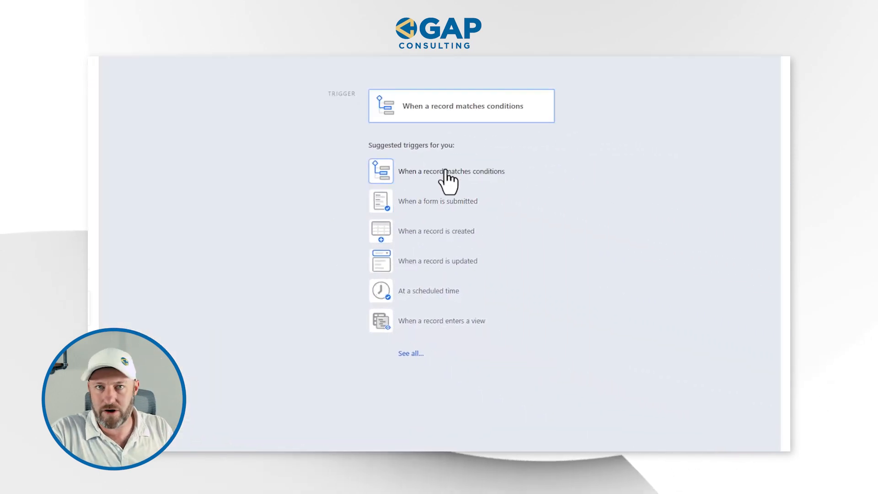
{"action": "left_click", "coordinate": [445, 171]}
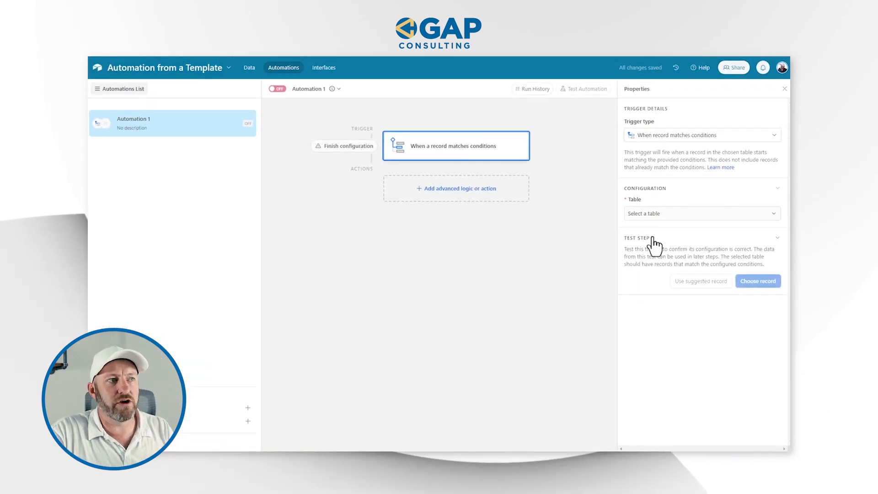
{"action": "left_click", "coordinate": [659, 215]}
{"action": "left_click", "coordinate": [650, 244]}
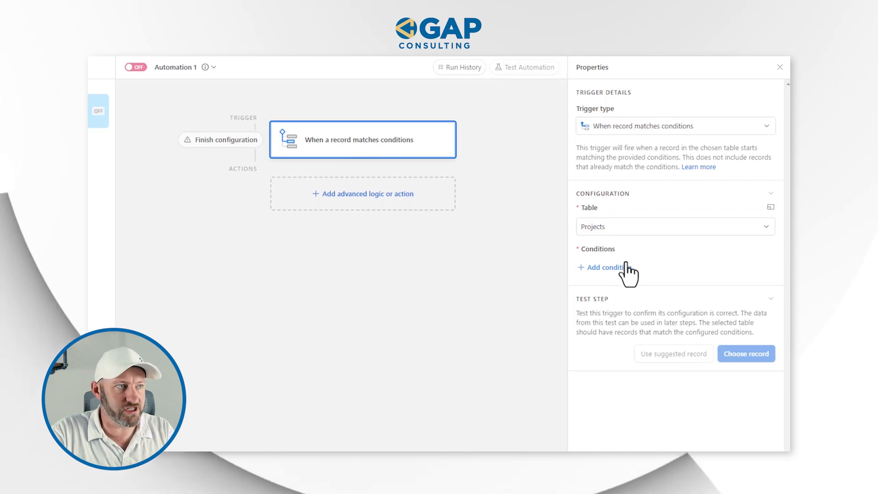
Step: Add a trigger condition requiring that Name is not empty
{"action": "left_click", "coordinate": [614, 267]}
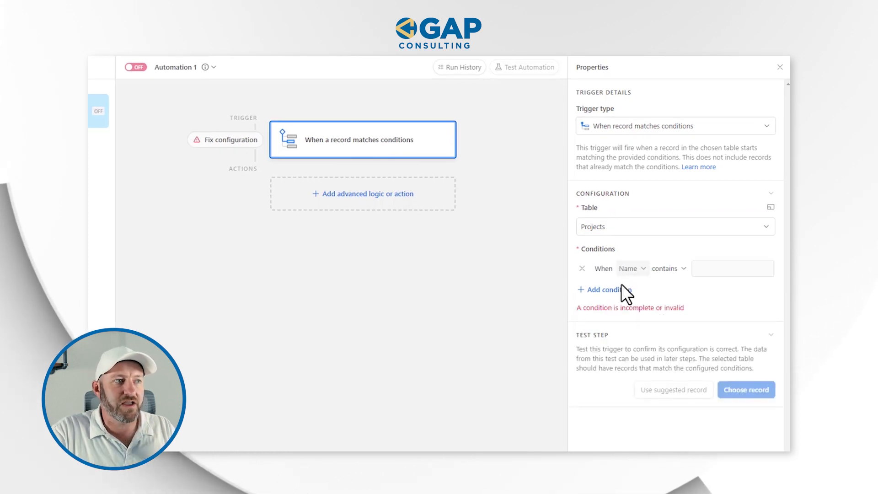
{"action": "left_click", "coordinate": [667, 270]}
{"action": "left_click", "coordinate": [689, 397]}
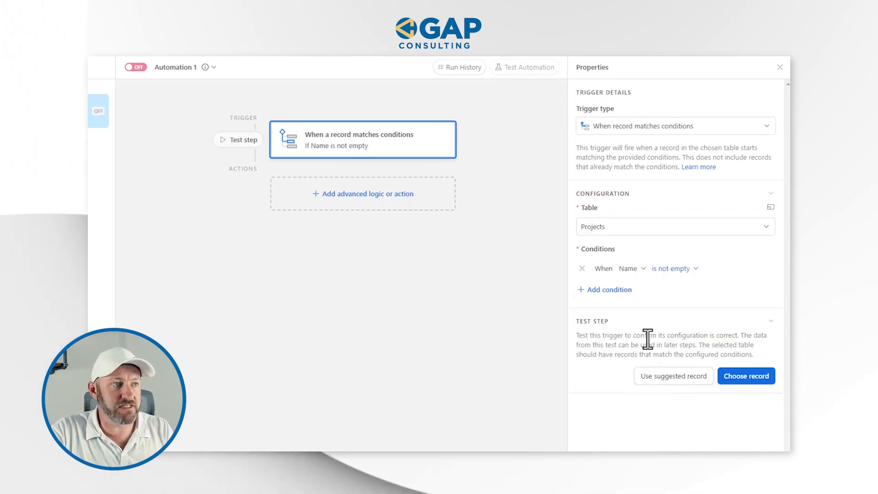
Step: Add a second trigger condition requiring that Tasks is empty
{"action": "left_click", "coordinate": [608, 291]}
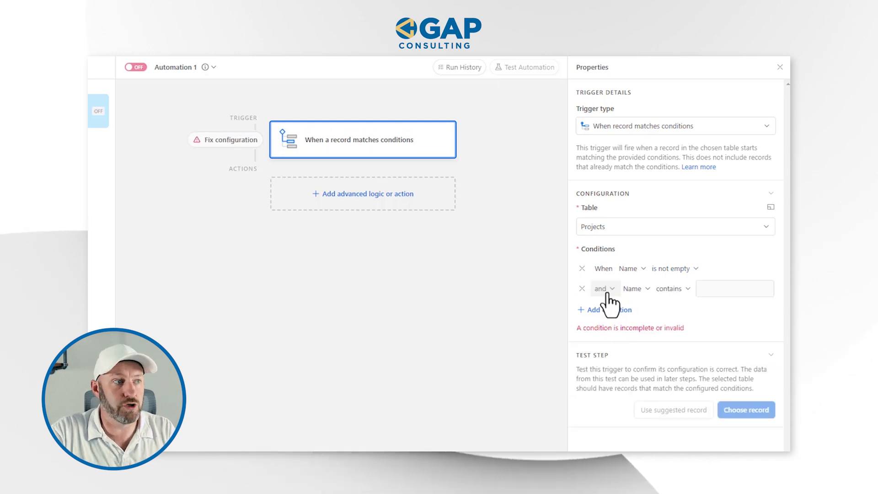
{"action": "left_click", "coordinate": [646, 341]}
{"action": "left_click", "coordinate": [671, 288]}
{"action": "scroll", "coordinate": [673, 386], "scroll_direction": "down", "scroll_amount": 1}
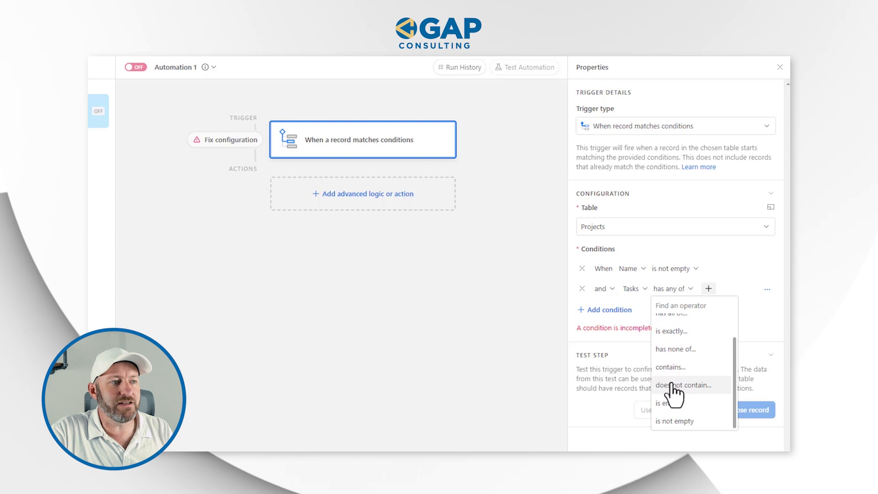
{"action": "left_click", "coordinate": [680, 399]}
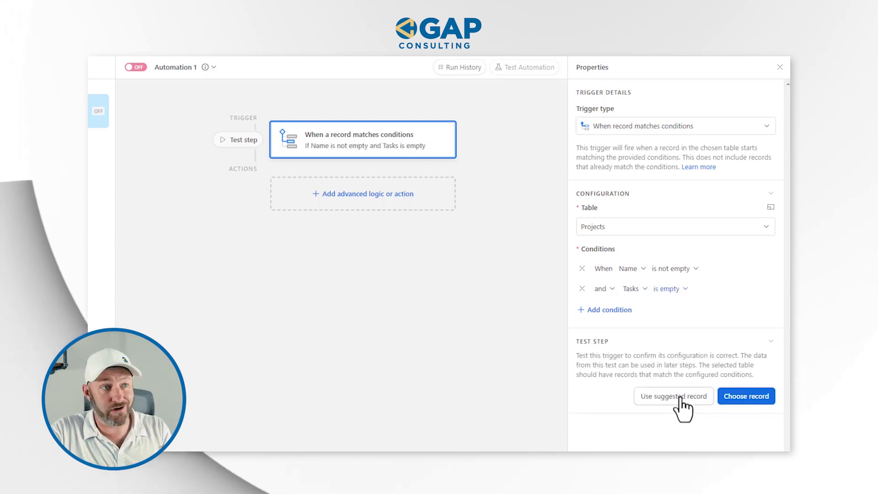
Step: Add a third trigger condition requiring that Type is not empty, and test the trigger with the Project 1 record
{"action": "left_click", "coordinate": [595, 310]}
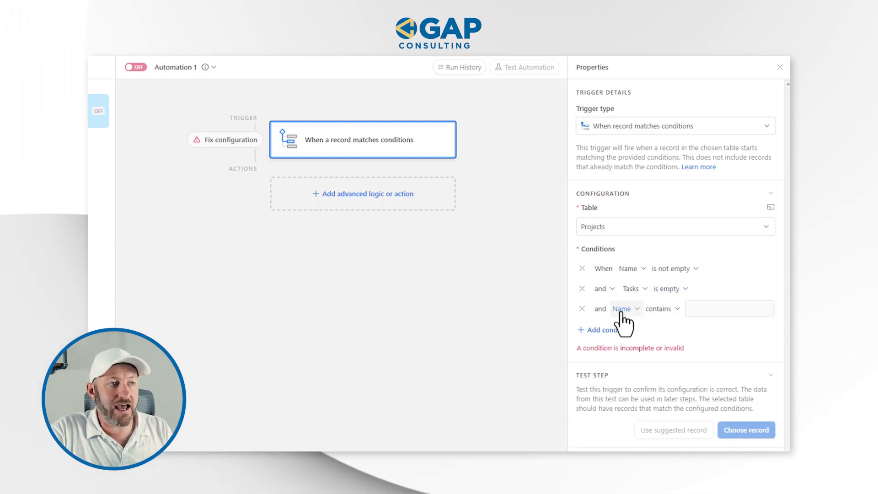
{"action": "left_click", "coordinate": [623, 309]}
{"action": "left_click", "coordinate": [633, 379]}
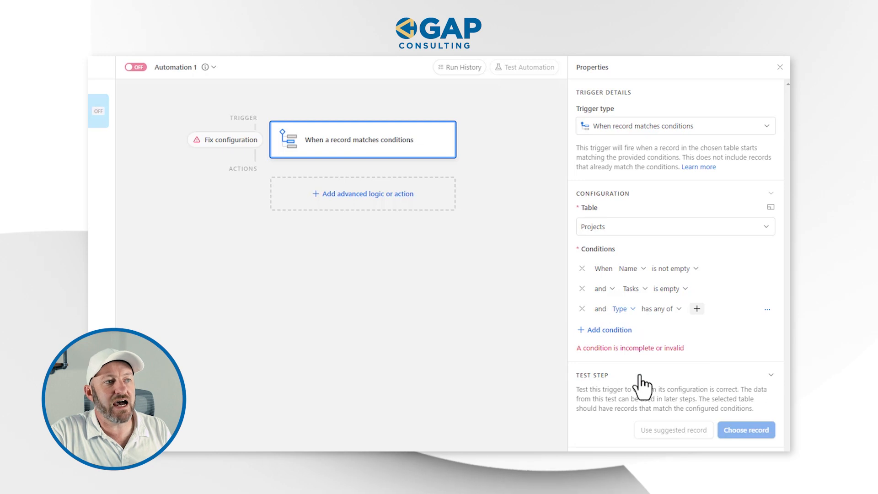
{"action": "left_click", "coordinate": [658, 309]}
{"action": "scroll", "coordinate": [674, 388], "scroll_direction": "down", "scroll_amount": 2}
{"action": "left_click", "coordinate": [663, 403]}
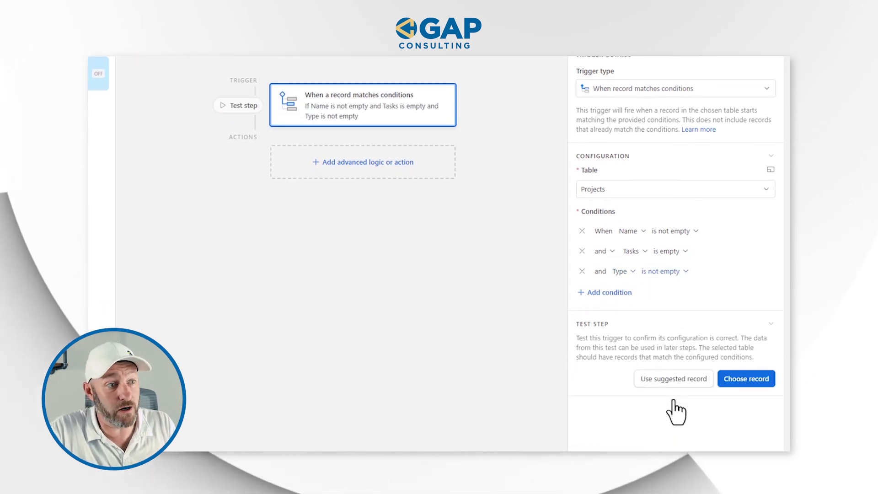
{"action": "left_click", "coordinate": [737, 383]}
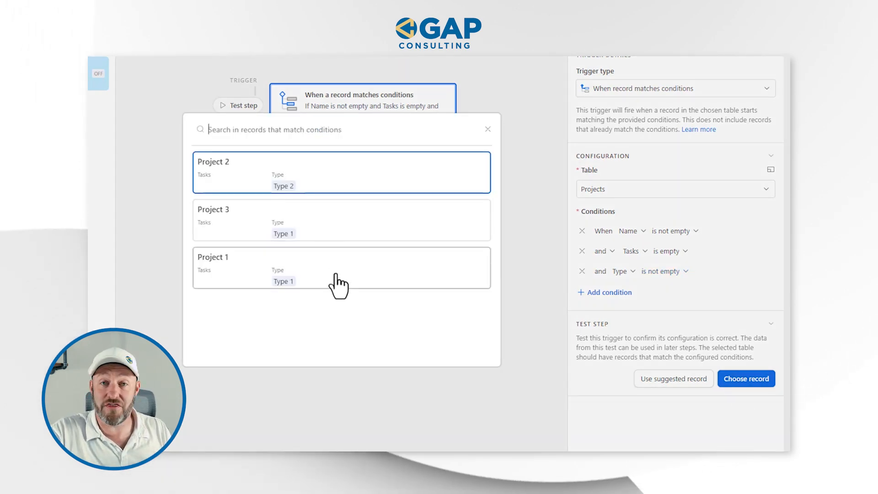
{"action": "left_click", "coordinate": [338, 279]}
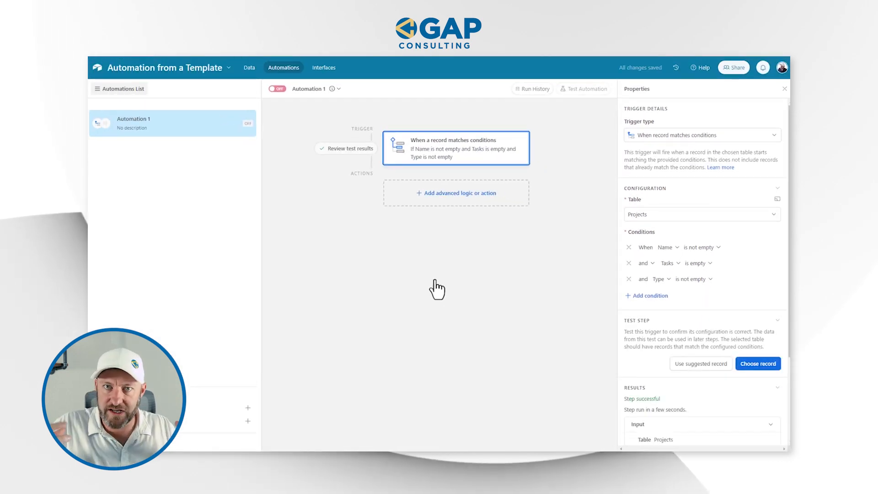
Step: Add a Find records action that searches the Task Template table based on a condition
{"action": "left_click", "coordinate": [436, 200]}
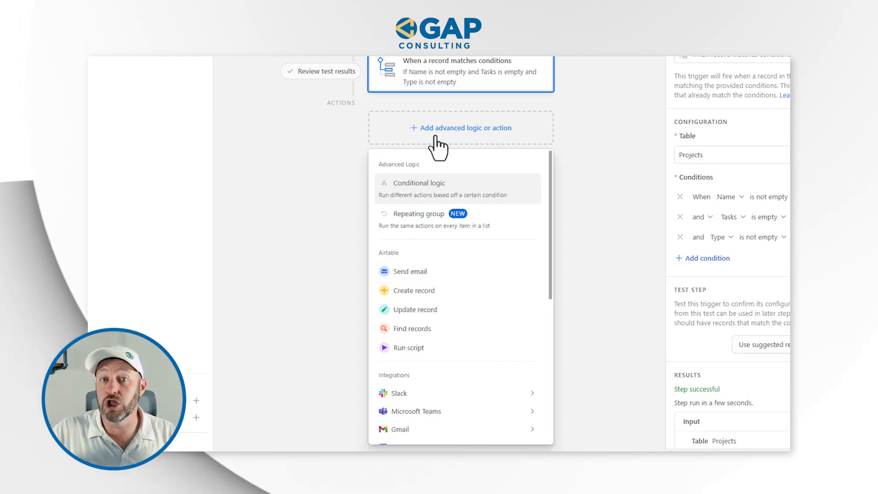
{"action": "left_click", "coordinate": [442, 328]}
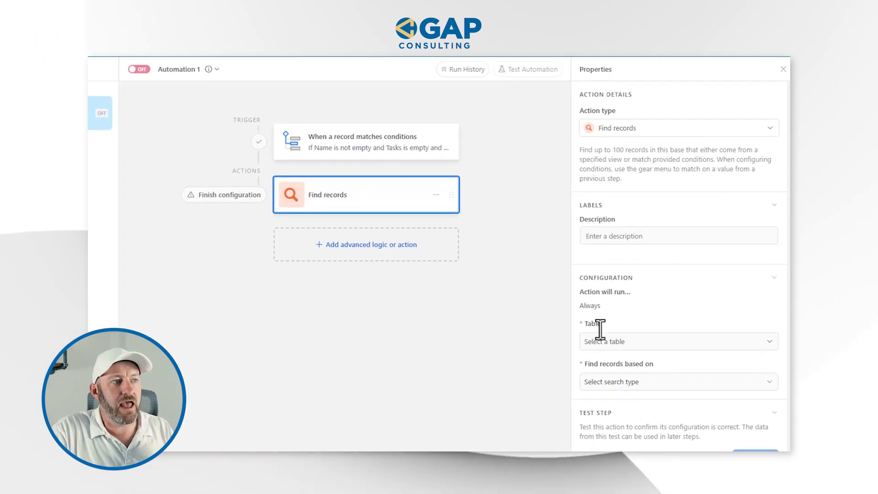
{"action": "left_click", "coordinate": [630, 348]}
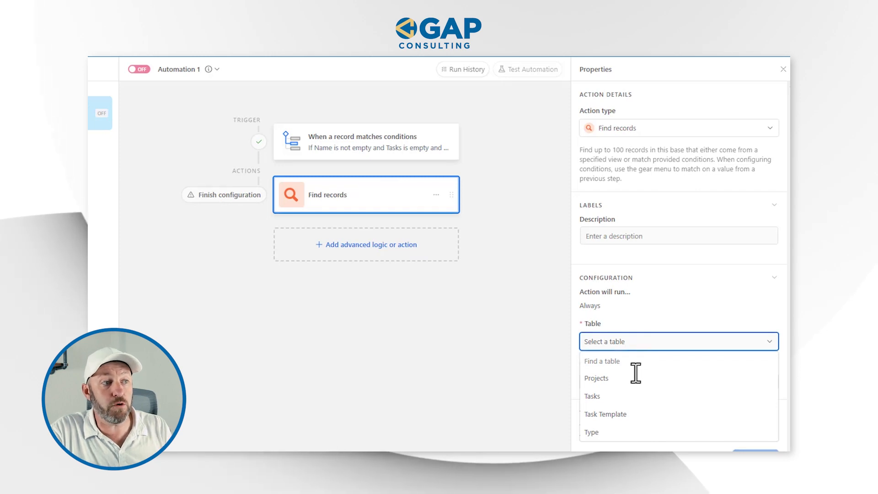
{"action": "left_click", "coordinate": [633, 414]}
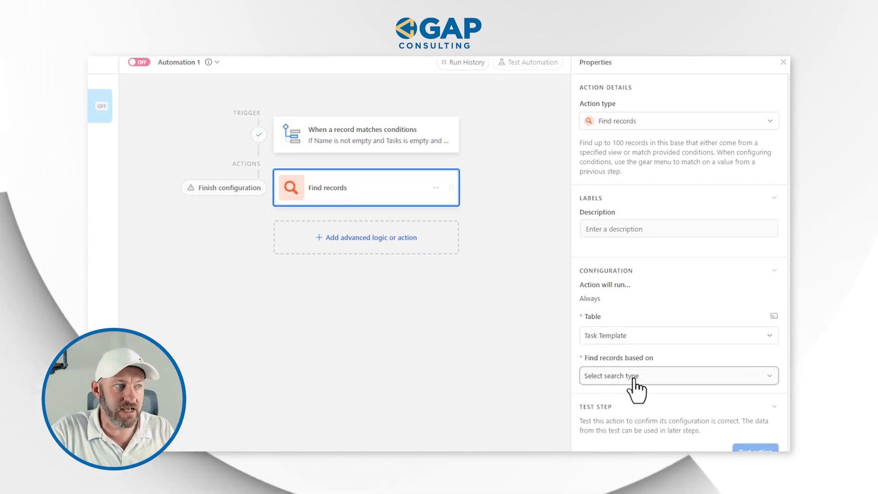
{"action": "left_click", "coordinate": [633, 377]}
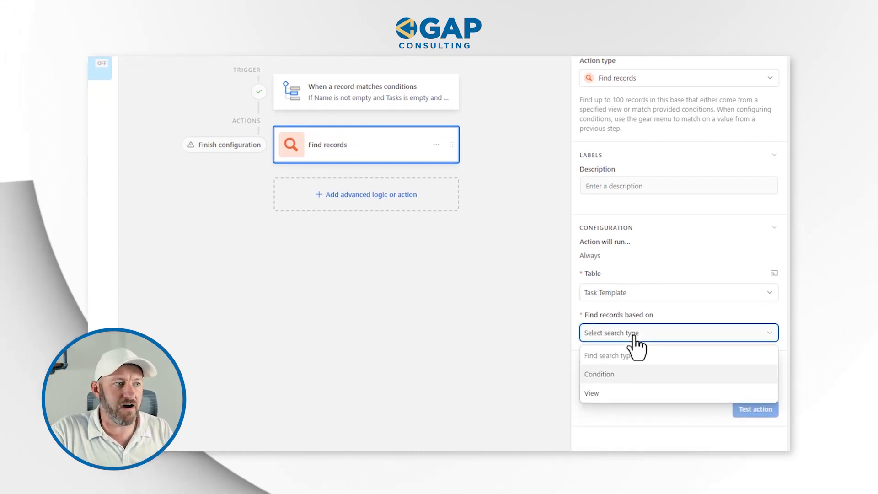
{"action": "left_click", "coordinate": [633, 342]}
{"action": "left_click", "coordinate": [634, 336]}
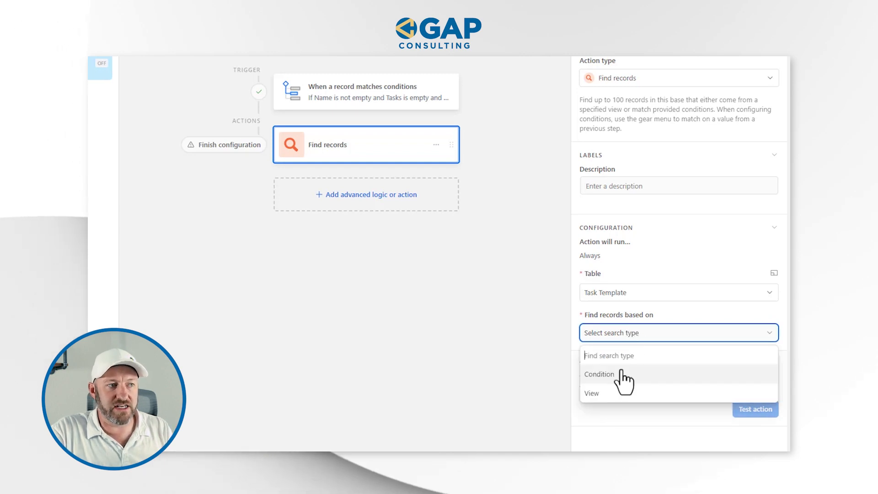
{"action": "left_click", "coordinate": [616, 374]}
Step: Set up a dynamic search condition on Project Type using the "is exactly" operator
{"action": "left_click", "coordinate": [615, 373]}
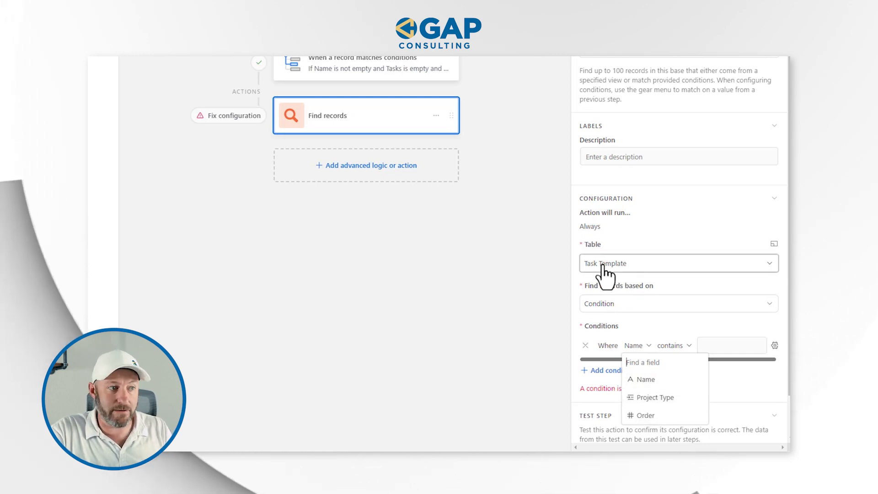
{"action": "left_click", "coordinate": [672, 398]}
{"action": "left_click", "coordinate": [706, 348]}
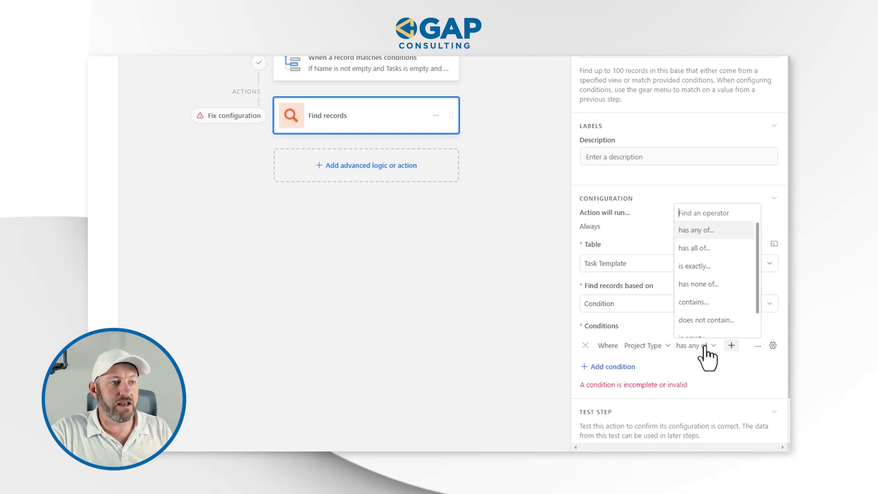
{"action": "left_click", "coordinate": [773, 347]}
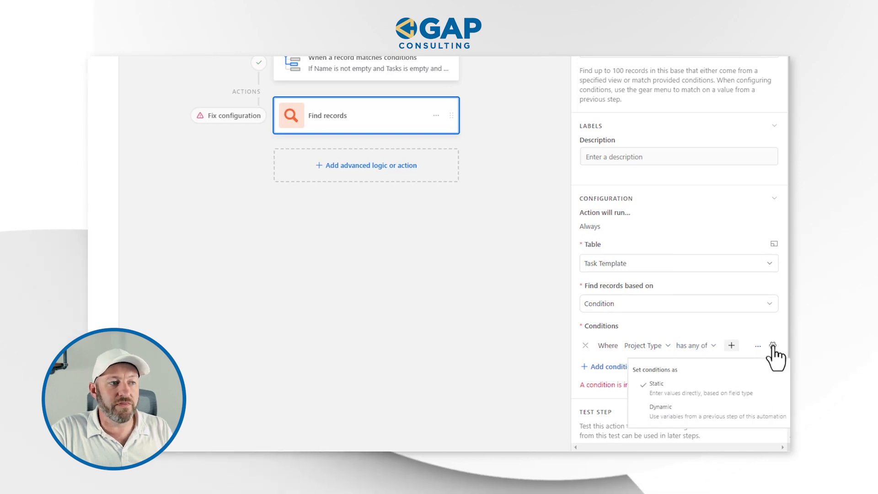
{"action": "left_click", "coordinate": [745, 416]}
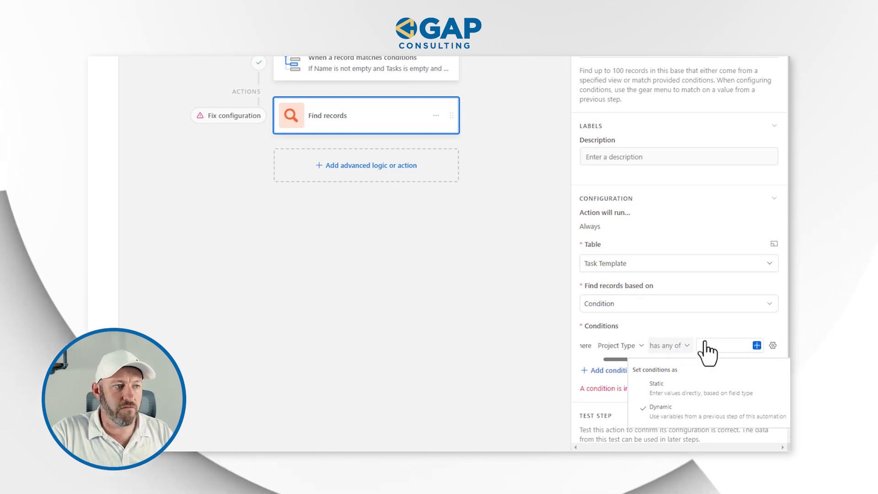
{"action": "left_click", "coordinate": [666, 347]}
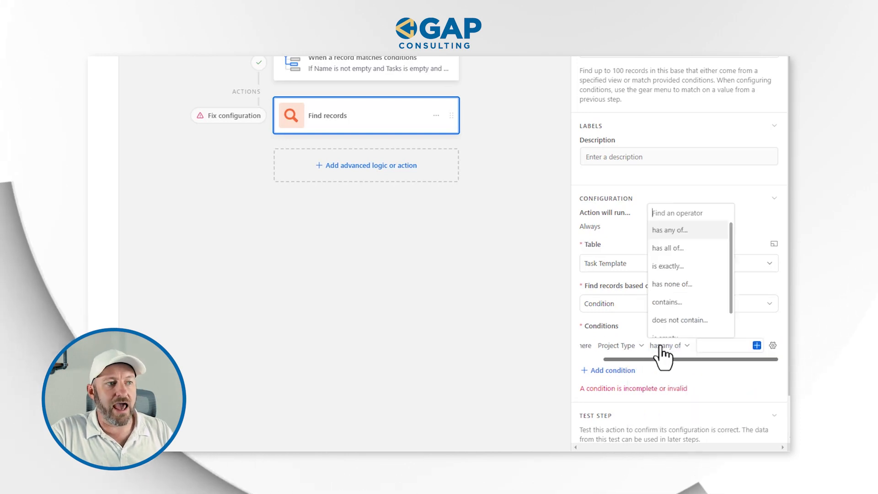
{"action": "left_click", "coordinate": [671, 268]}
Step: Match Project Type against the list of Type record IDs from the trigger record, and test the search action
{"action": "left_click", "coordinate": [757, 346]}
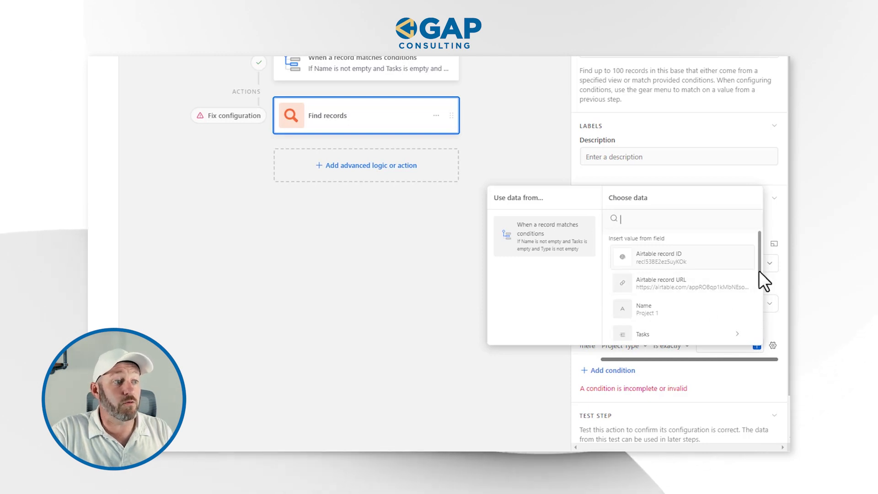
{"action": "left_click_drag", "start_coordinate": [759, 270], "coordinate": [759, 311]}
{"action": "left_click", "coordinate": [737, 291]}
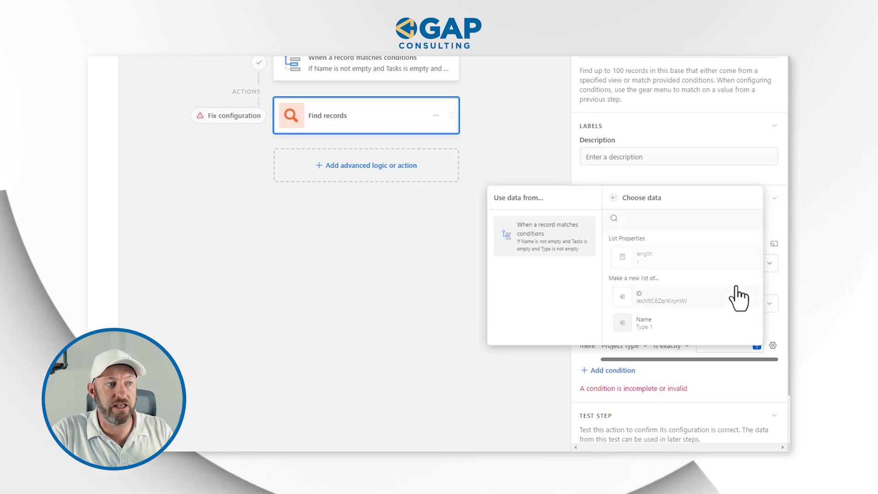
{"action": "left_click", "coordinate": [680, 300]}
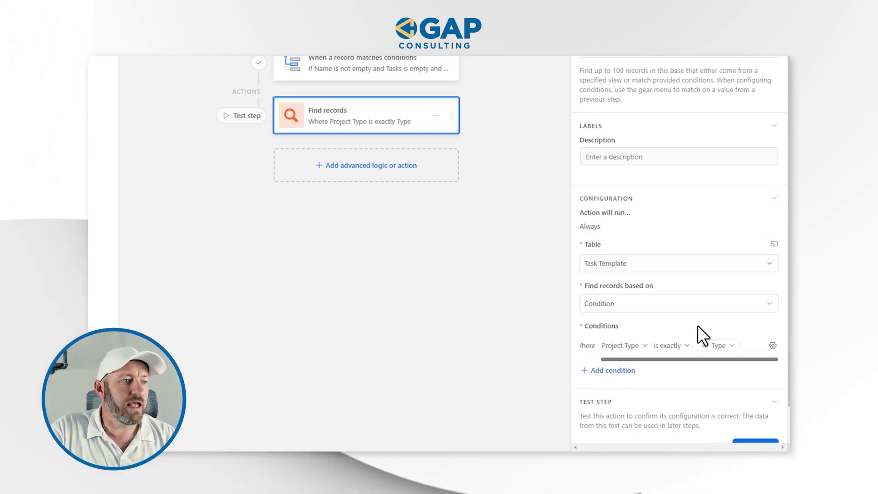
{"action": "scroll", "coordinate": [732, 371], "scroll_direction": "down", "scroll_amount": 1}
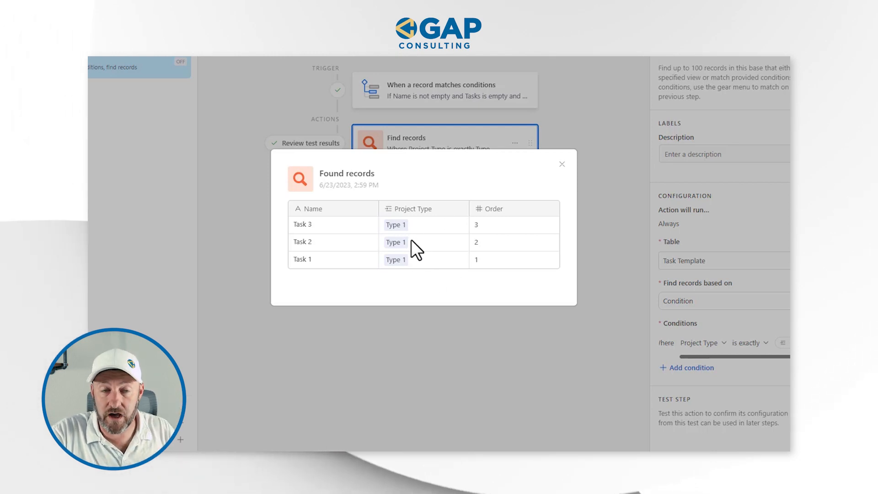
{"action": "left_click", "coordinate": [562, 165]}
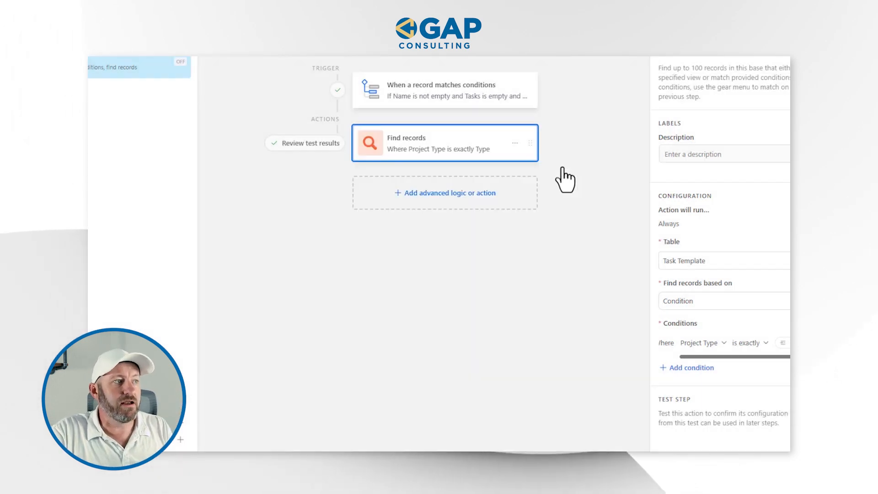
Step: Add a repeating group after the search that uses the Find records output as its input list
{"action": "left_click", "coordinate": [463, 205]}
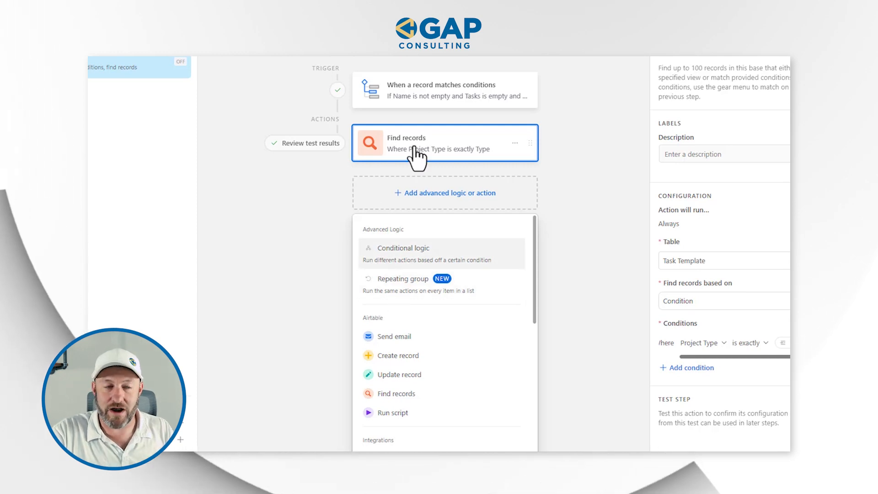
{"action": "left_click", "coordinate": [417, 284]}
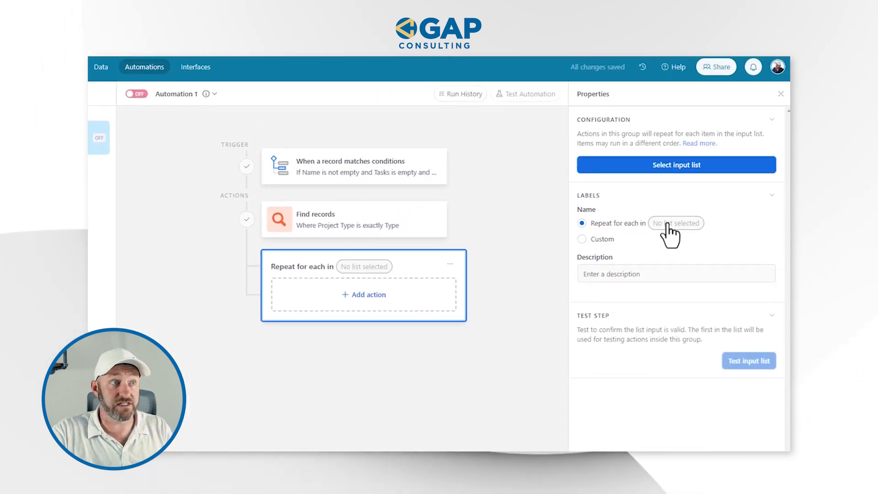
{"action": "left_click", "coordinate": [662, 166]}
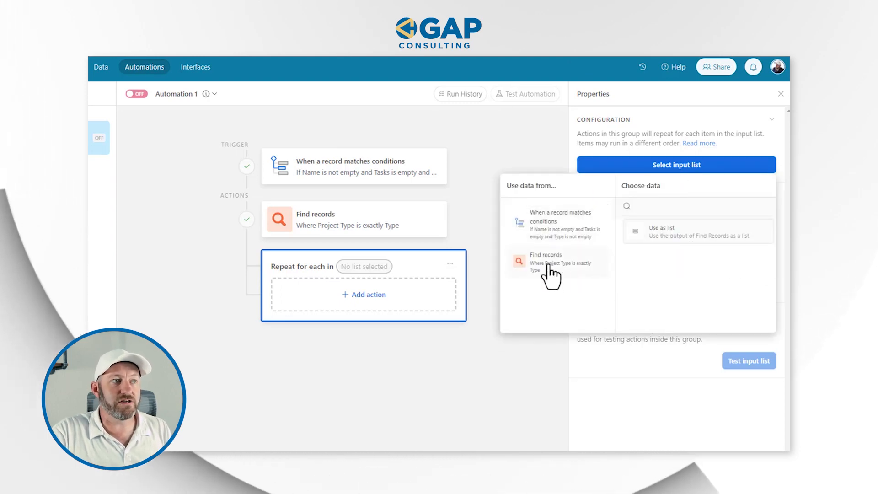
{"action": "left_click", "coordinate": [684, 242]}
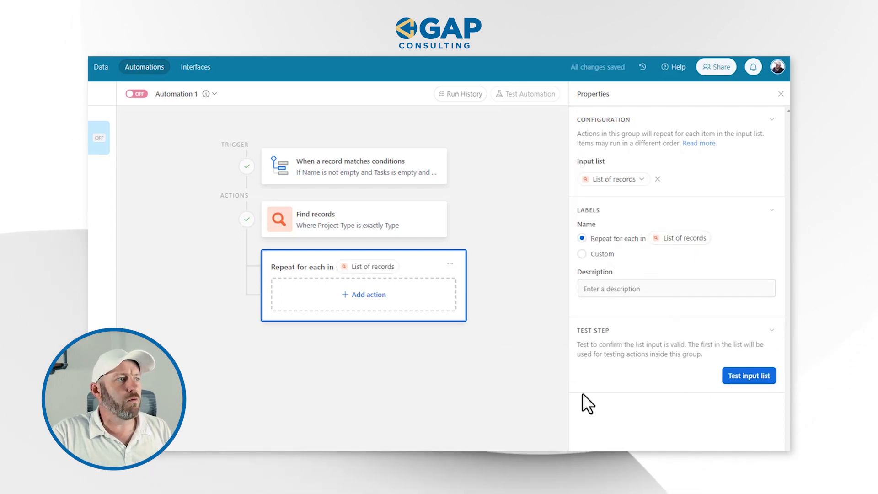
Step: Add a Create record action inside the repeating group, targeting the Tasks table
{"action": "left_click", "coordinate": [369, 301]}
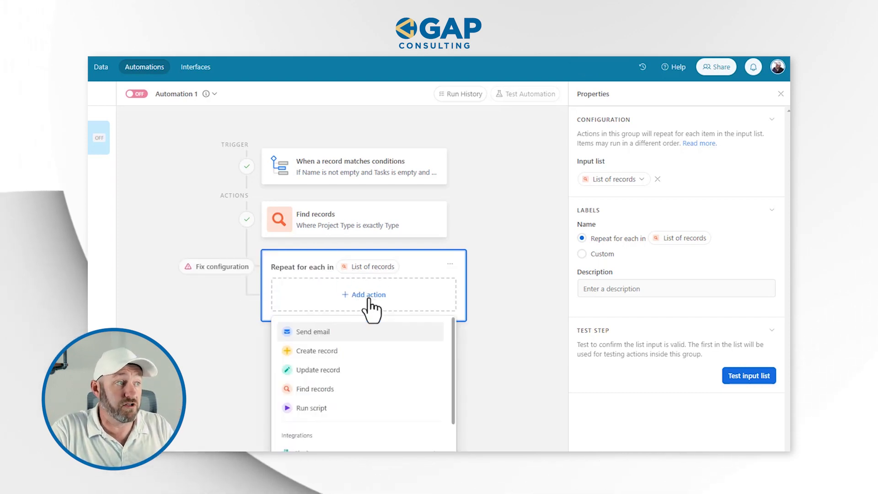
{"action": "left_click", "coordinate": [333, 352]}
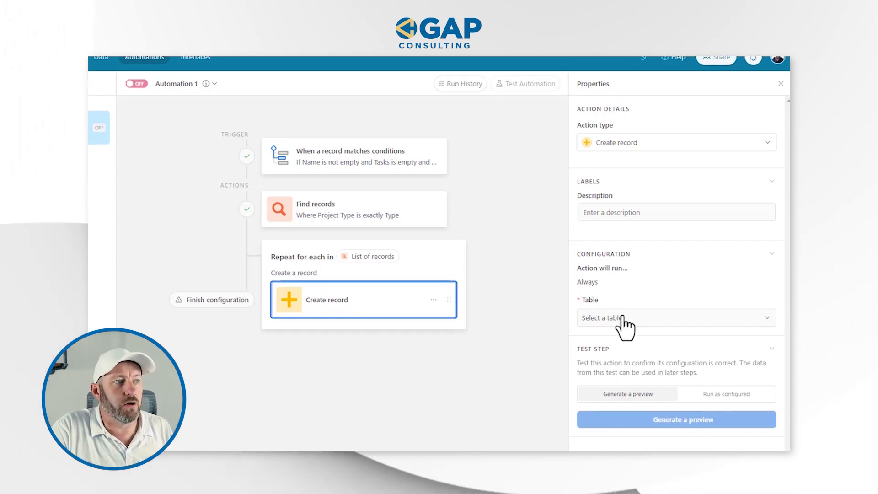
{"action": "left_click", "coordinate": [624, 325]}
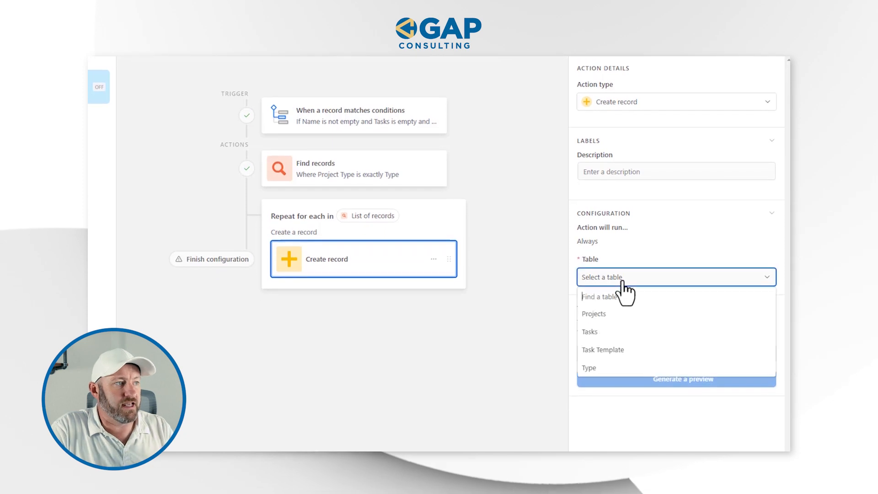
{"action": "left_click", "coordinate": [599, 332]}
Step: Fill the new task's Name field with the Name of the repeating group's current item
{"action": "left_click", "coordinate": [606, 315]}
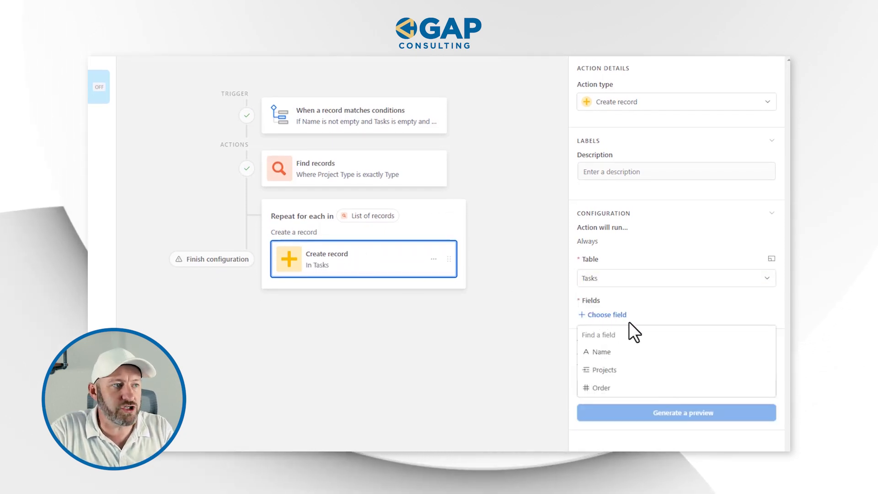
{"action": "left_click", "coordinate": [616, 356]}
{"action": "scroll", "coordinate": [767, 325], "scroll_direction": "down", "scroll_amount": 1}
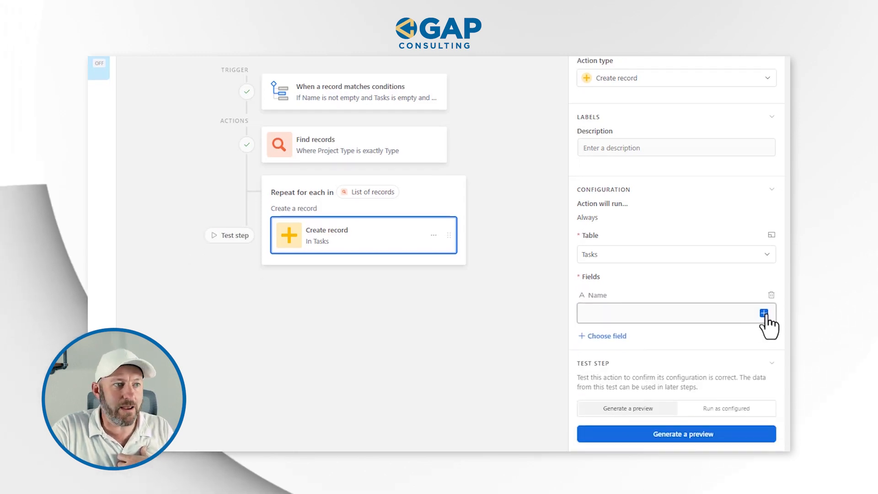
{"action": "left_click", "coordinate": [764, 285]}
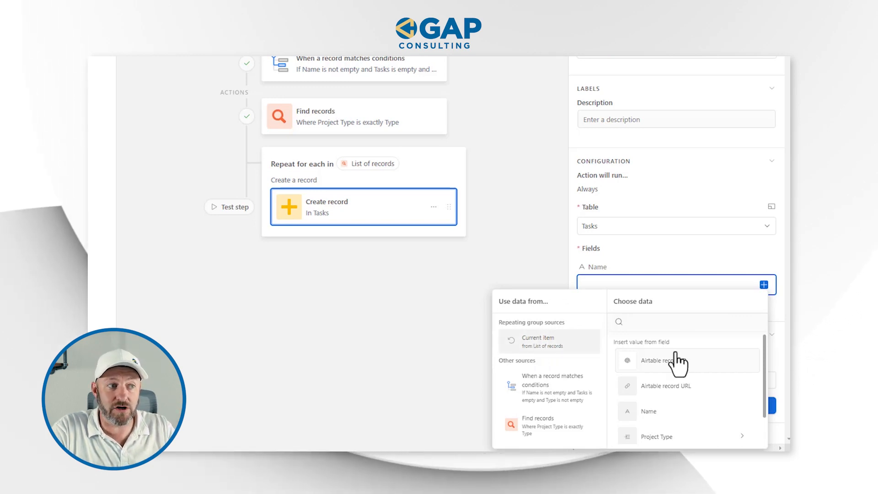
{"action": "scroll", "coordinate": [659, 389], "scroll_direction": "down", "scroll_amount": 1}
{"action": "left_click", "coordinate": [649, 380]}
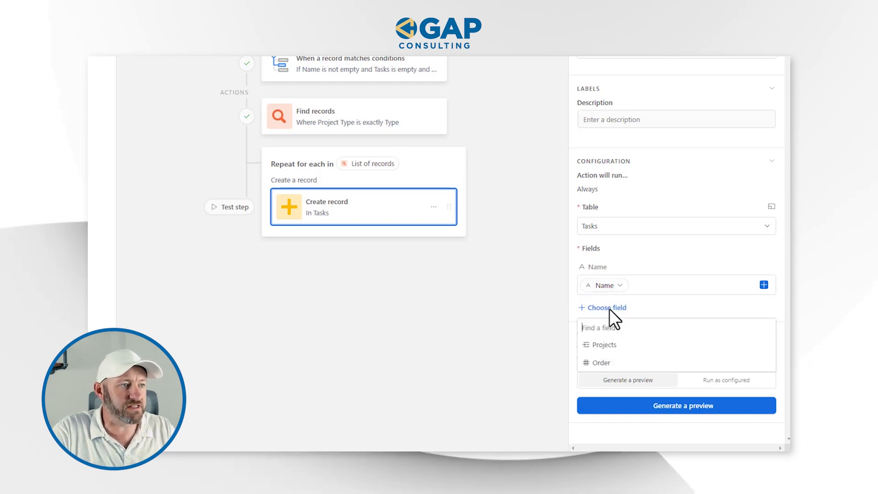
Step: Add the Projects field to the new task and link it to the trigger record's Airtable record ID
{"action": "left_click", "coordinate": [610, 347]}
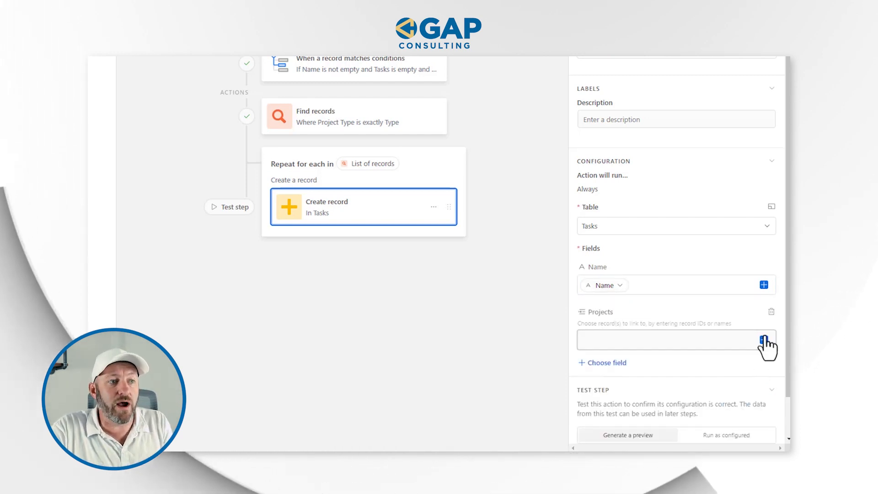
{"action": "left_click", "coordinate": [764, 341]}
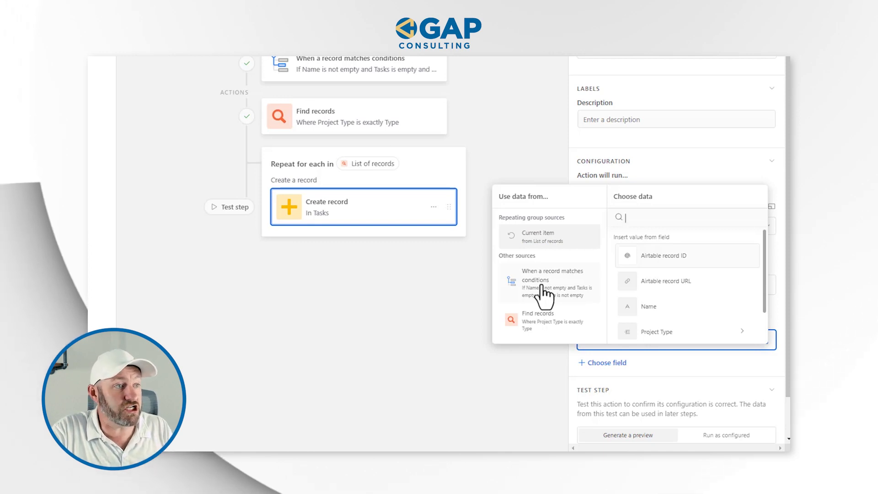
{"action": "left_click", "coordinate": [544, 288]}
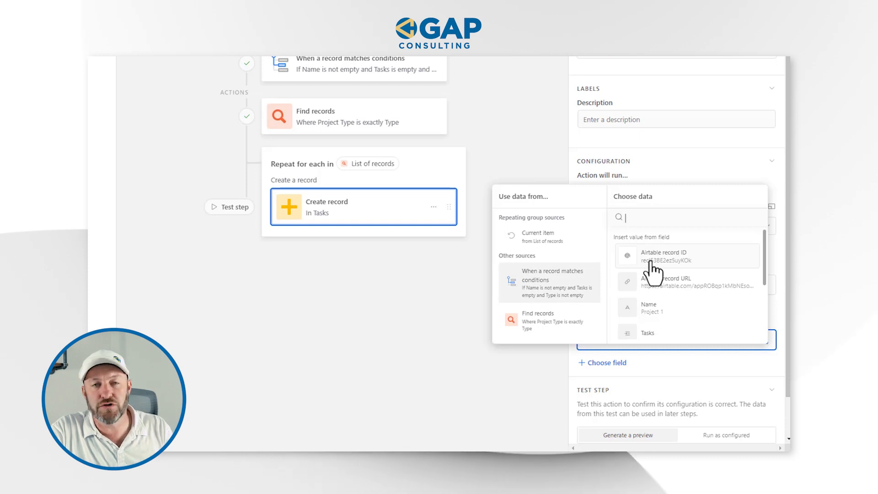
{"action": "left_click", "coordinate": [652, 262]}
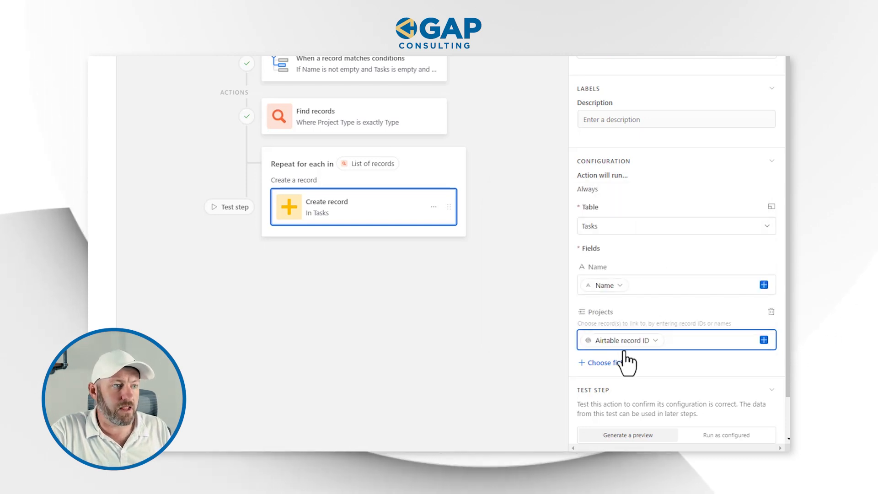
Step: Add the Order field as a dynamic value and fill it with the Order of the repeating group's current item
{"action": "left_click", "coordinate": [614, 363]}
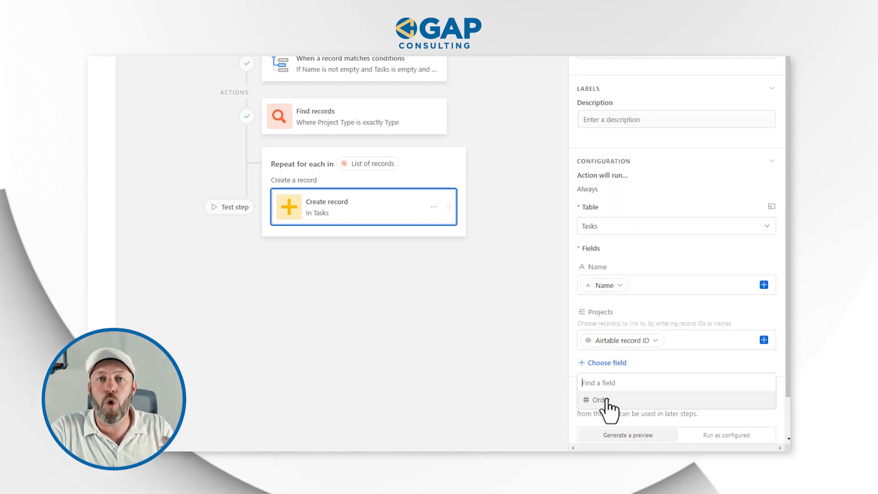
{"action": "left_click", "coordinate": [608, 401]}
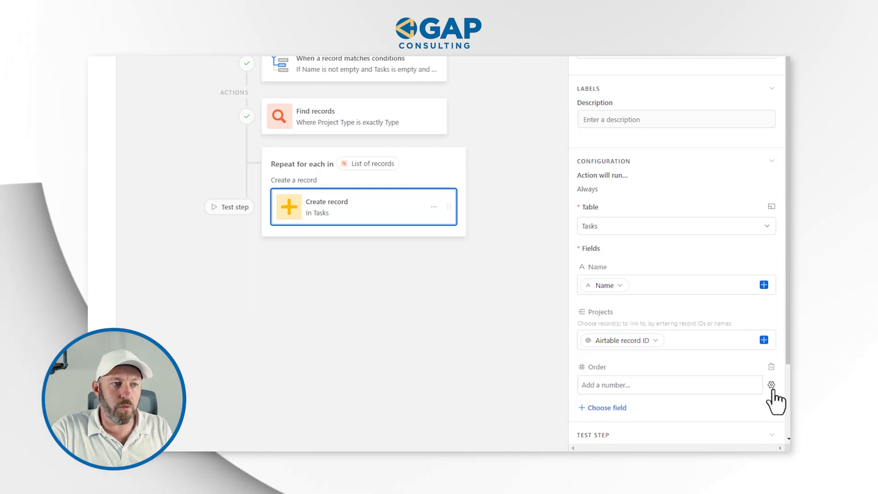
{"action": "left_click", "coordinate": [773, 387]}
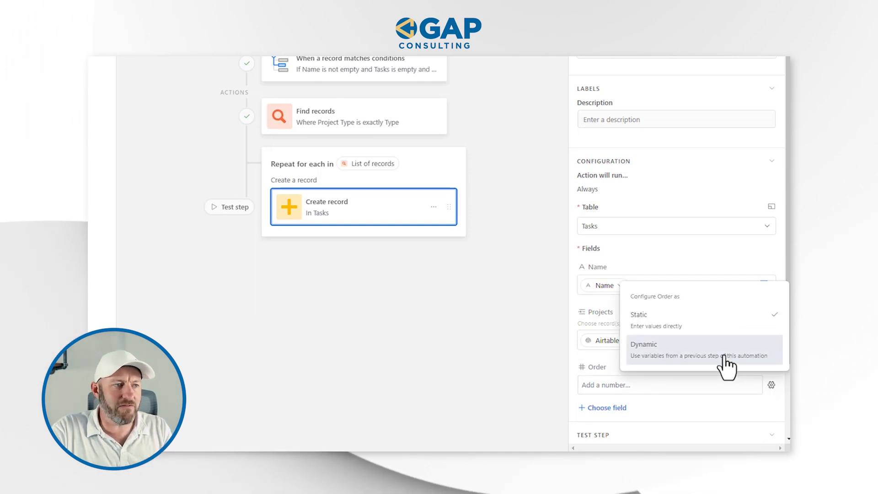
{"action": "left_click", "coordinate": [705, 357]}
{"action": "left_click", "coordinate": [753, 385]}
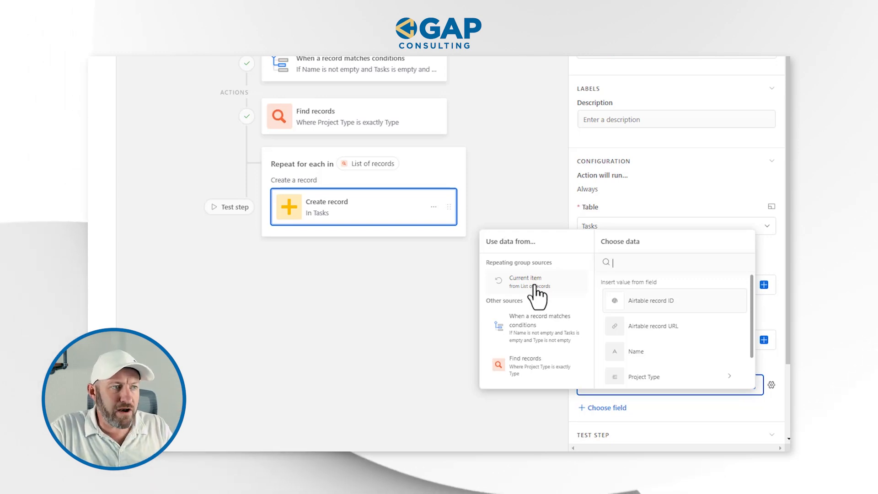
{"action": "scroll", "coordinate": [669, 320], "scroll_direction": "down", "scroll_amount": 1}
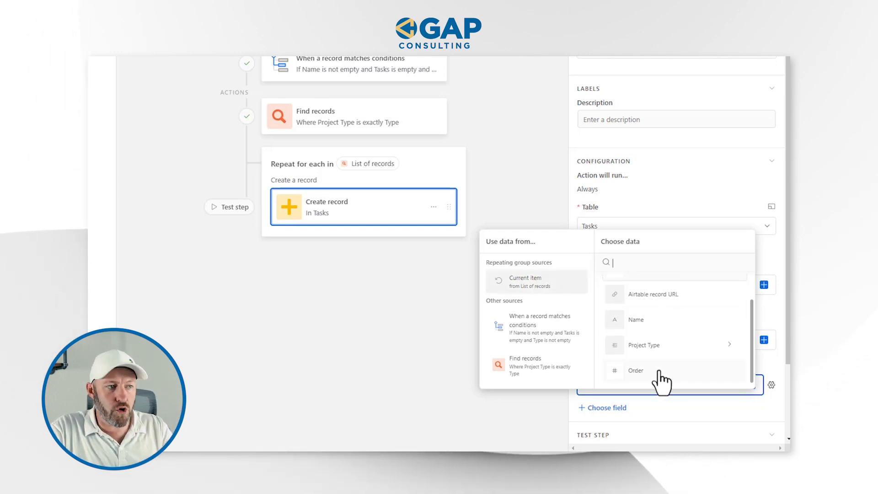
{"action": "left_click", "coordinate": [659, 372]}
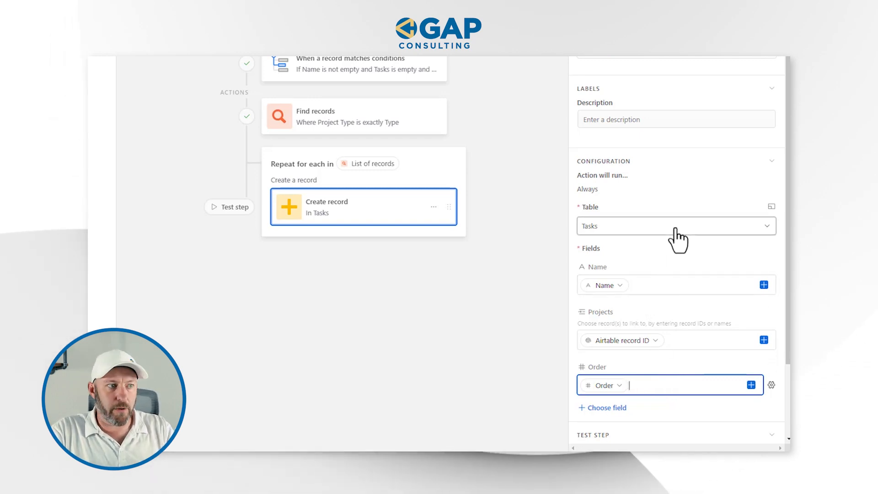
Step: Test the Create record action by generating a preview, including the current item step, and review the previewed record
{"action": "scroll", "coordinate": [679, 348], "scroll_direction": "down", "scroll_amount": 2}
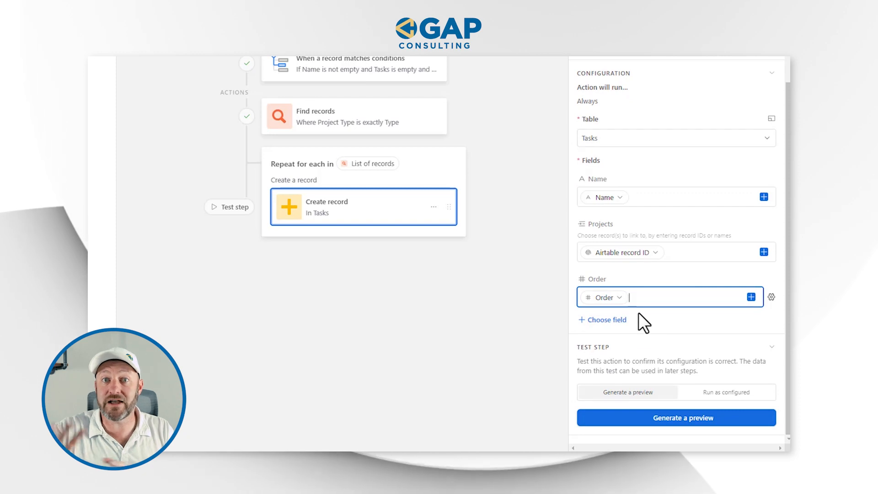
{"action": "left_click", "coordinate": [666, 418]}
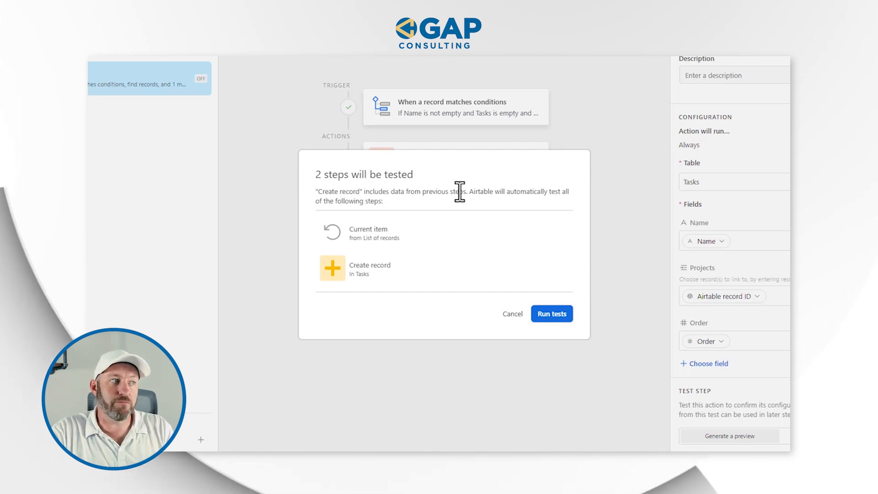
{"action": "left_click", "coordinate": [552, 314]}
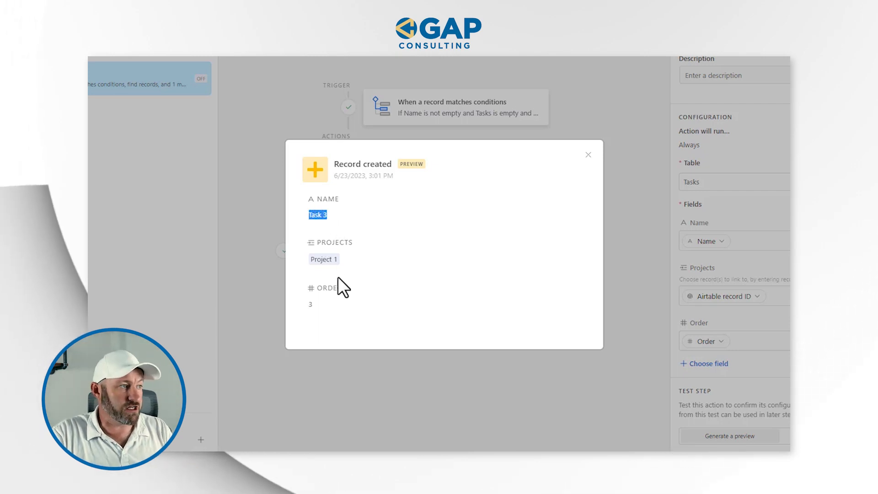
{"action": "left_click_drag", "start_coordinate": [317, 303], "coordinate": [306, 303]}
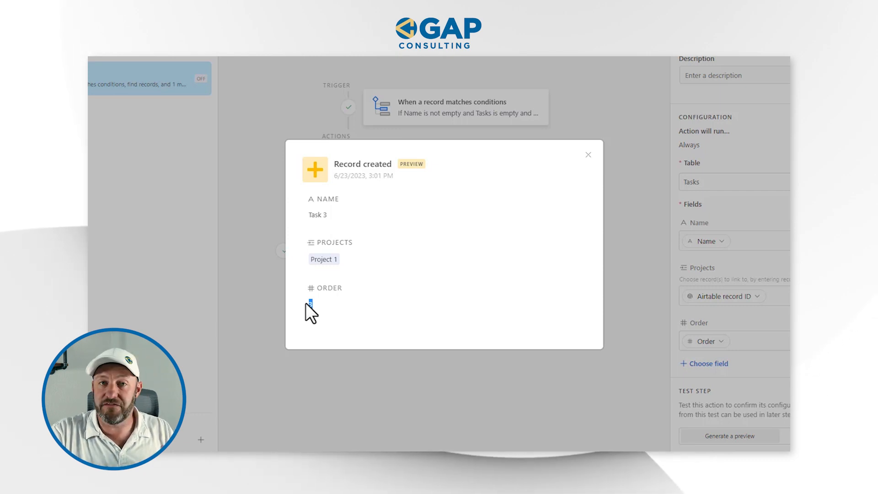
{"action": "left_click", "coordinate": [588, 155]}
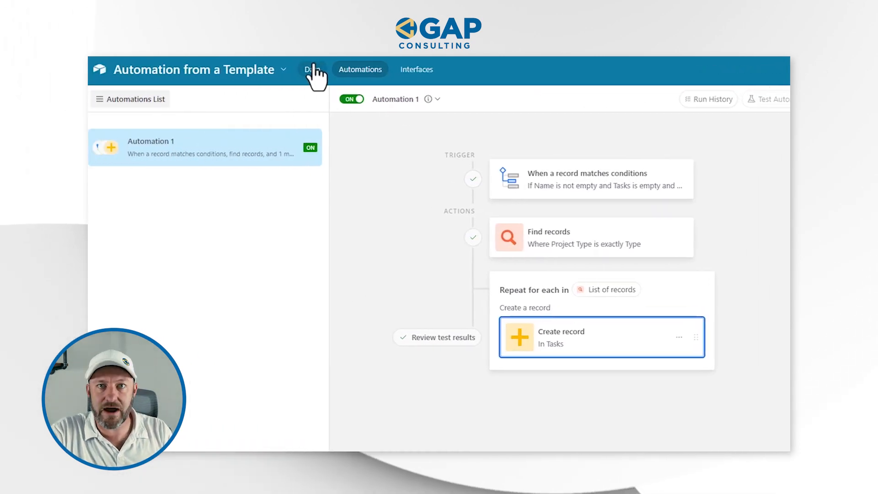
Step: Return to the base's data and link Project 1 to Type 1 in the Projects table
{"action": "left_click", "coordinate": [174, 70]}
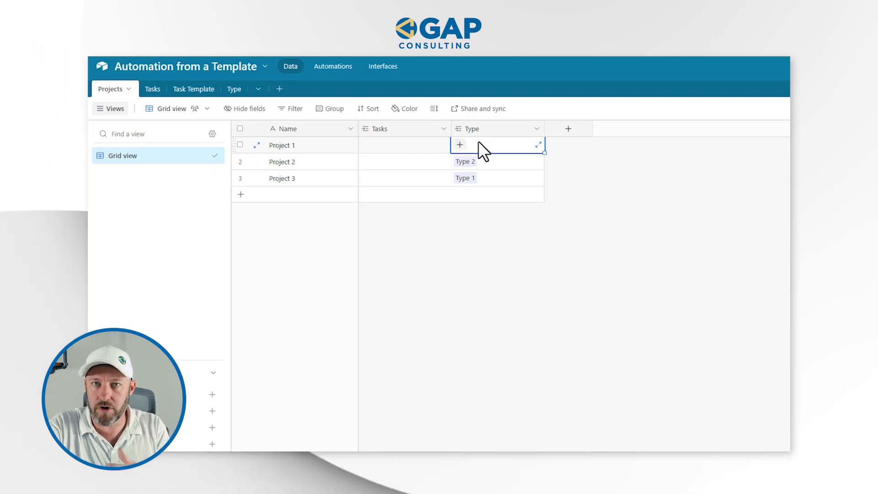
{"action": "left_click", "coordinate": [301, 149]}
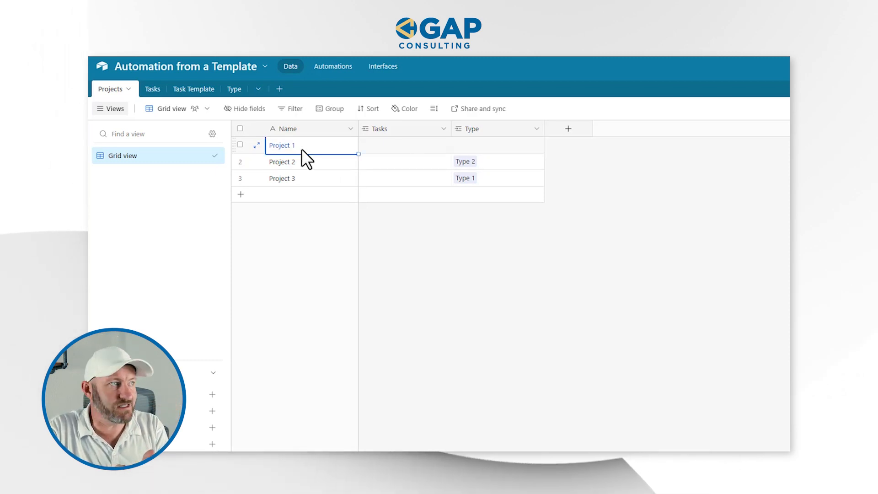
{"action": "left_click", "coordinate": [461, 151]}
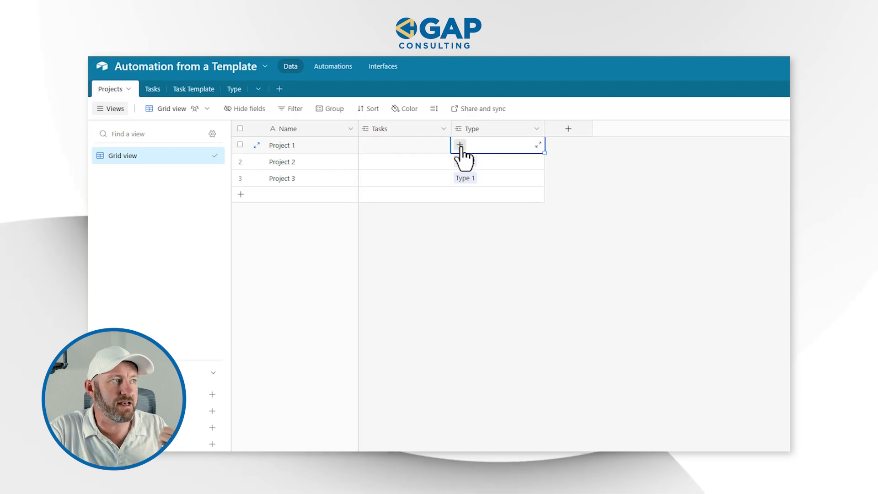
{"action": "left_click", "coordinate": [460, 146]}
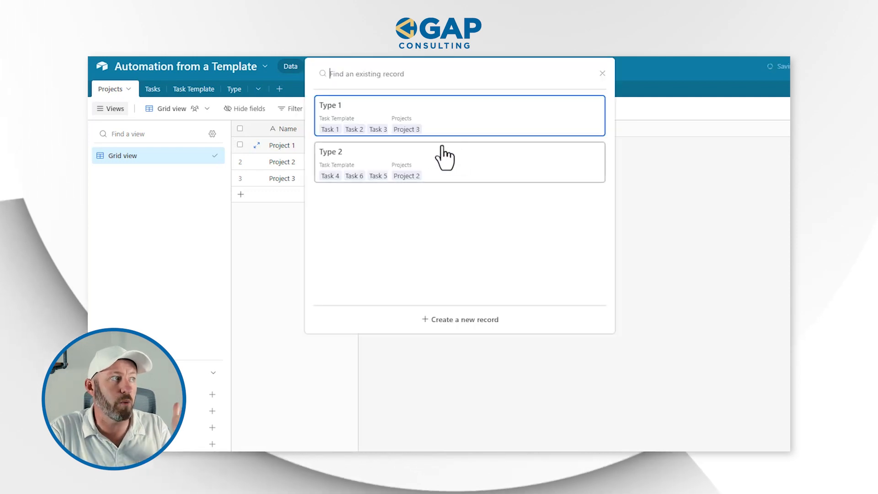
{"action": "left_click", "coordinate": [421, 125]}
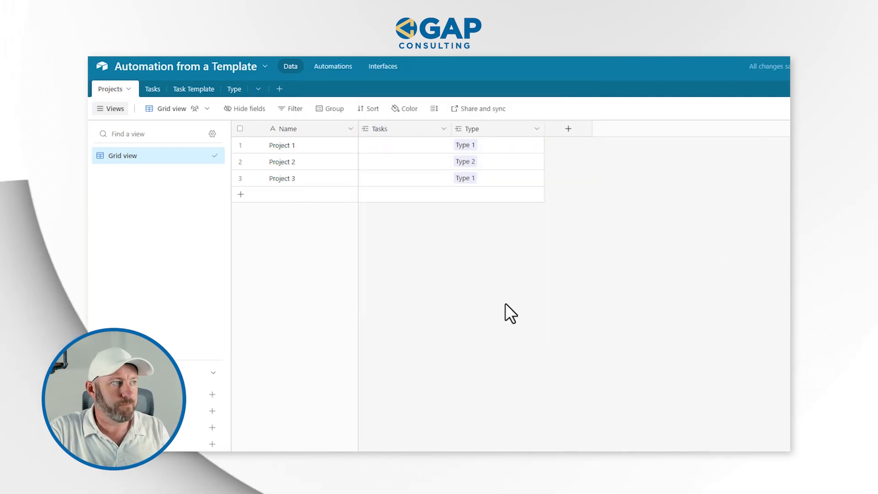
Step: Check the Task Template and Tasks tables and the tasks linked to Project 1 against the automation's expected output
{"action": "left_click", "coordinate": [194, 89]}
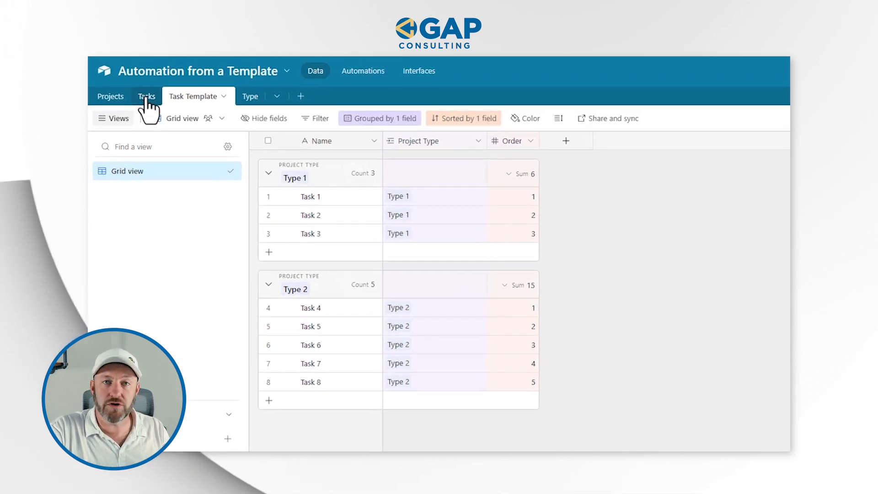
{"action": "left_click", "coordinate": [147, 97]}
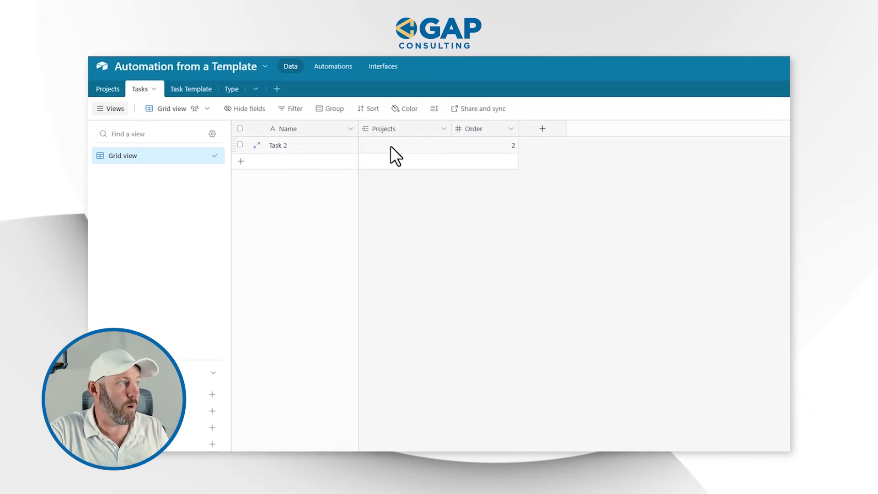
{"action": "left_click", "coordinate": [107, 89]}
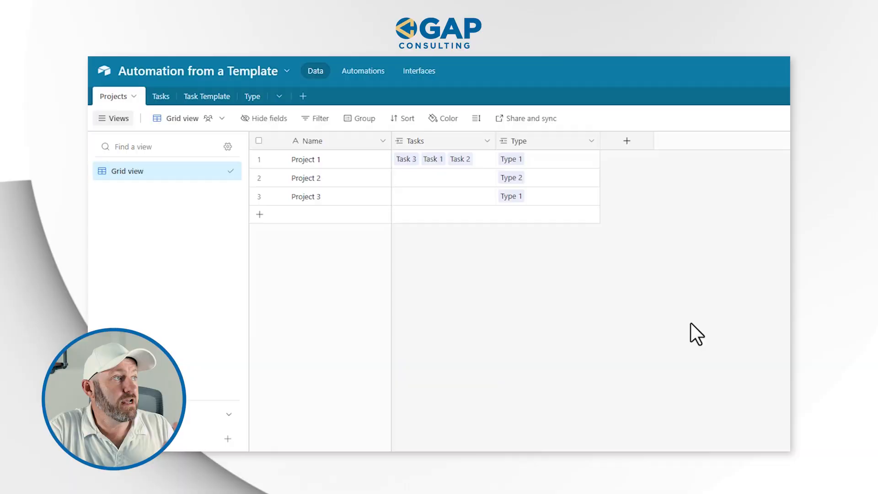
{"action": "left_click", "coordinate": [438, 162]}
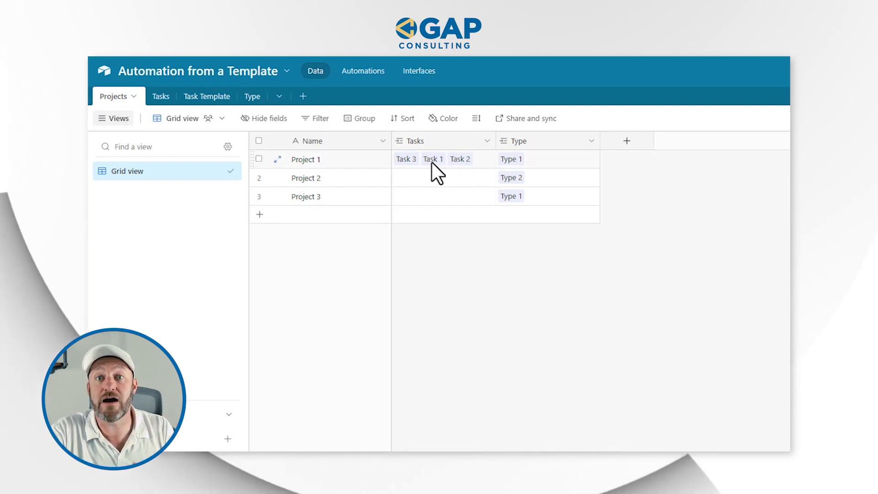
Step: Sort the Tasks table by the Order field in ascending order
{"action": "left_click", "coordinate": [160, 99]}
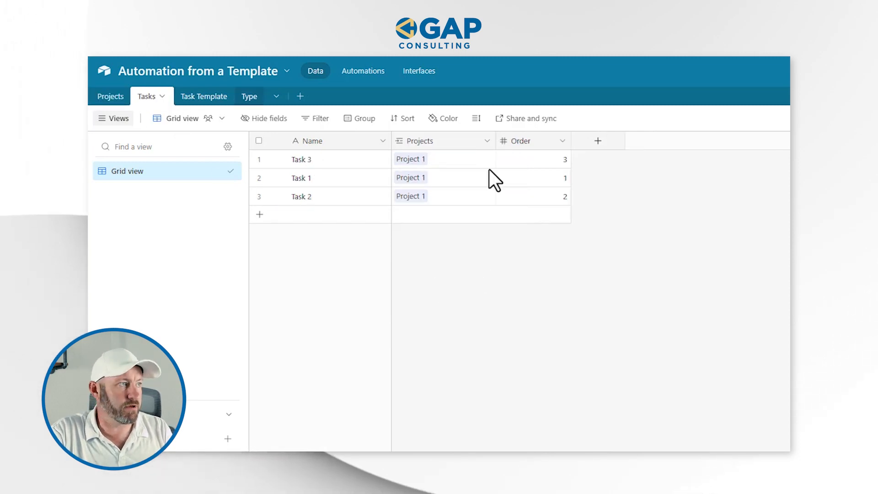
{"action": "right_click", "coordinate": [459, 132]}
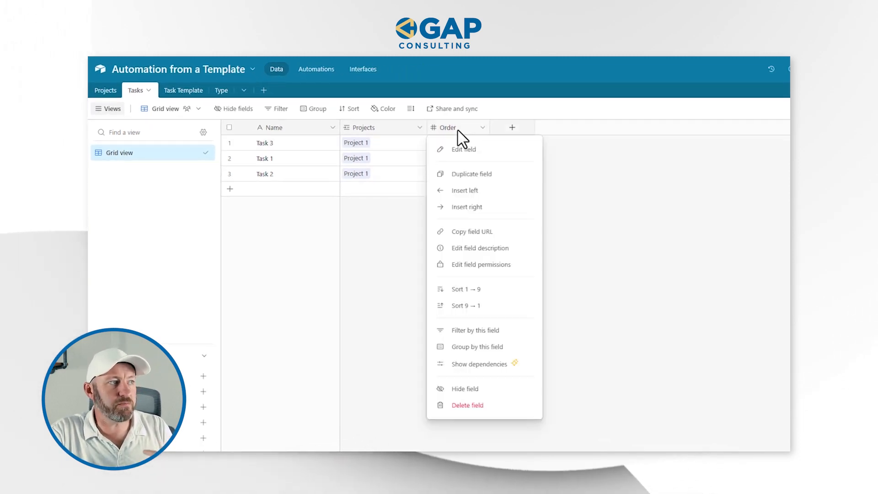
{"action": "left_click", "coordinate": [480, 290]}
{"action": "left_click", "coordinate": [443, 291]}
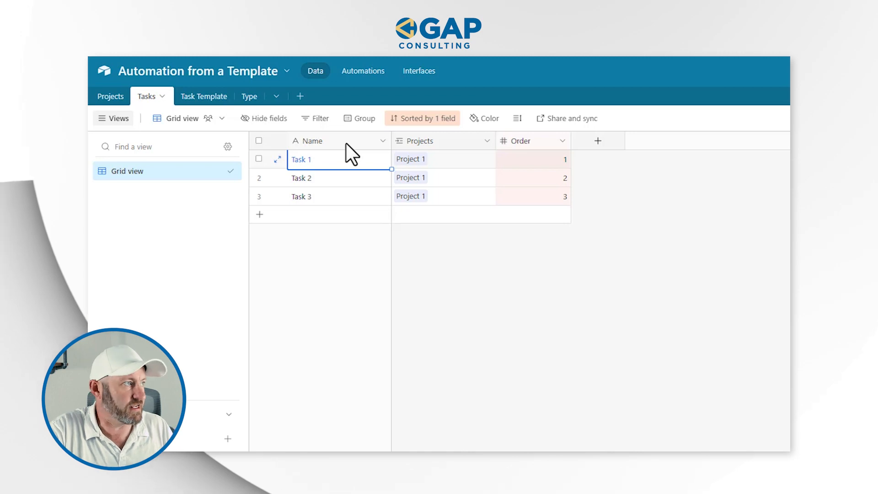
Step: Add a template task named Task 4 with Order 4 to the Type 1 group of the Task Template table
{"action": "left_click", "coordinate": [112, 97]}
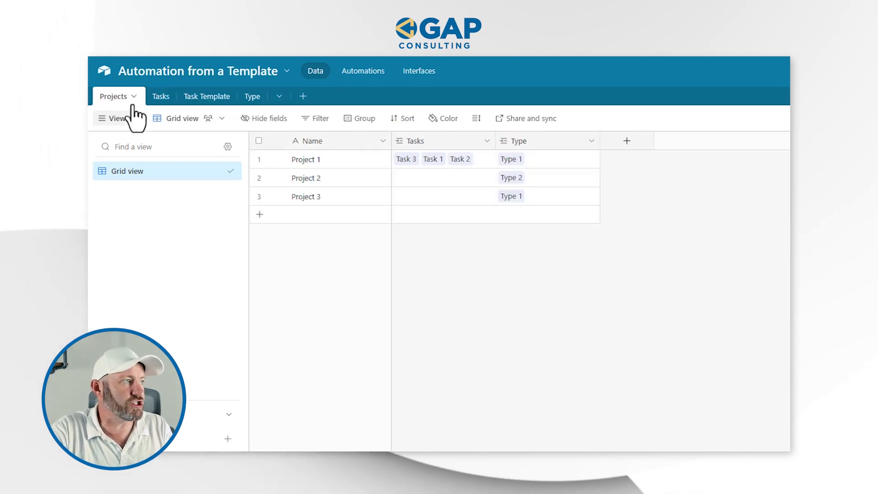
{"action": "left_click", "coordinate": [200, 98]}
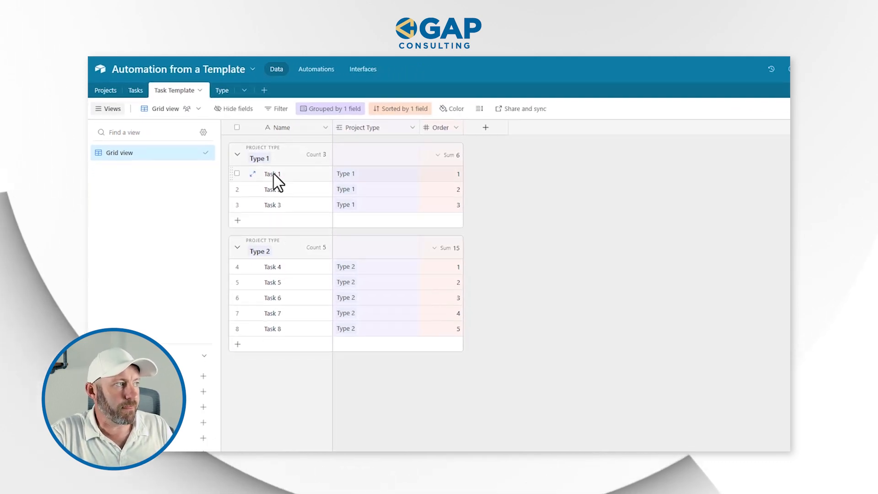
{"action": "left_click", "coordinate": [280, 207]}
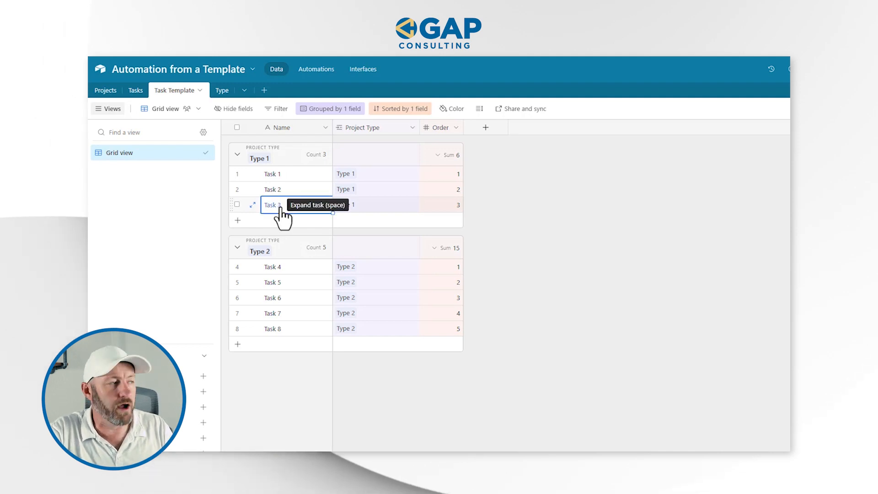
{"action": "key", "text": "shift+Return"}
{"action": "type", "text": "Task 4"}
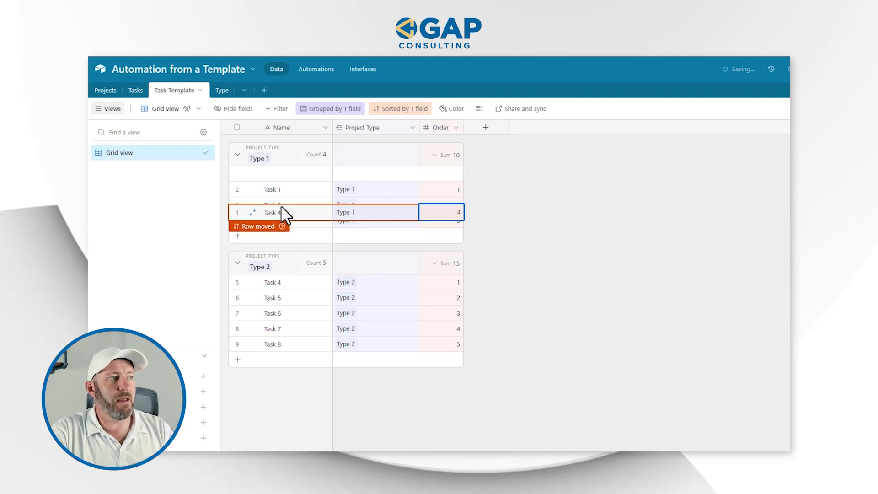
{"action": "left_click", "coordinate": [595, 219]}
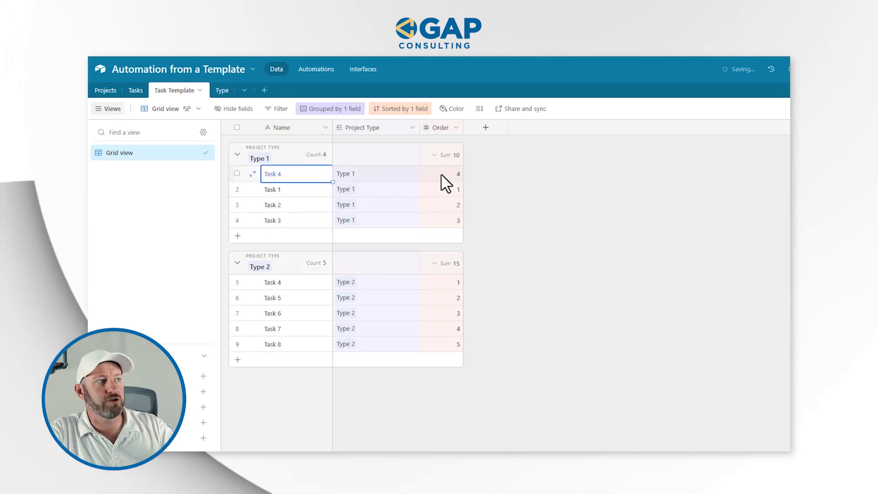
{"action": "left_click", "coordinate": [453, 206]}
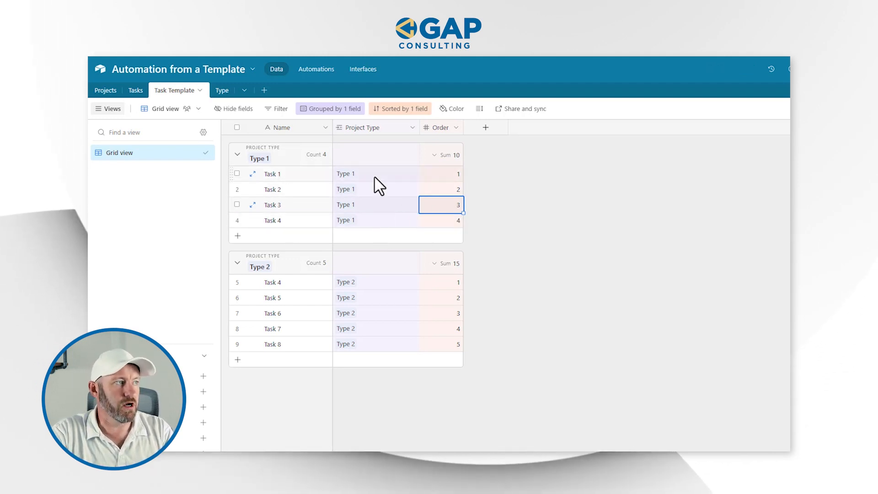
Step: Clear the Type value of Project 3 in the Projects table
{"action": "left_click", "coordinate": [111, 94]}
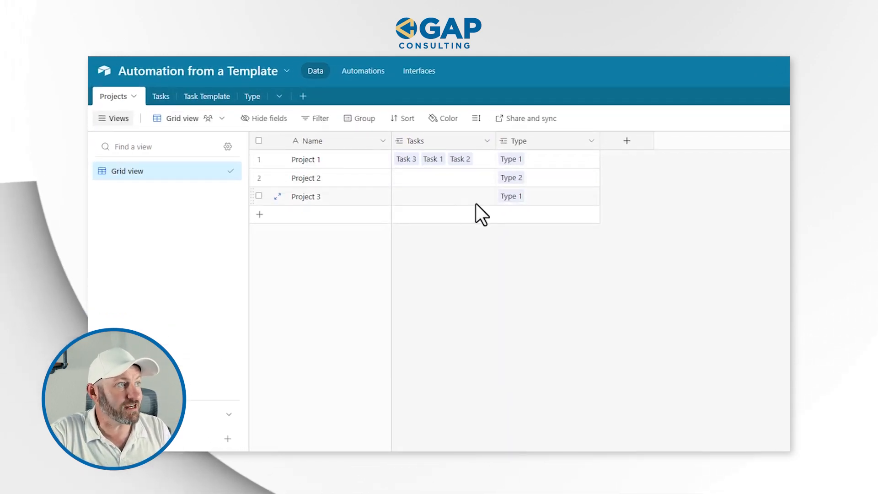
{"action": "left_click", "coordinate": [525, 200]}
{"action": "left_click", "coordinate": [526, 198]}
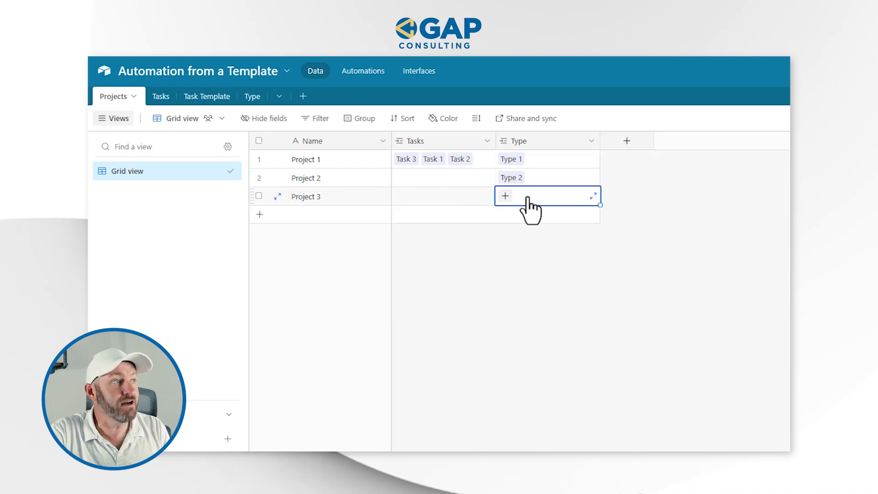
Step: Set Project 3's Type to Type 1 in the Projects table and check the tasks linked to the project
{"action": "left_click", "coordinate": [505, 196]}
{"action": "left_click", "coordinate": [420, 142]}
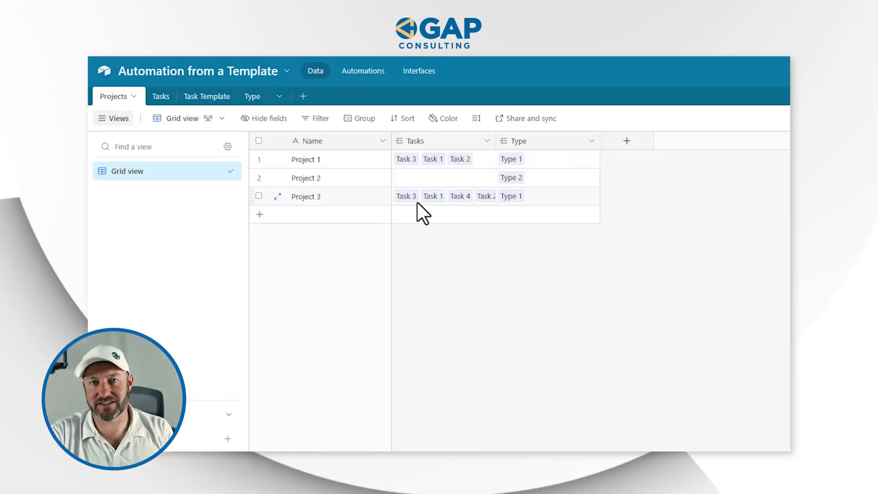
{"action": "left_click", "coordinate": [455, 198]}
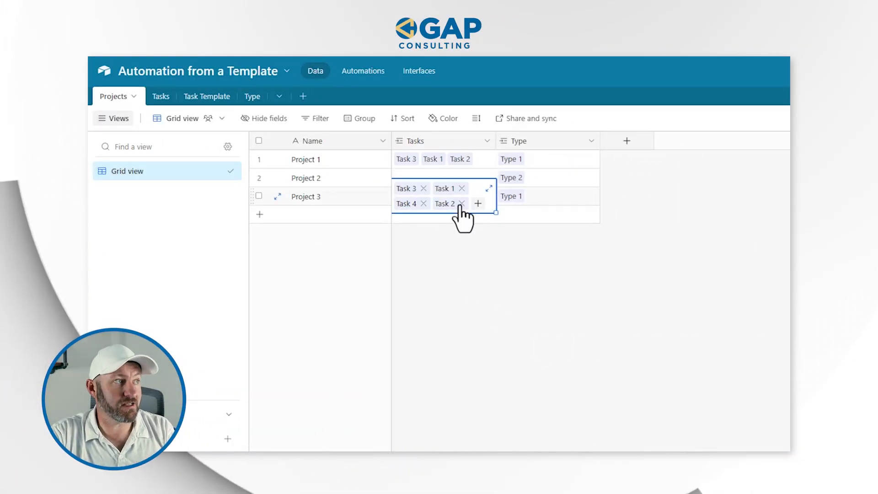
Step: Group the Tasks table by the Projects field
{"action": "left_click", "coordinate": [164, 98]}
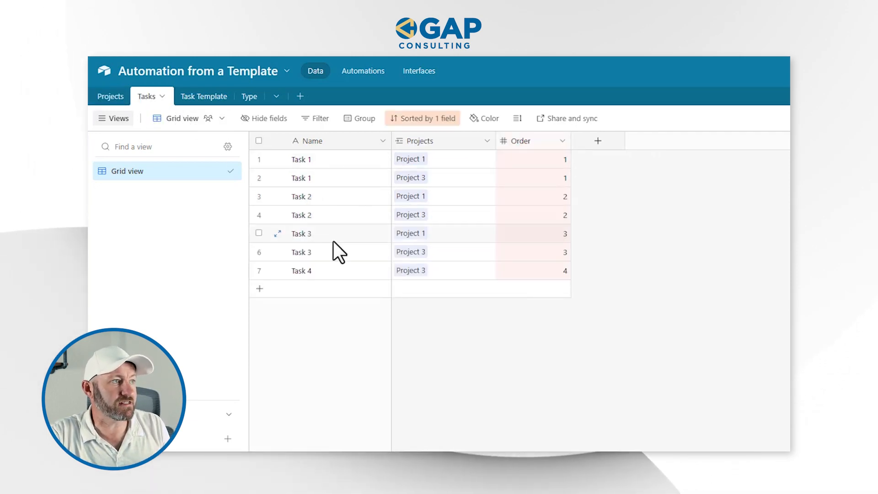
{"action": "right_click", "coordinate": [435, 140]}
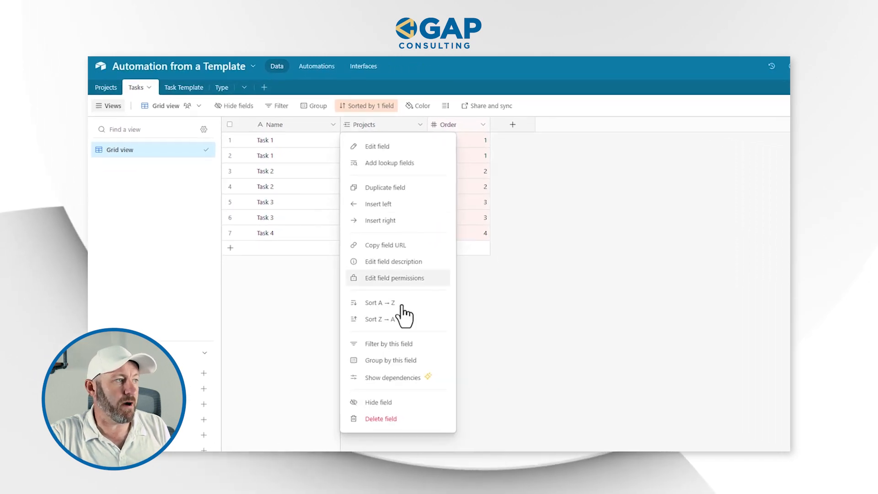
{"action": "left_click", "coordinate": [401, 360]}
{"action": "left_click", "coordinate": [644, 316]}
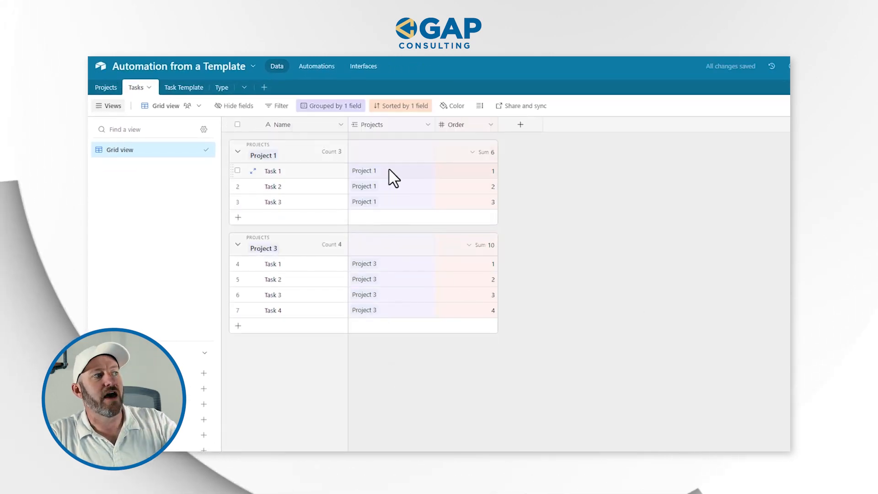
Step: Compare the Order values of the Project 1 and Project 3 tasks with the Type 1 group of the Task Template table
{"action": "left_click_drag", "start_coordinate": [391, 173], "coordinate": [392, 210]}
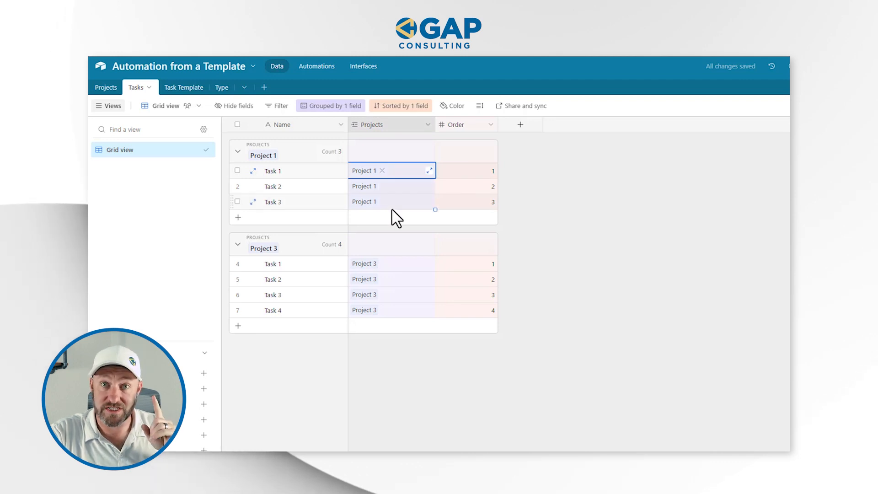
{"action": "left_click_drag", "start_coordinate": [486, 174], "coordinate": [481, 210]}
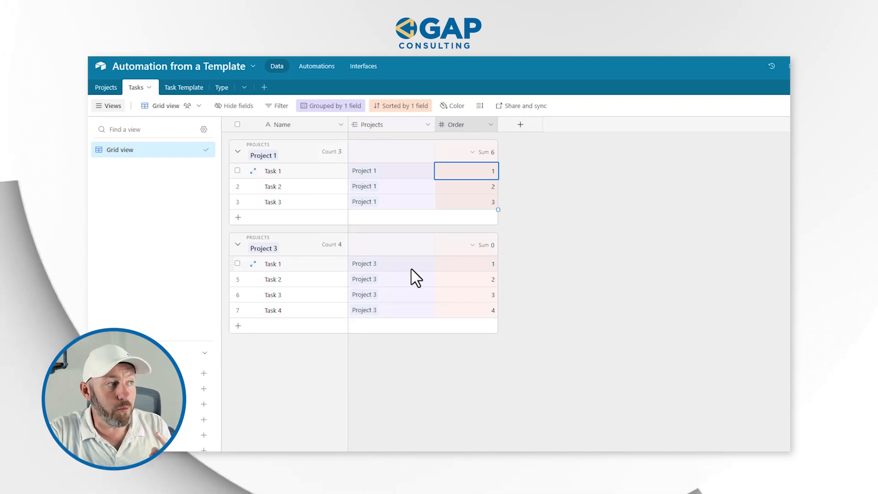
{"action": "left_click", "coordinate": [475, 268]}
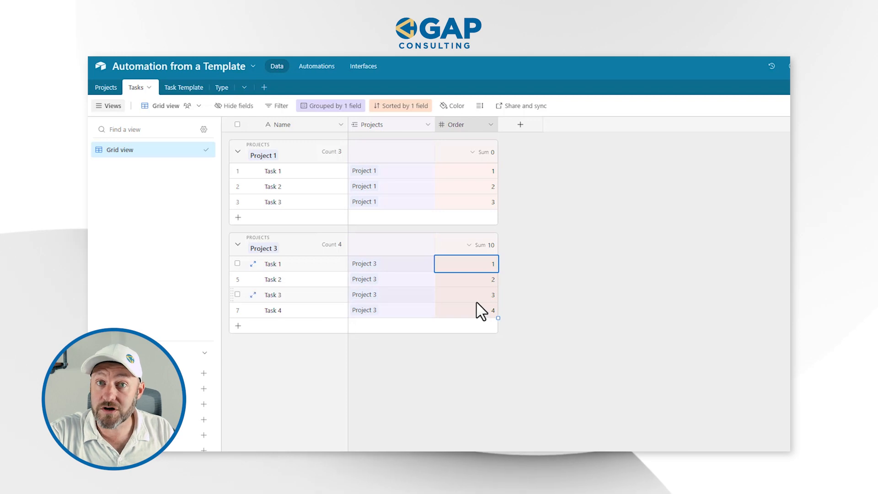
{"action": "left_click", "coordinate": [186, 88]}
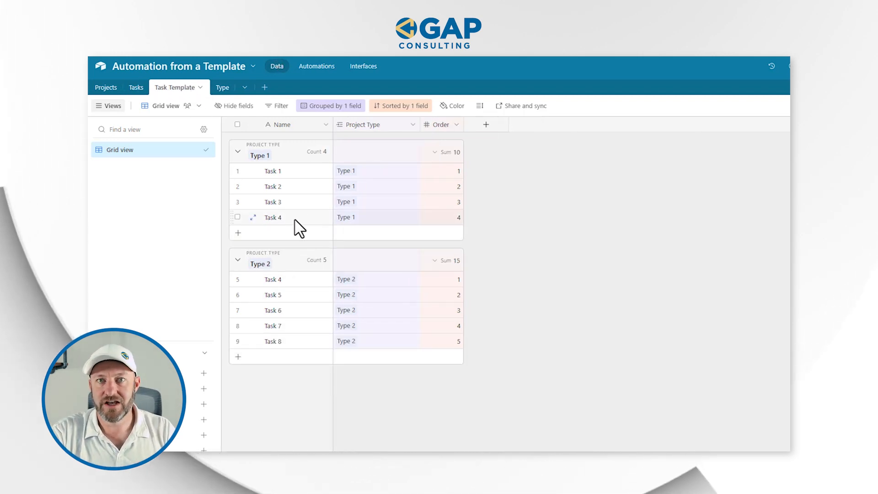